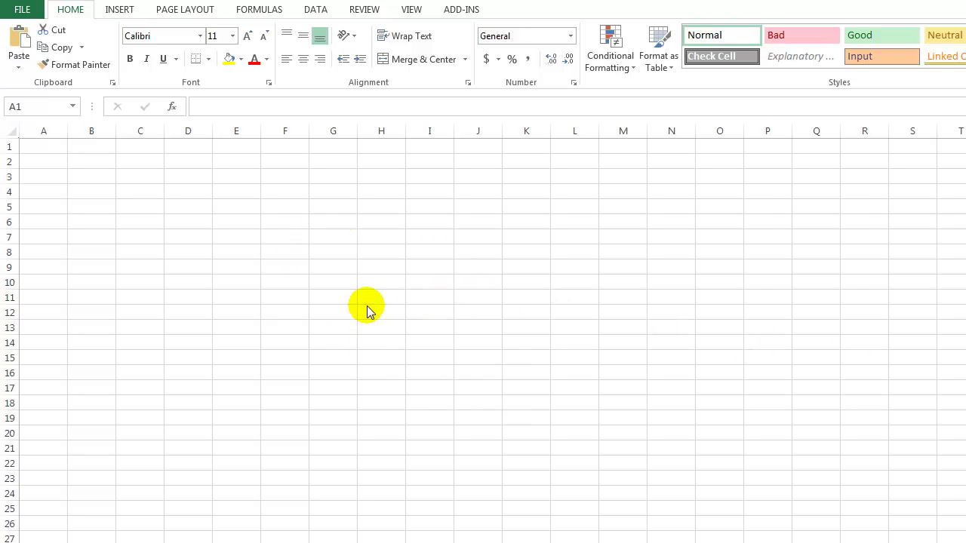
Start creating a Conjoint study design template from the ME>XL add-in using the Interactive Assistant
left_click(461, 9)
left_click(47, 30)
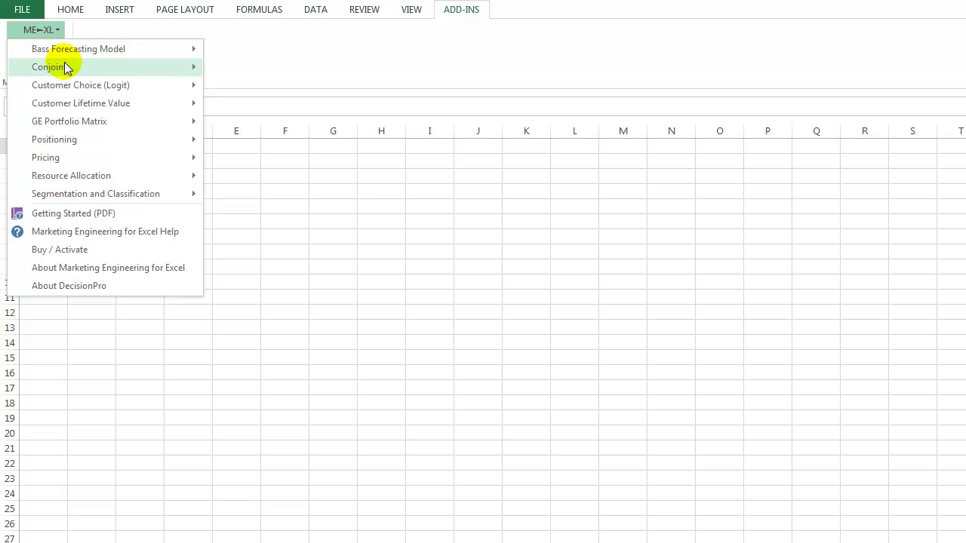
mouse_move(65, 64)
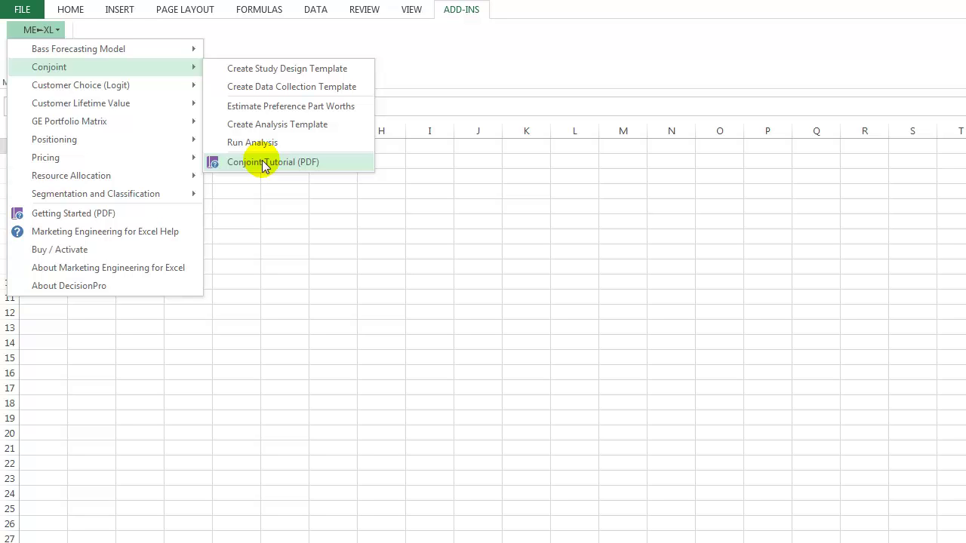
left_click(256, 70)
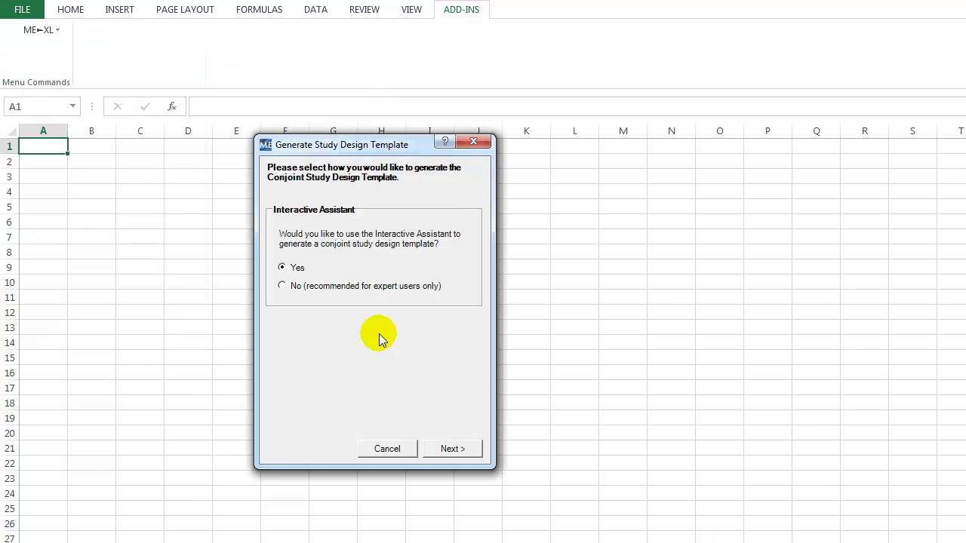
left_click(453, 449)
left_click_drag(289, 101, 255, 69)
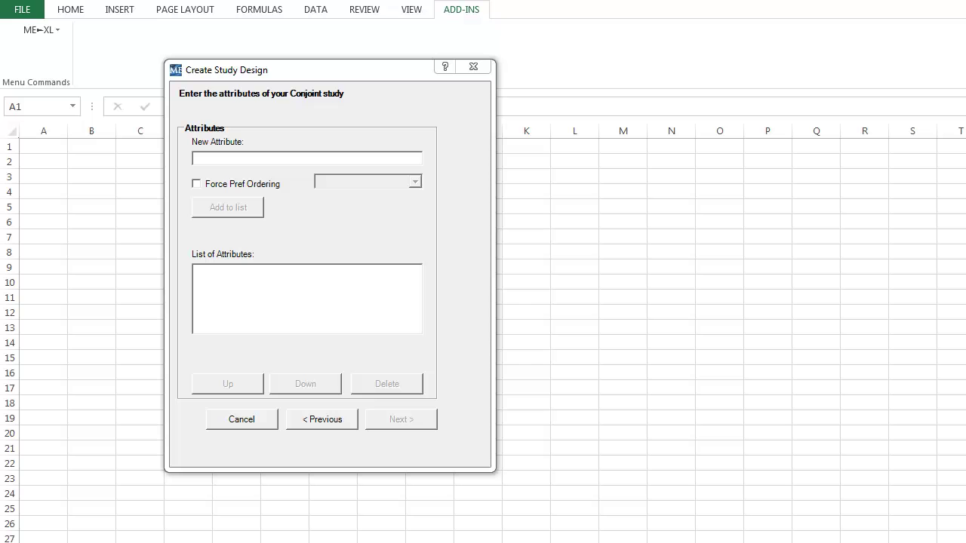
Add Crust and Topping to the study's attribute list without forced preference ordering
left_click(226, 160)
left_click(226, 162)
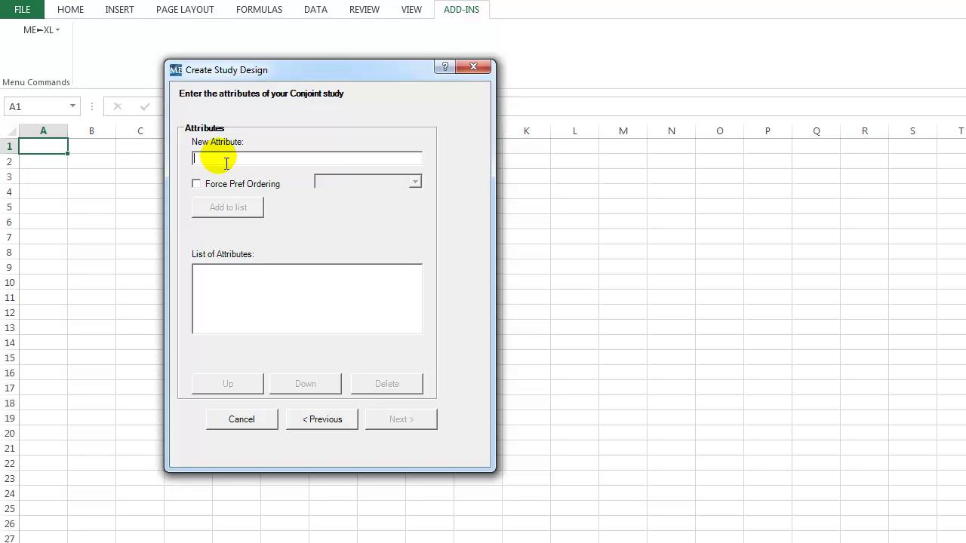
type("Crust")
left_click(227, 206)
left_click(234, 162)
type("Topping")
left_click(226, 207)
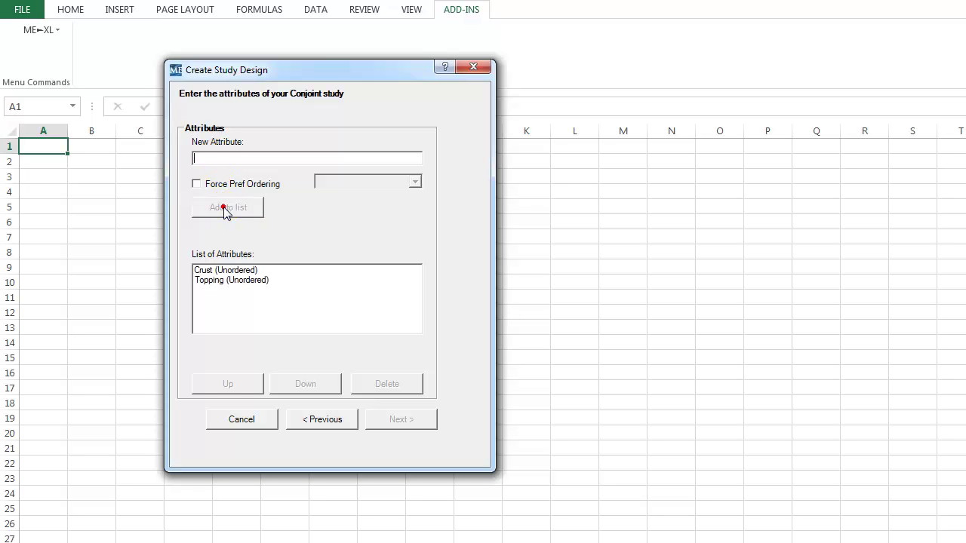
Add Cheese to the attribute list and enter Amount of Cheese as the next new attribute
left_click(223, 164)
type("Cheese")
key("Return")
type("A")
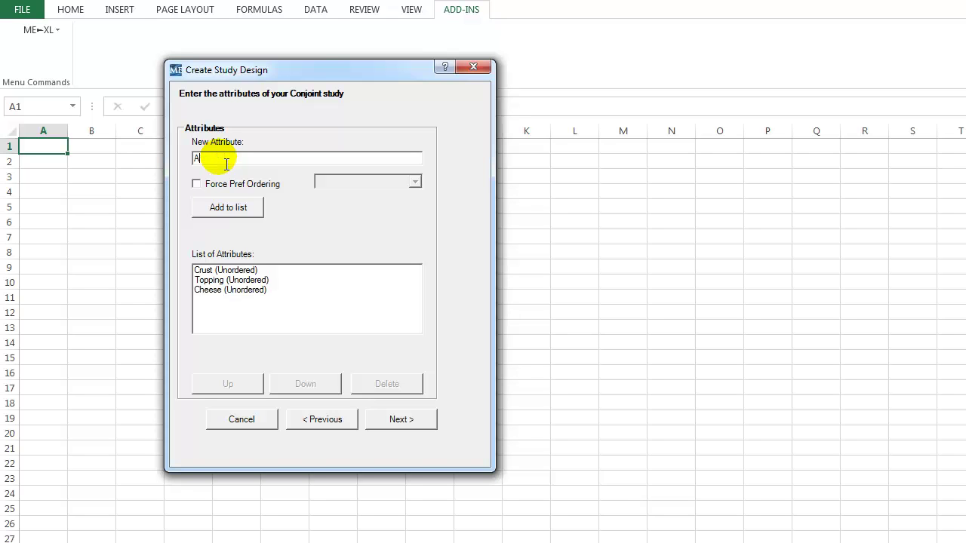
type("mount of Cheese")
Try forcing an Increasing preference order for the Amount of Cheese attribute and clear the option again
left_click(196, 184)
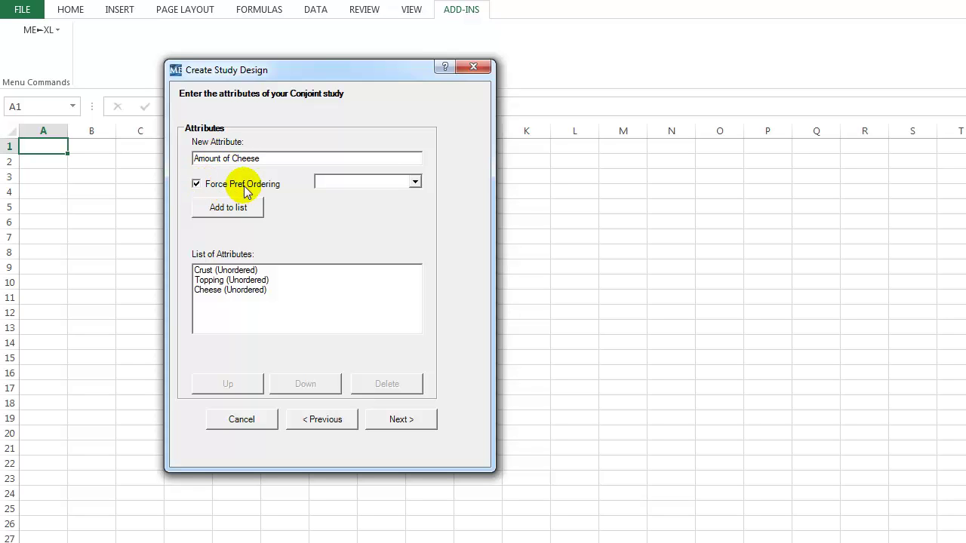
left_click(339, 183)
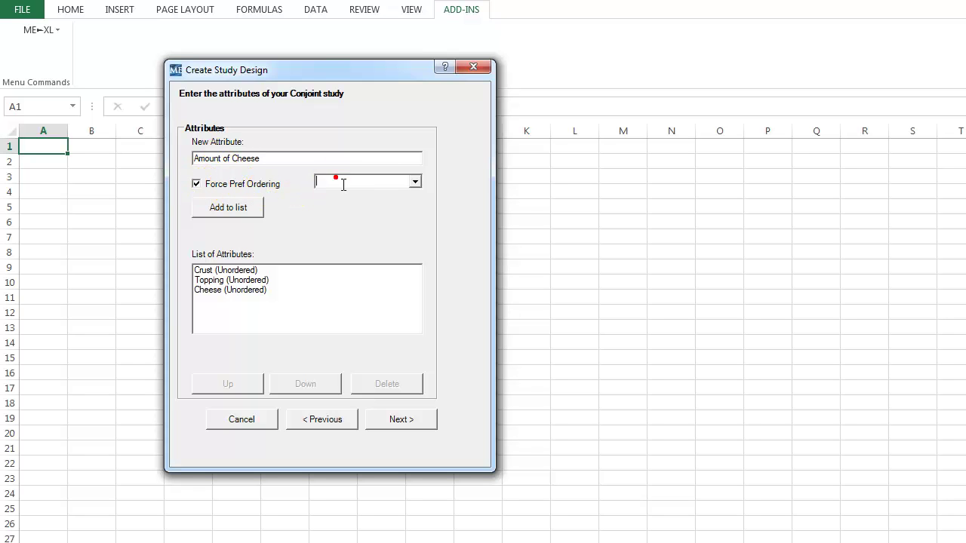
left_click(415, 183)
left_click_drag(417, 188, 413, 199)
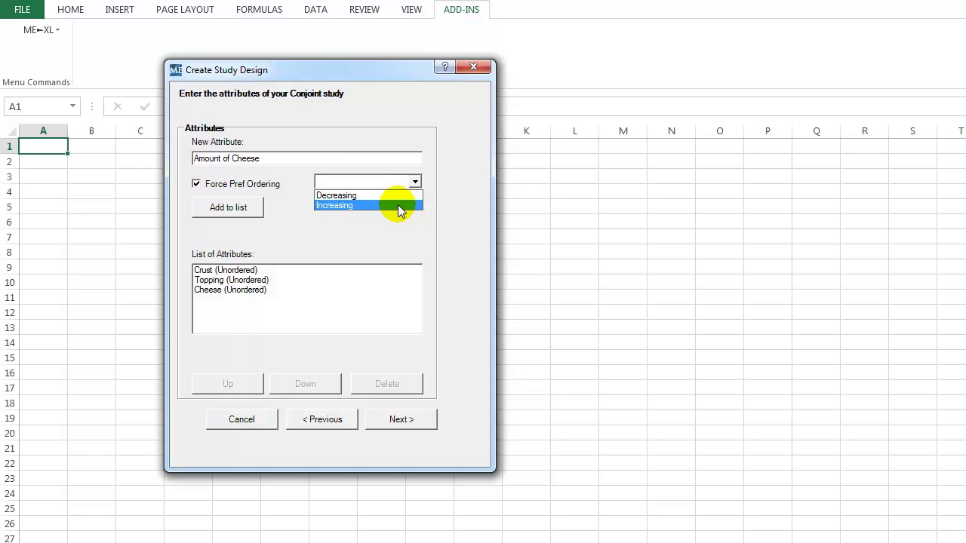
left_click(397, 205)
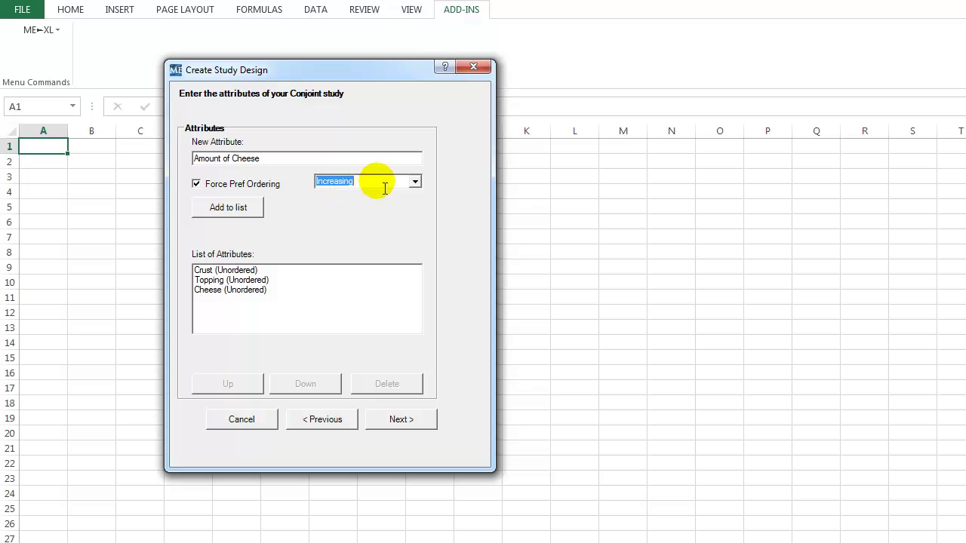
left_click(417, 181)
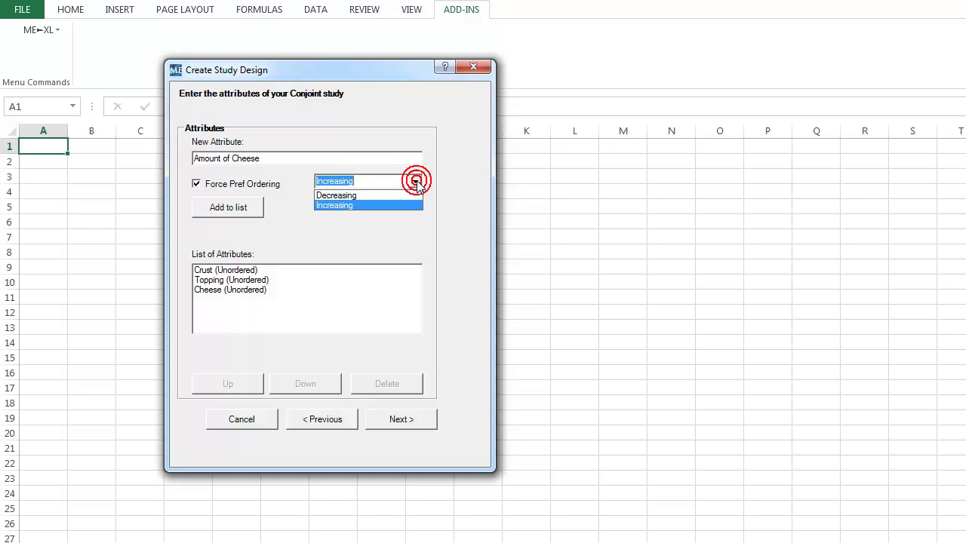
left_click(207, 190)
left_click(196, 186)
Add the entered Amount of Cheese attribute and a new Price attribute to the attribute list
left_click(227, 207)
left_click(213, 160)
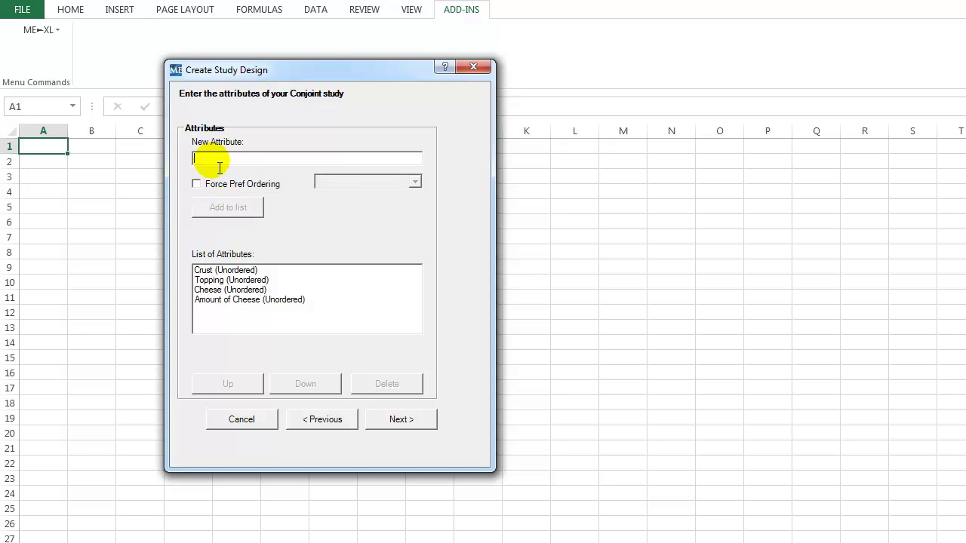
type("Price")
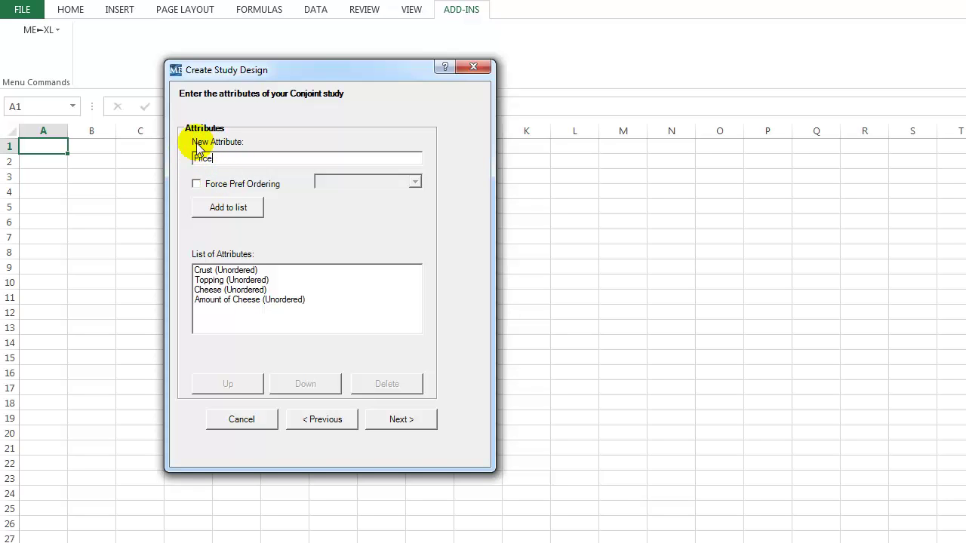
left_click(224, 210)
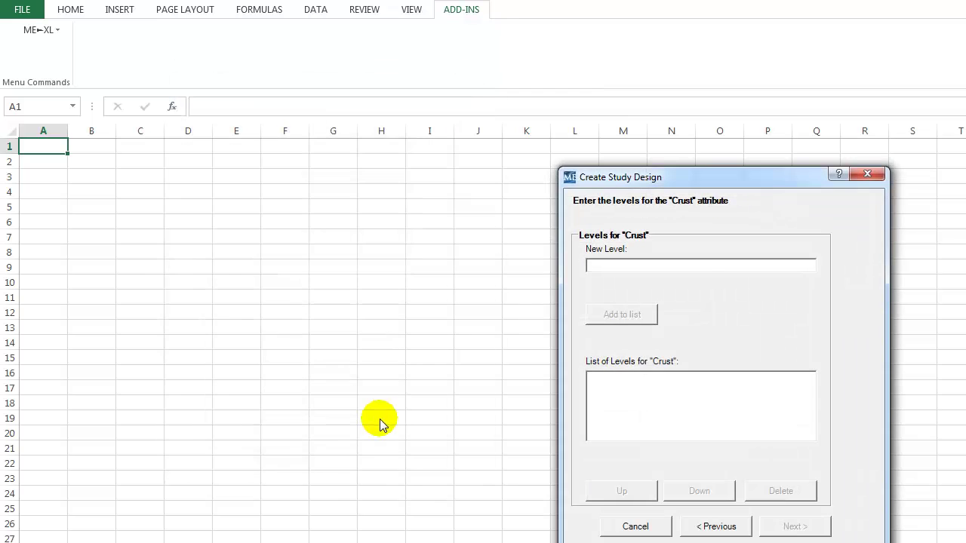
Add the levels Pan, Thin and Thick to the Crust attribute and continue to the following attribute
left_click_drag(619, 177, 181, 101)
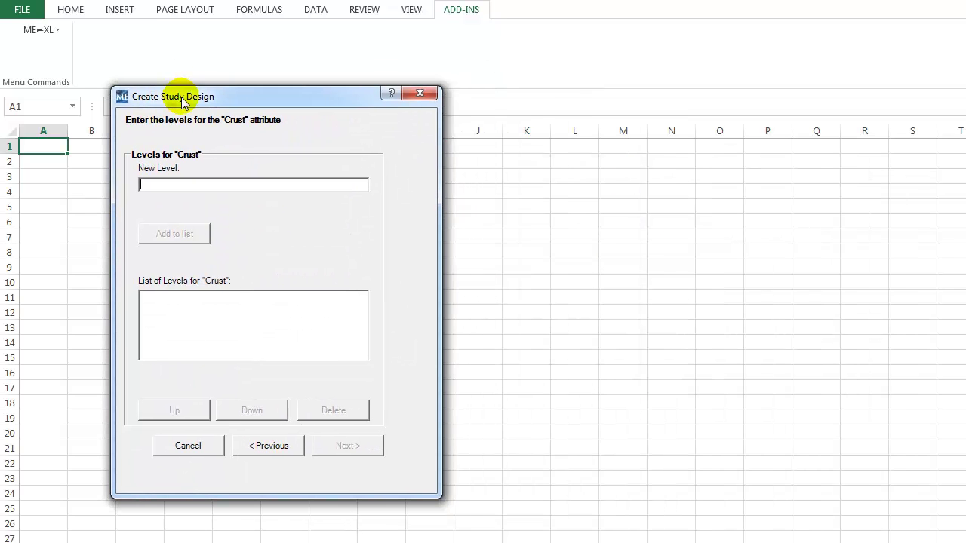
left_click(201, 186)
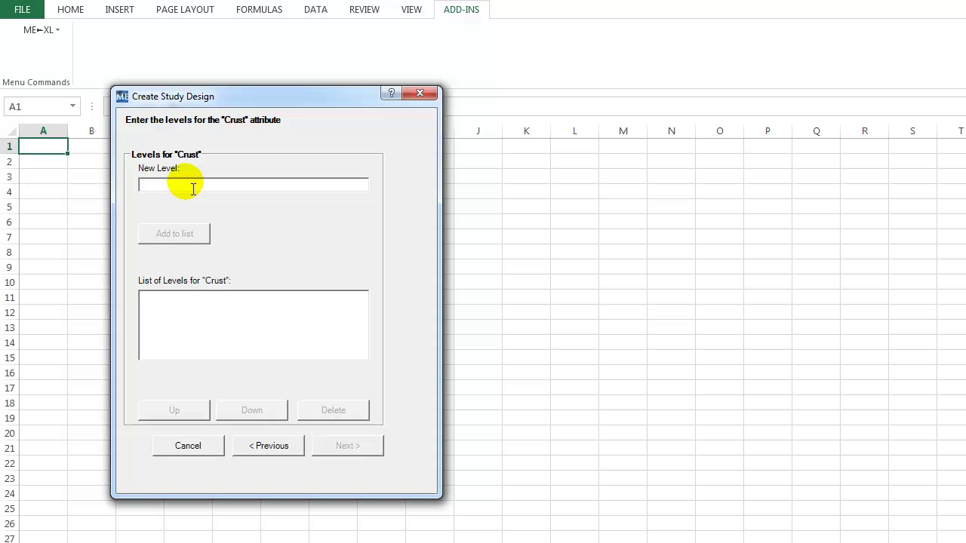
type("Pan")
left_click(188, 236)
type("Thin")
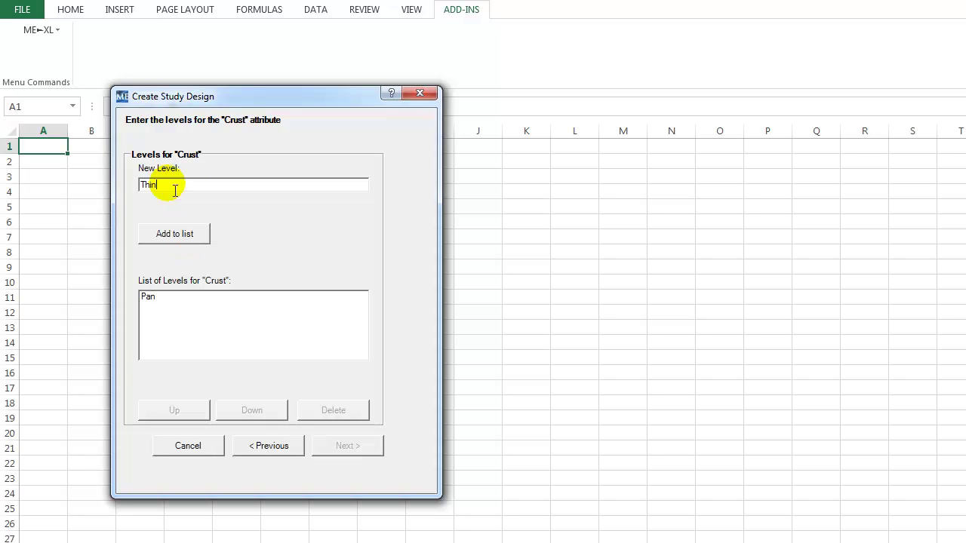
left_click(184, 239)
type("Thick")
left_click(193, 235)
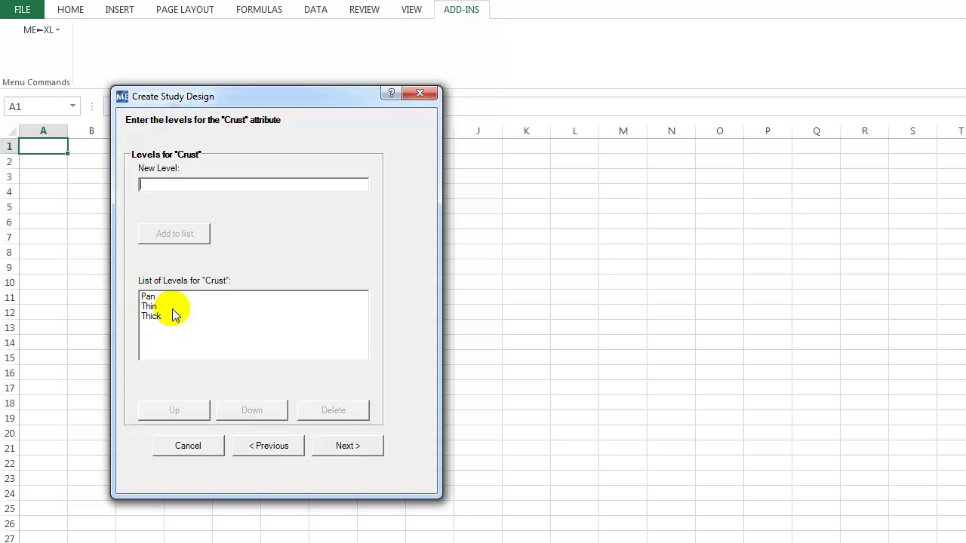
left_click(336, 446)
Accept the Price levels and create the study design, choosing to generate the data collection template now
left_click_drag(671, 245, 277, 103)
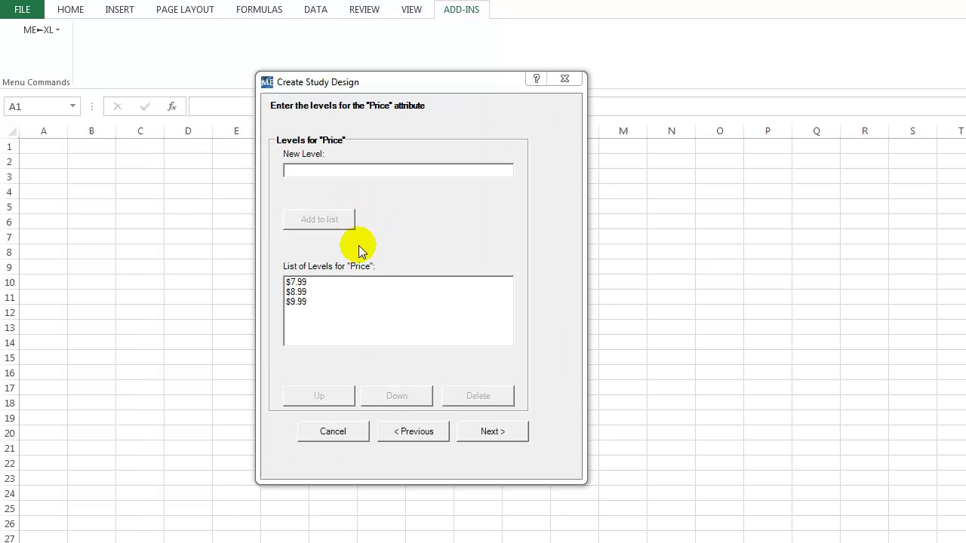
left_click(481, 433)
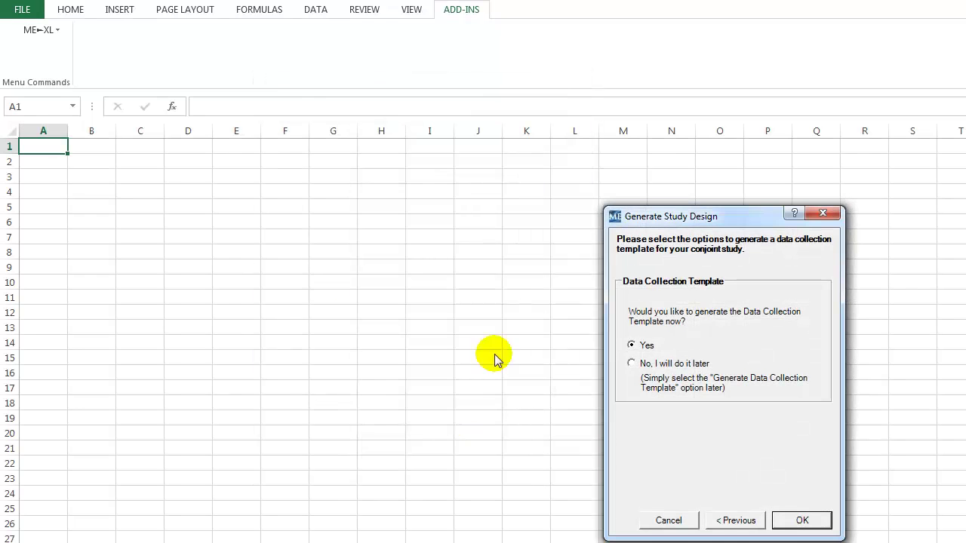
left_click_drag(668, 217, 246, 111)
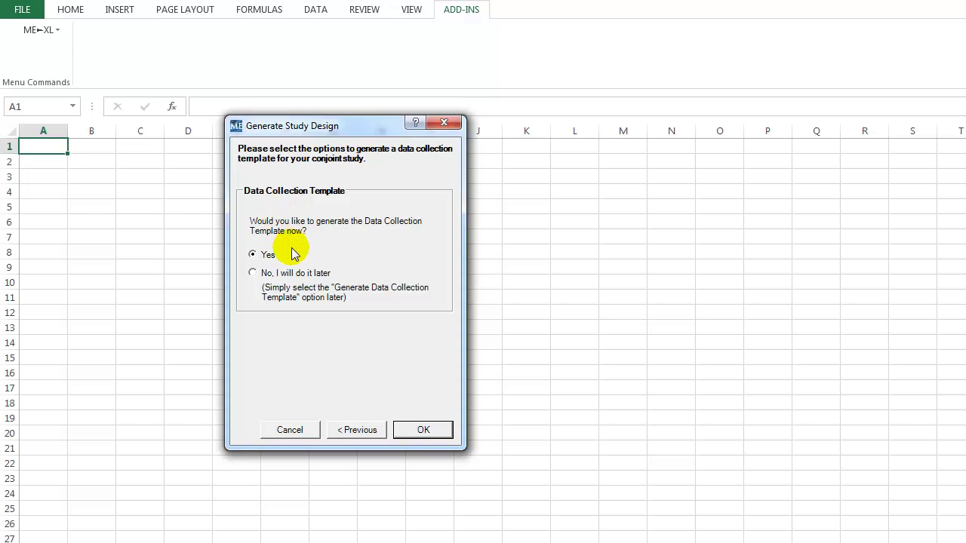
left_click(425, 430)
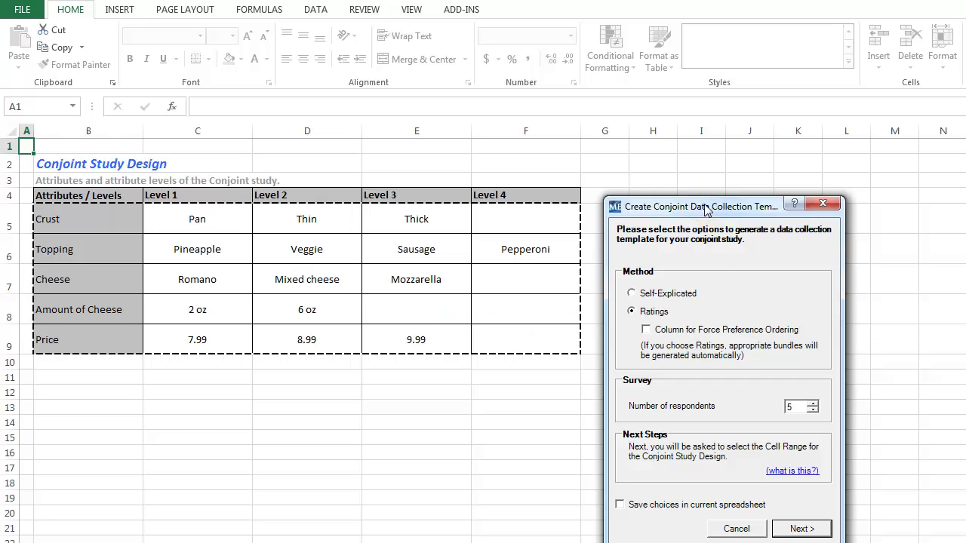
Generate the data collection template with the Ratings method for 4 respondents, using the study design range $B$5:$F$9
left_click_drag(706, 206, 699, 153)
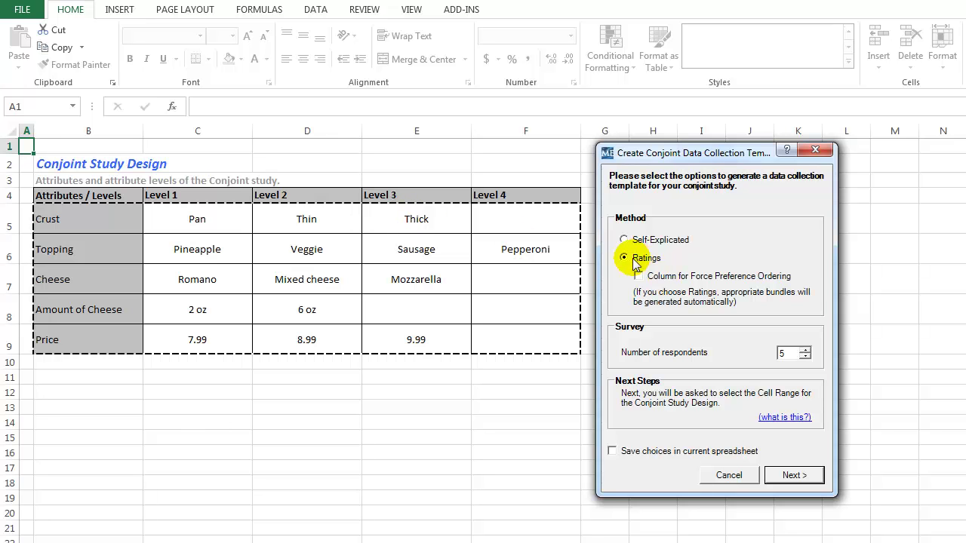
left_click_drag(673, 157, 665, 127)
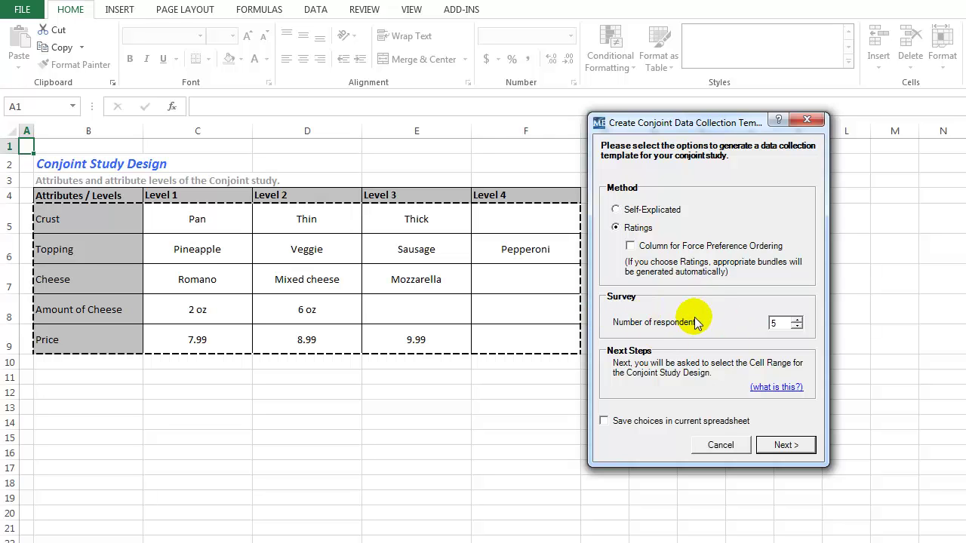
double_click(772, 324)
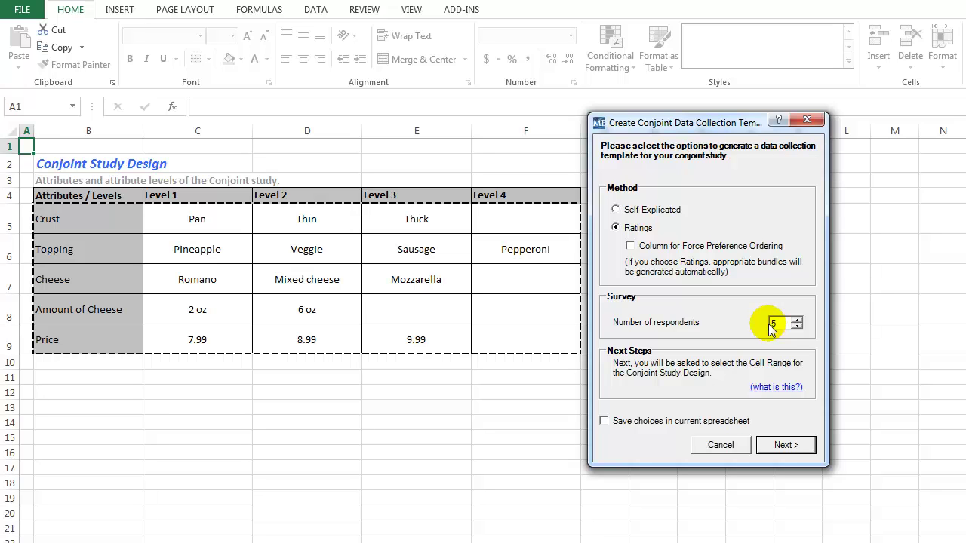
left_click(797, 326)
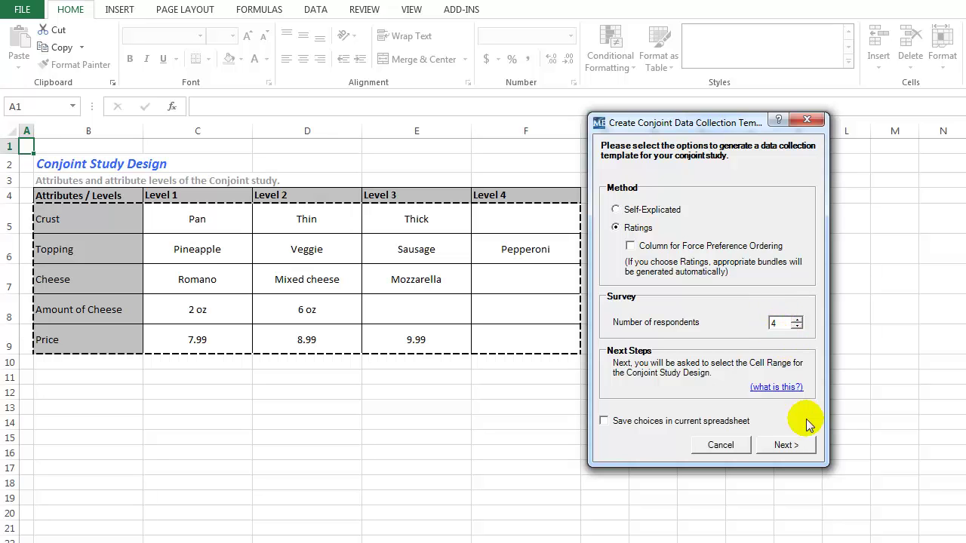
left_click(788, 446)
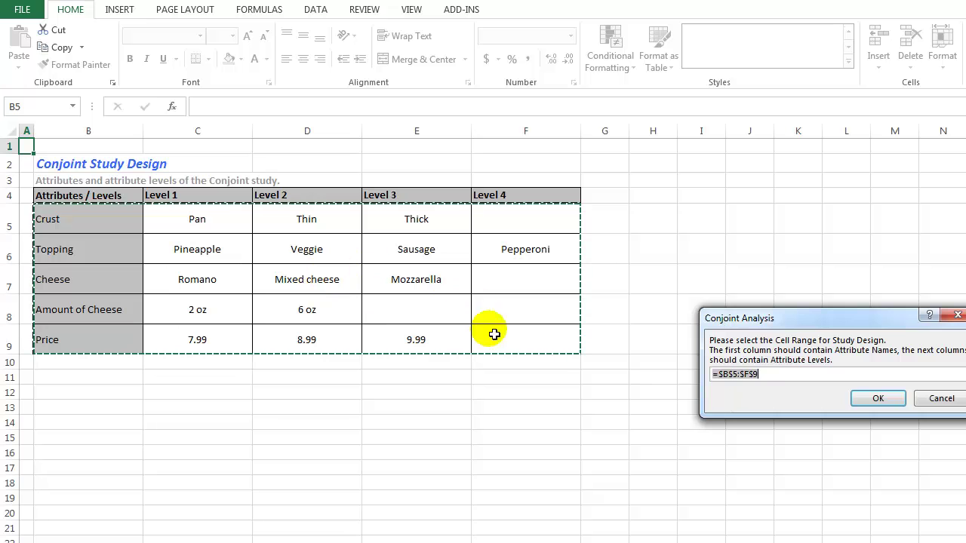
left_click(877, 400)
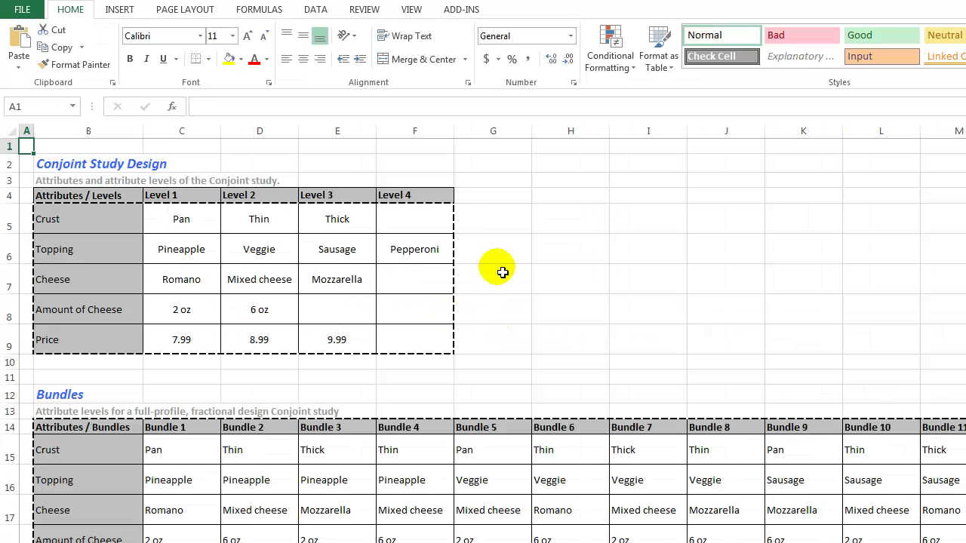
Examine the Conjoint Study Design table and the attributes and bundle headings of the Bundles table
left_click(503, 272)
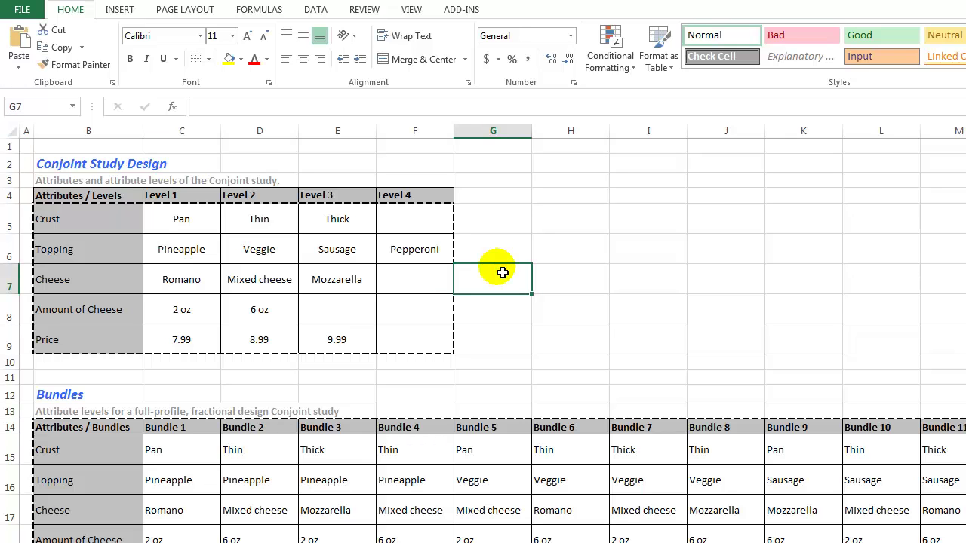
left_click_drag(54, 164, 438, 354)
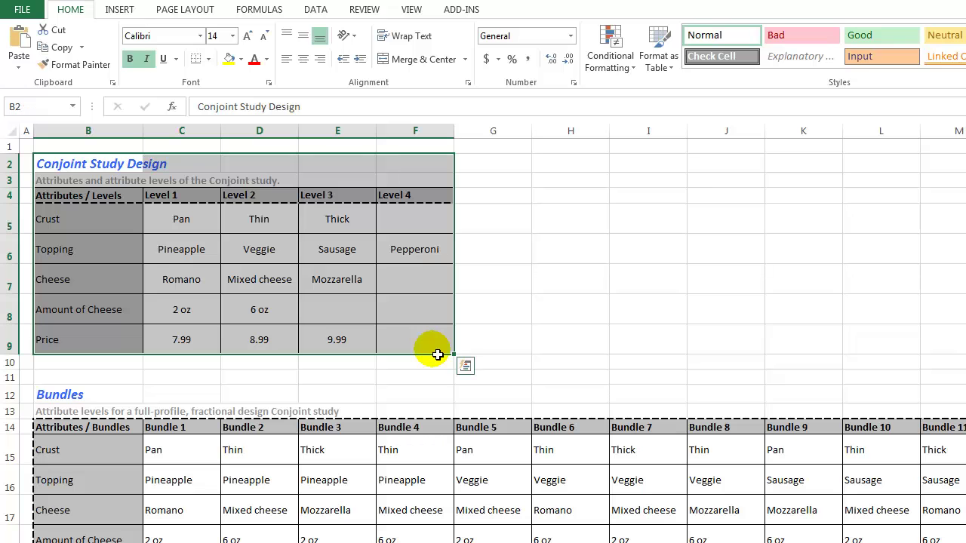
left_click(511, 341)
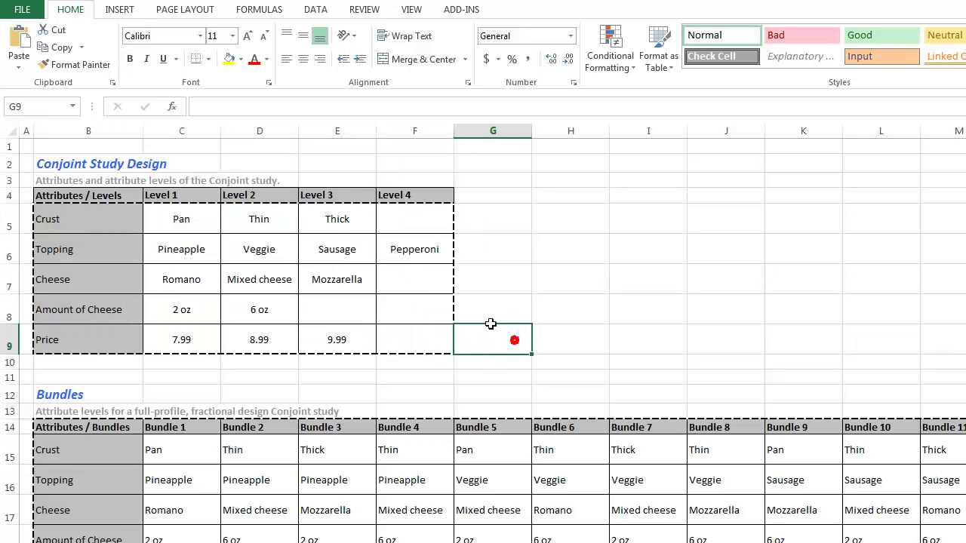
scroll(473, 310, "down", 2)
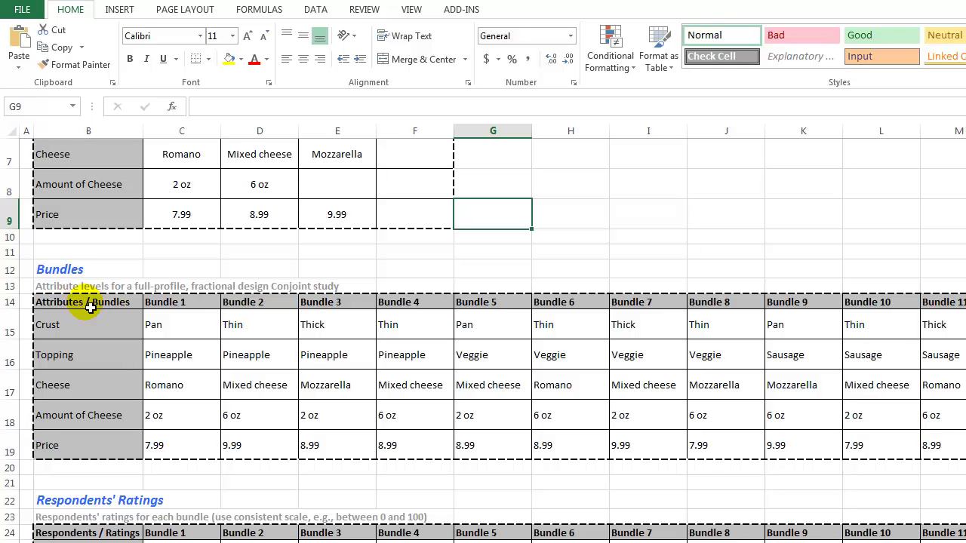
left_click(192, 304)
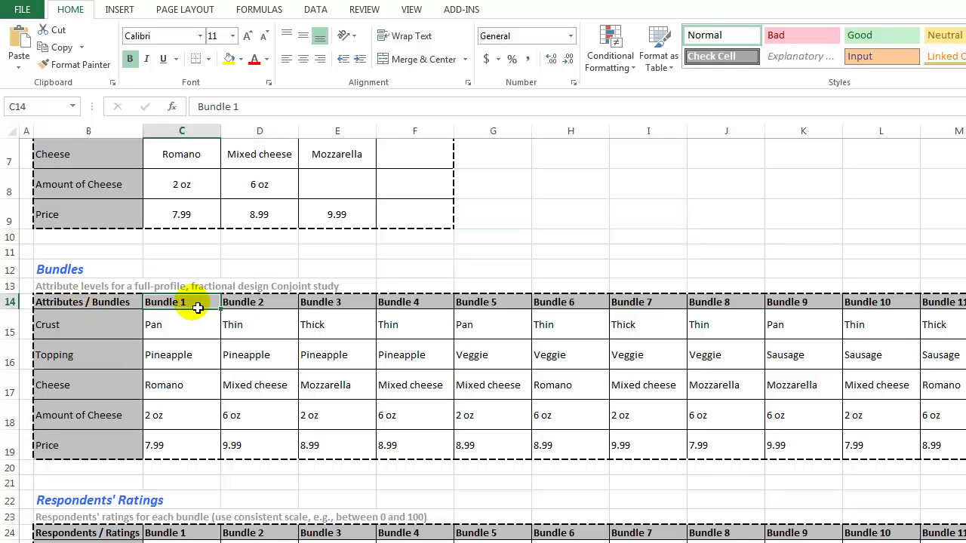
left_click_drag(103, 323, 101, 458)
type("Crust Topping Cheese Amount of Cheese Price")
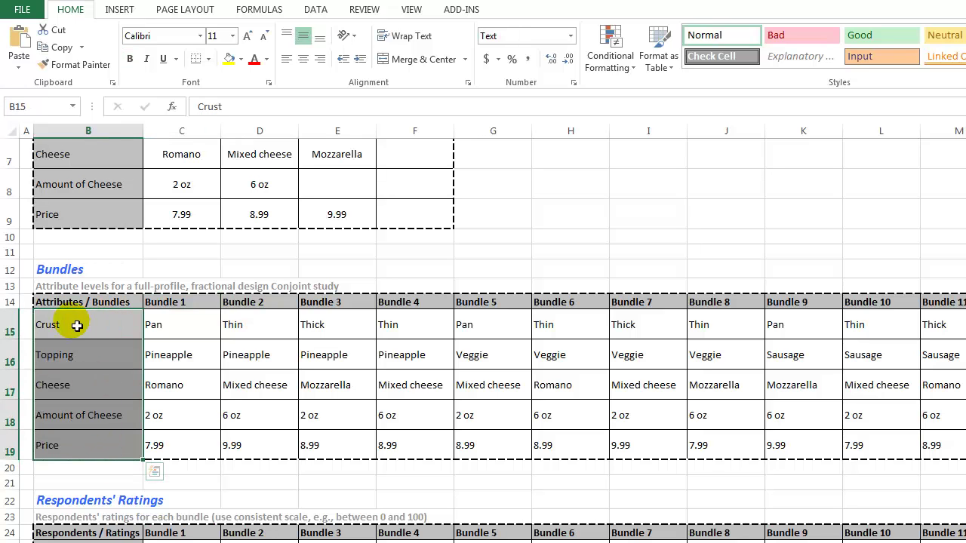
Examine the five attribute rows of the Bundles table and the levels that make up Bundle 1
left_click(75, 325)
left_click(82, 354)
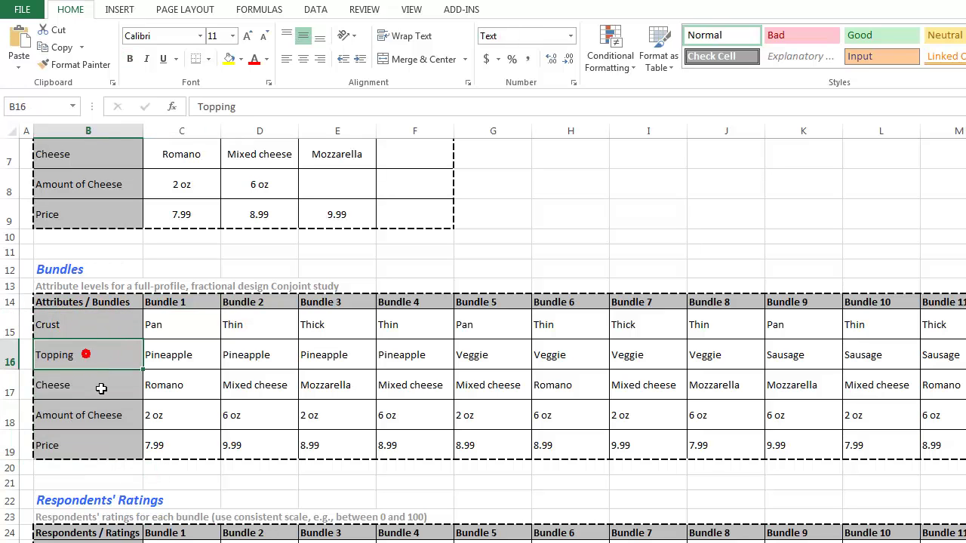
left_click(93, 390)
left_click(98, 416)
left_click(100, 446)
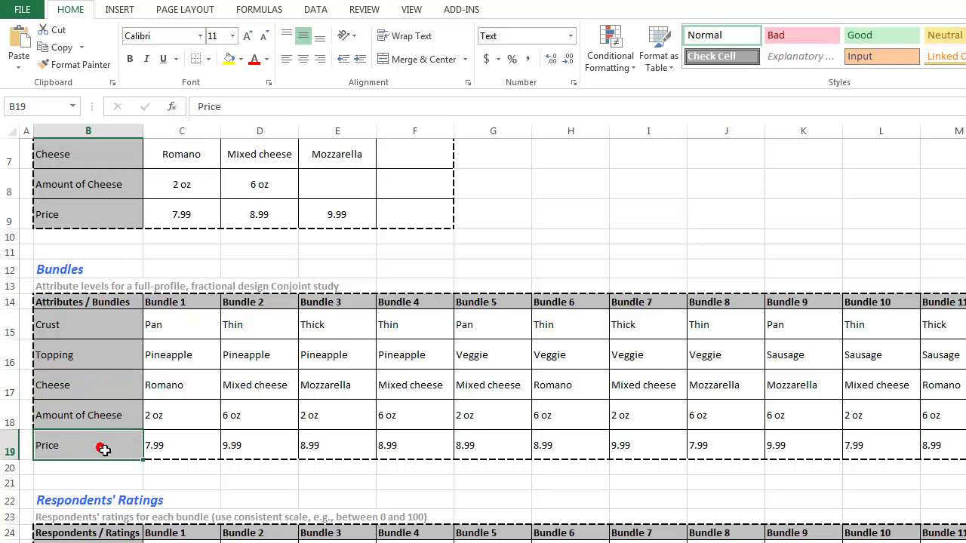
scroll(102, 441, "up", 1)
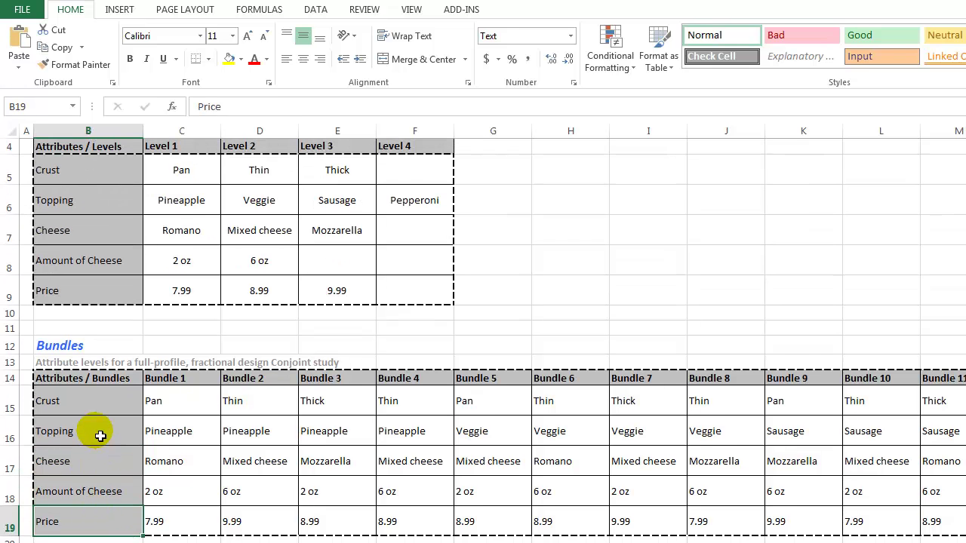
left_click(164, 382)
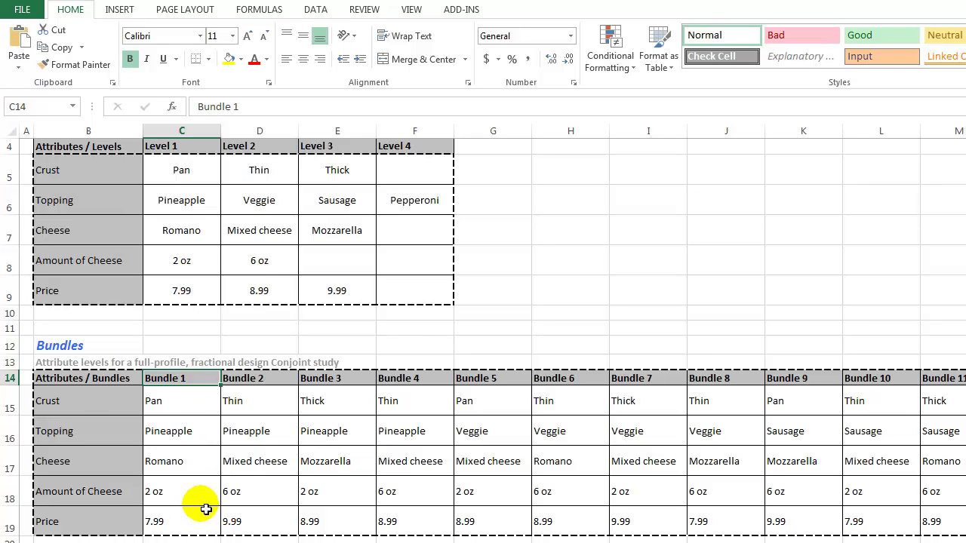
left_click(193, 403)
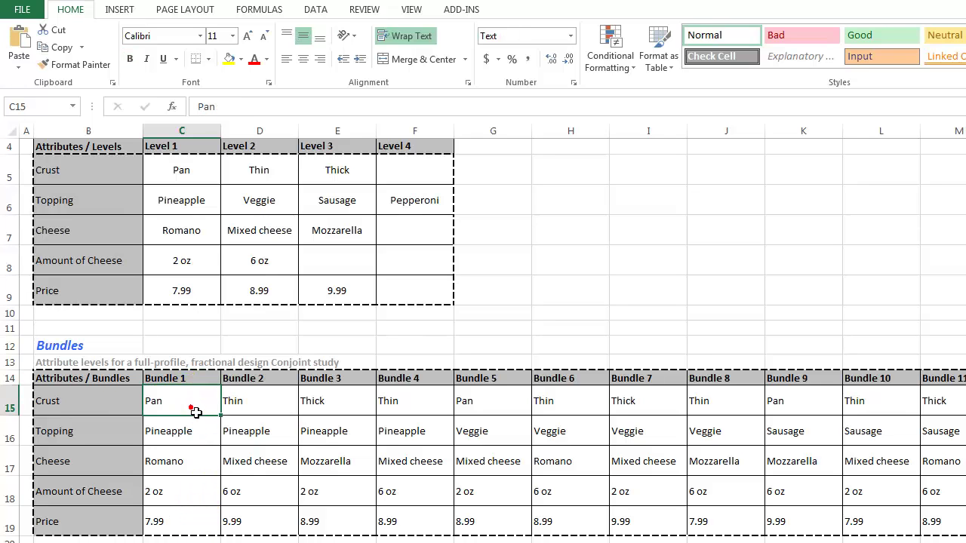
key("Down")
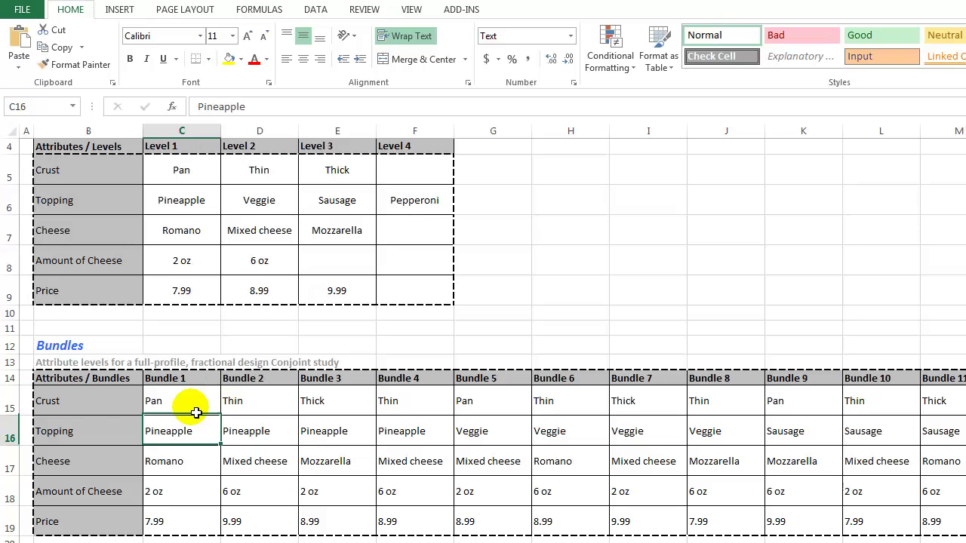
key("Down")
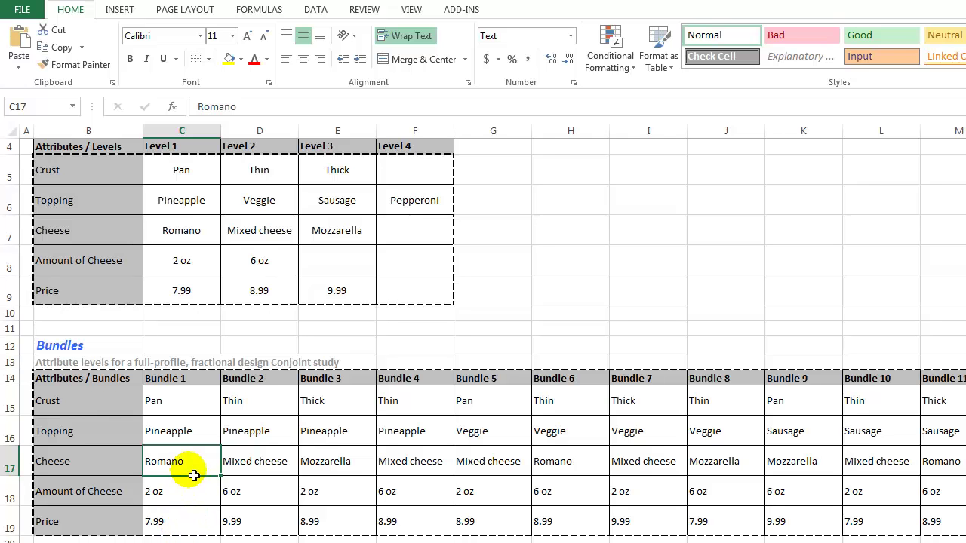
scroll(194, 475, "down", 1)
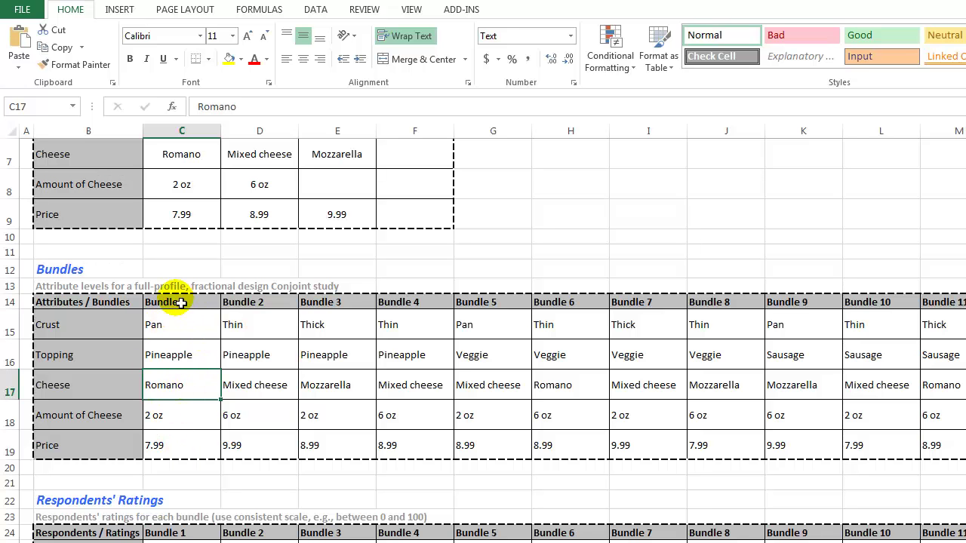
Examine the Respondents' Ratings table, checking its respondent rows, bundle headings and rating scale note against the Bundles table
scroll(181, 303, "down", 1)
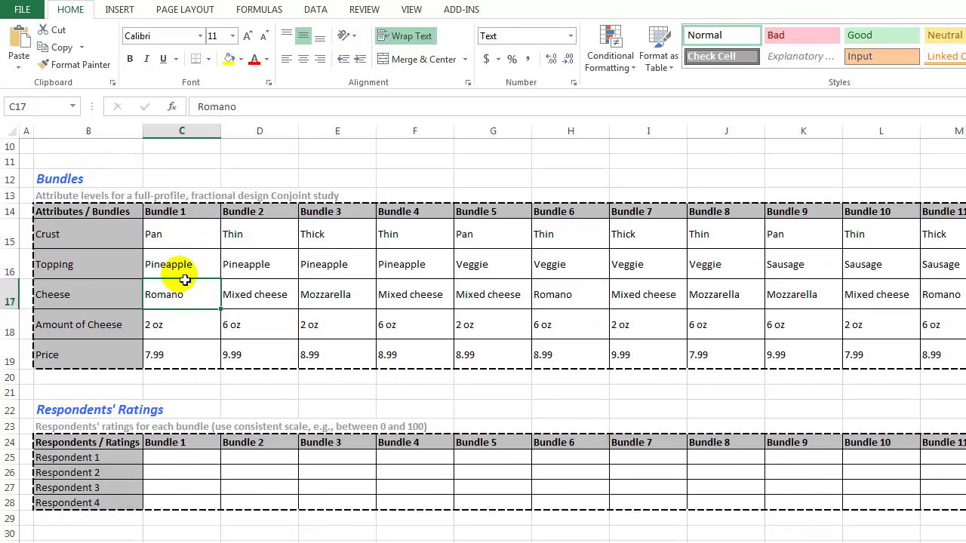
left_click_drag(82, 461, 80, 505)
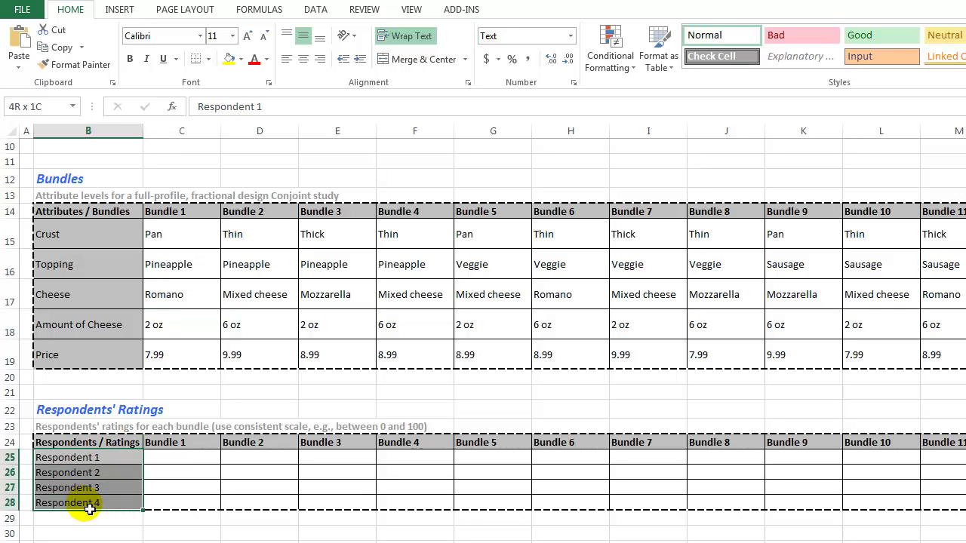
left_click_drag(187, 446, 287, 450)
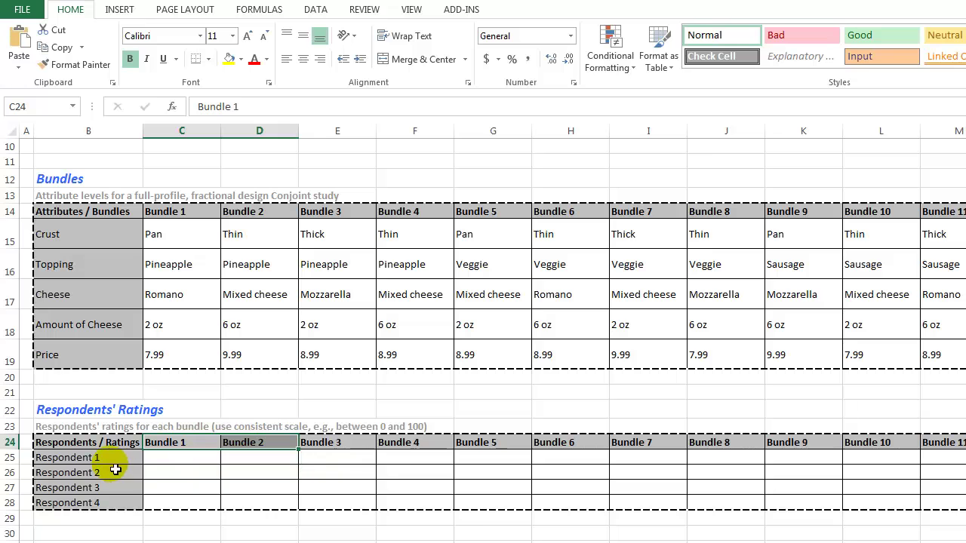
scroll(185, 512, "up", 2)
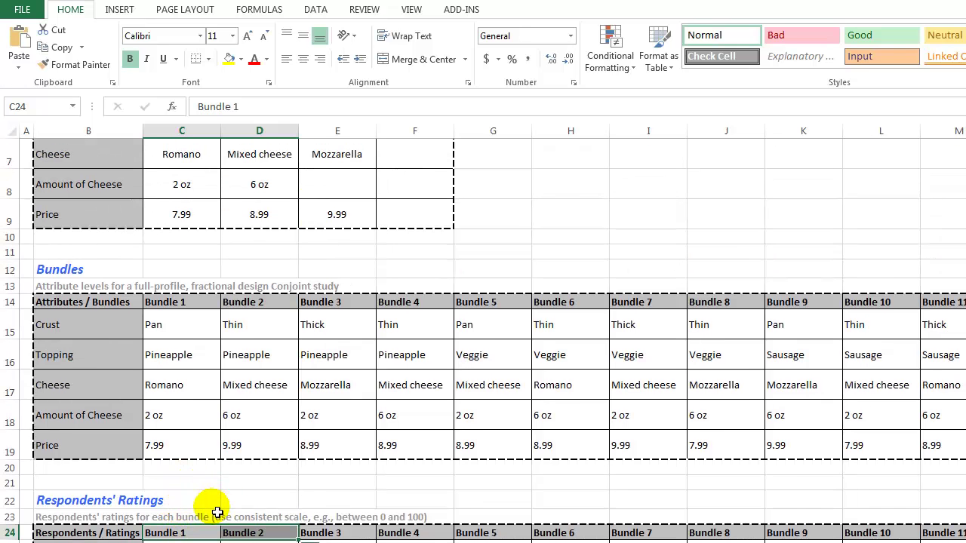
scroll(194, 525, "down", 1)
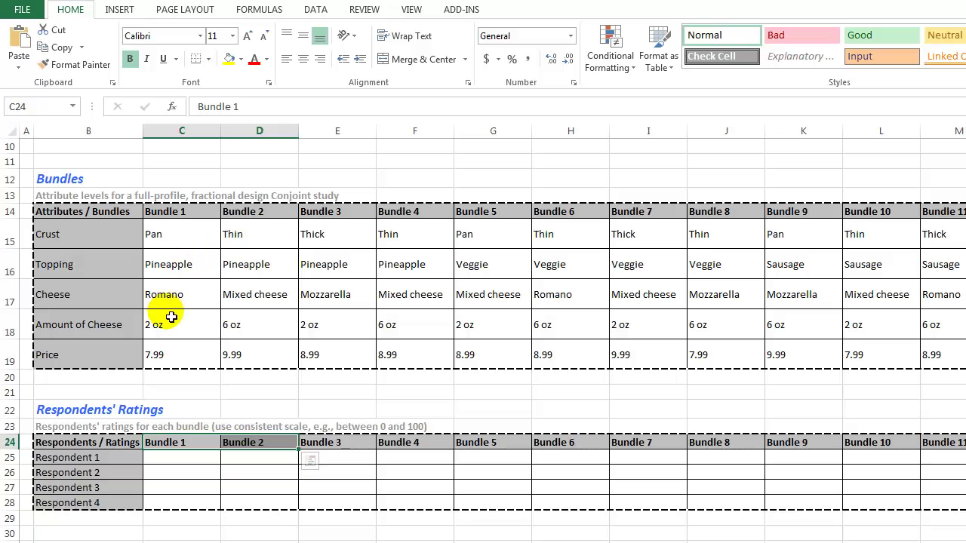
left_click(213, 407)
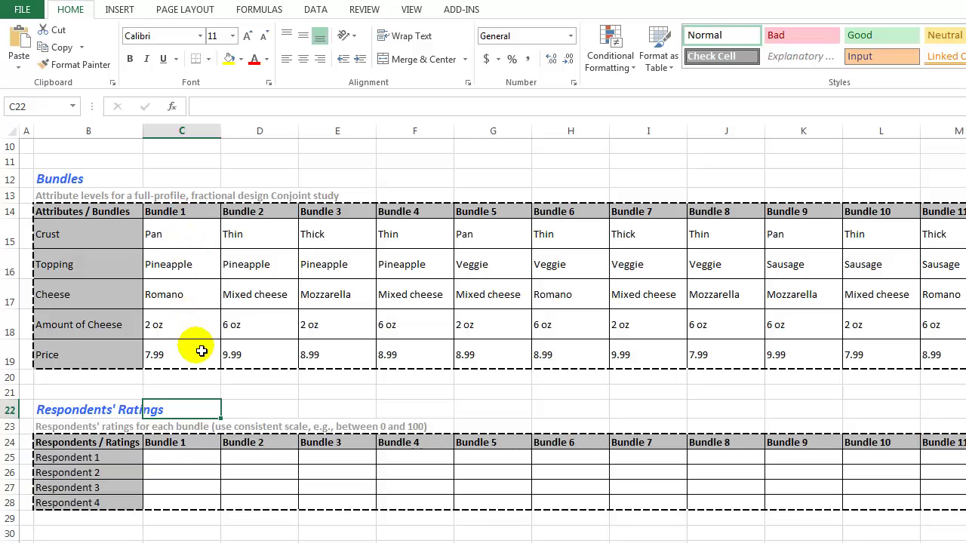
left_click_drag(174, 211, 863, 367)
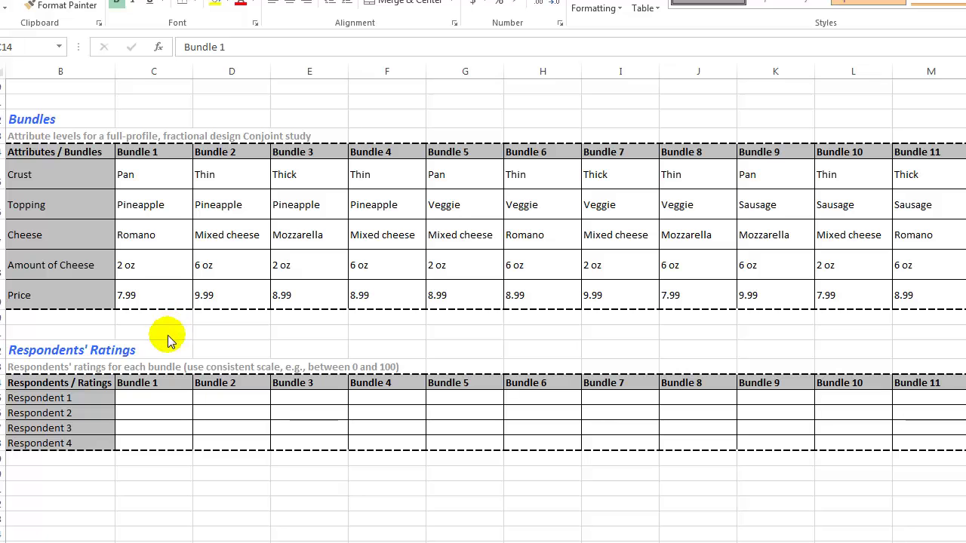
left_click_drag(53, 367, 383, 372)
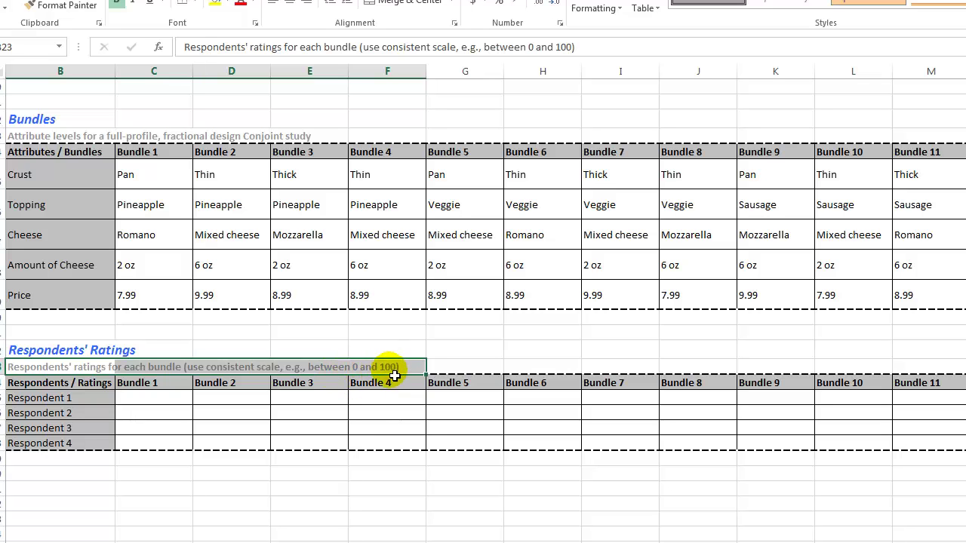
left_click(316, 414)
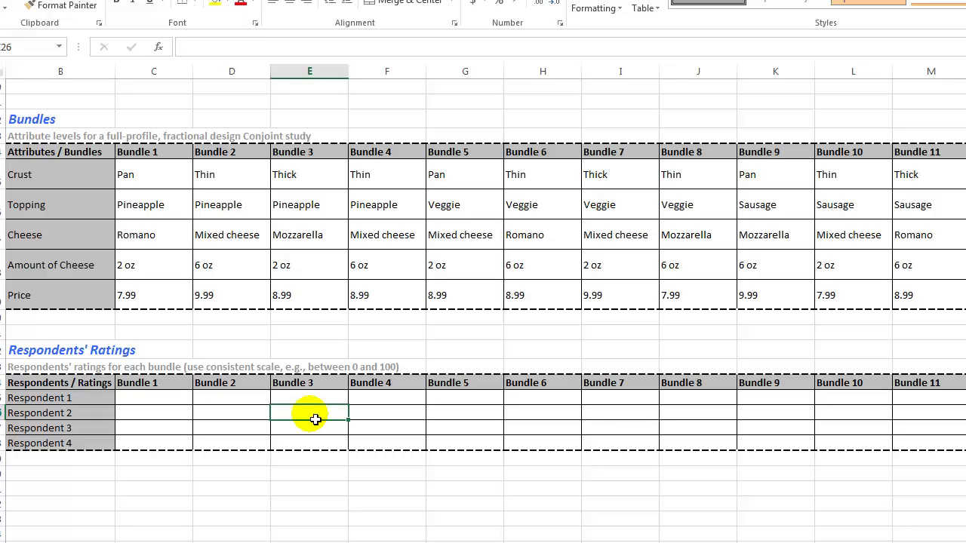
left_click(156, 349)
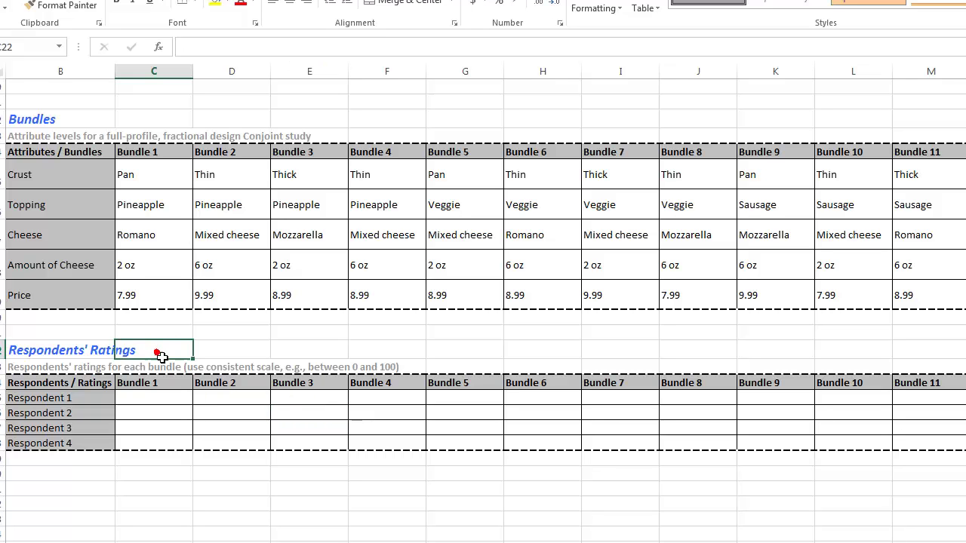
left_click(161, 397)
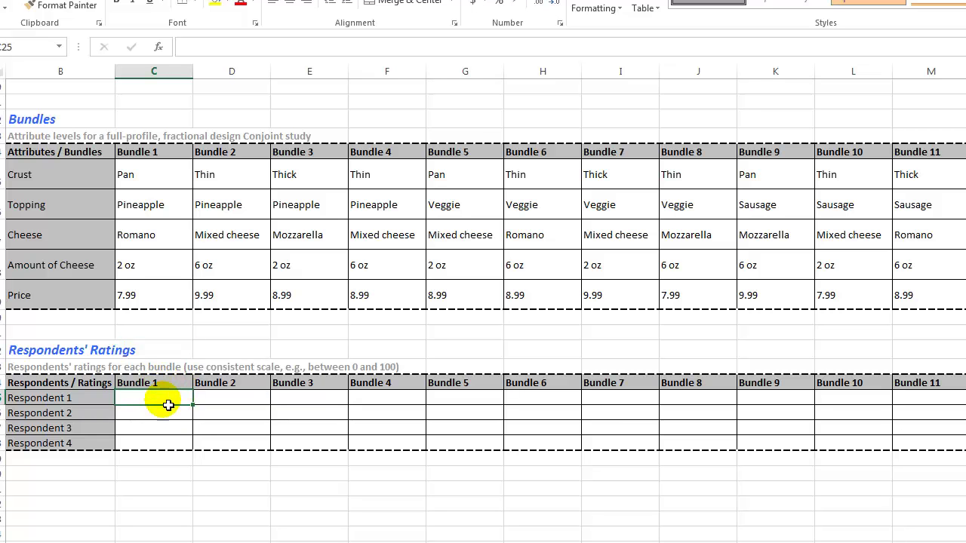
Compare the Crust levels and the full level grid of the study design with the bundles in the Bundles table
scroll(184, 405, "up", 1)
scroll(184, 405, "up", 2)
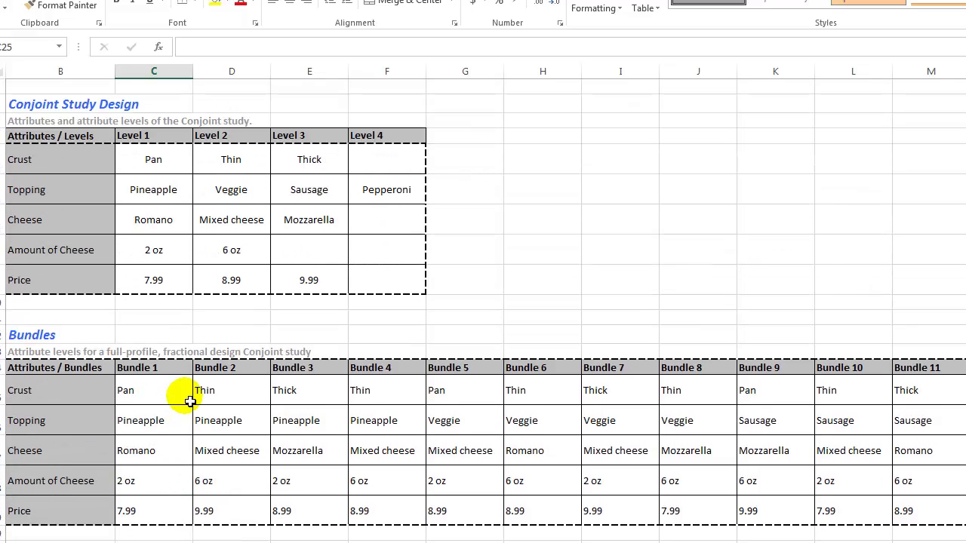
left_click(170, 172)
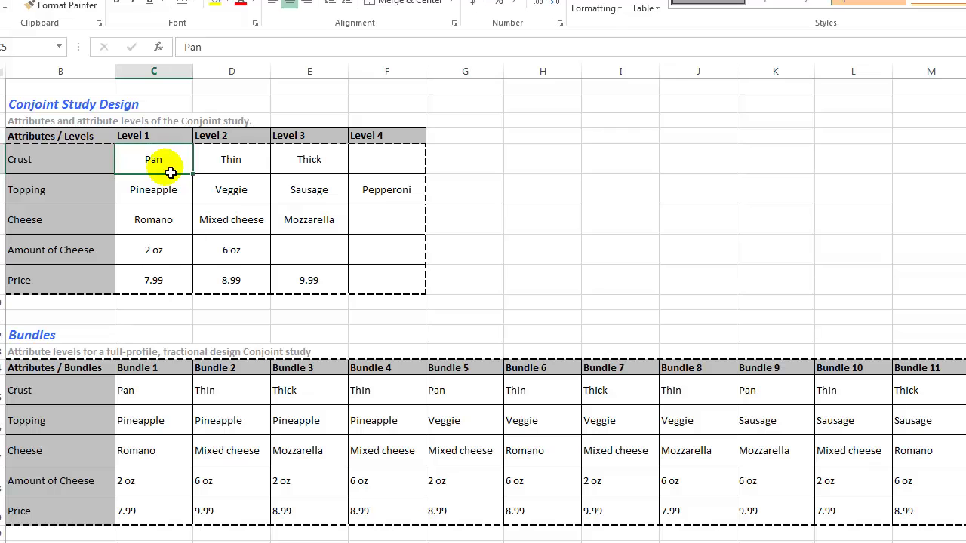
left_click(242, 168)
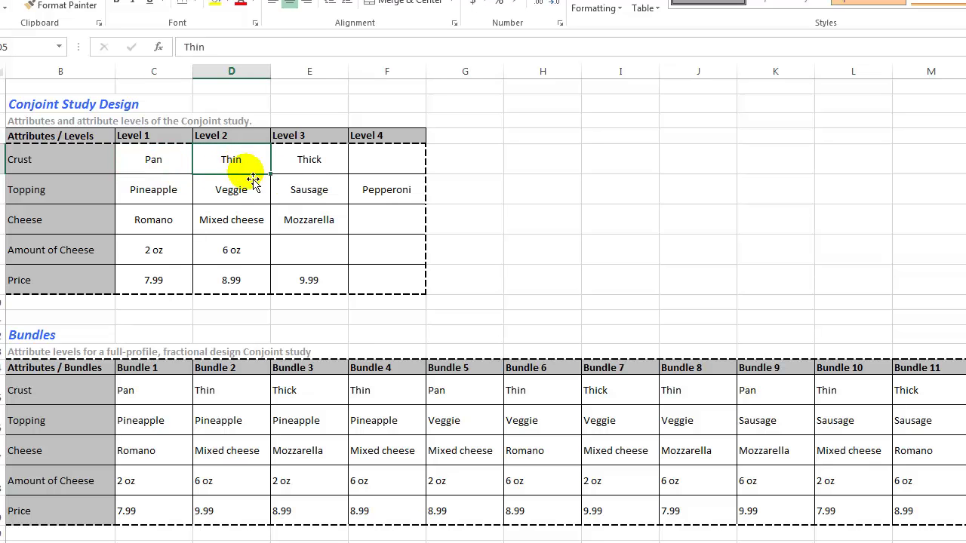
left_click(308, 171)
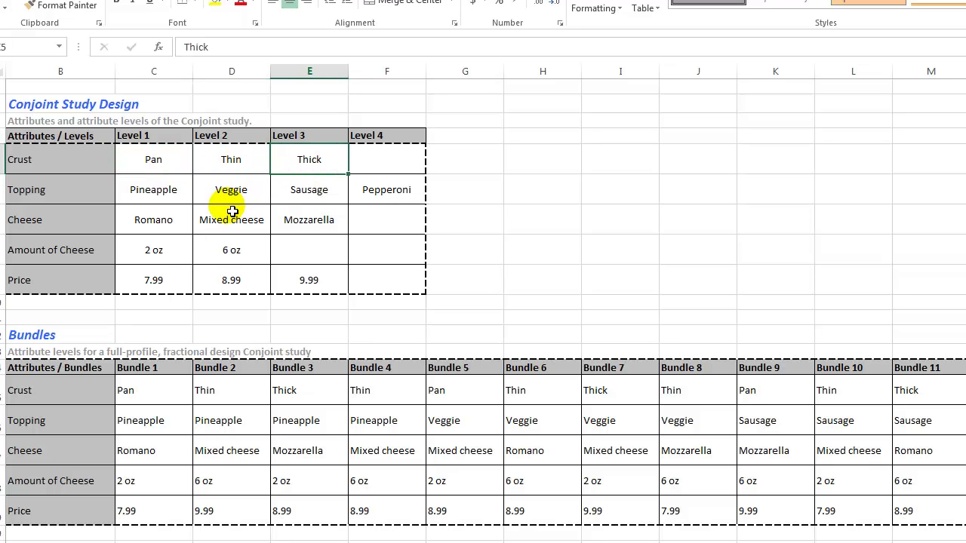
left_click_drag(143, 160, 382, 280)
scroll(247, 266, "down", 4)
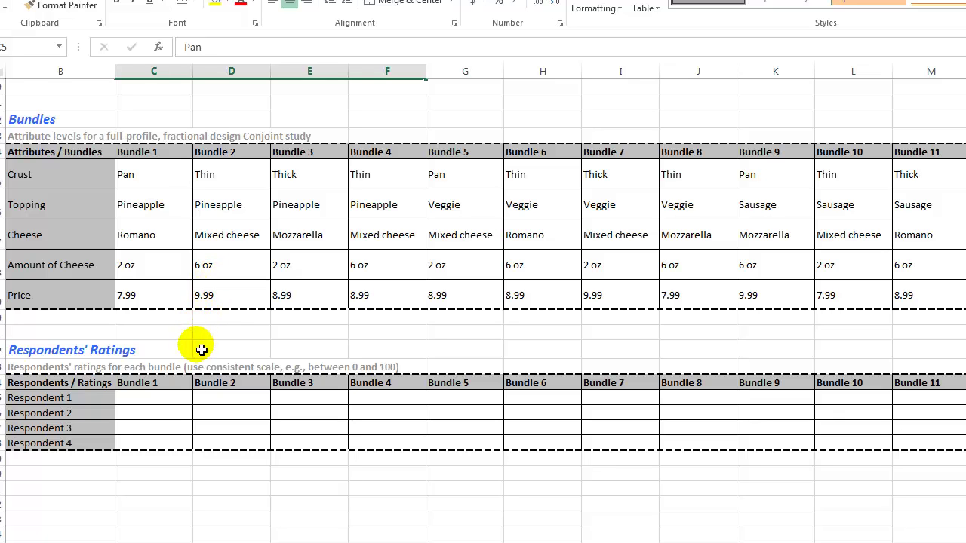
left_click(144, 157)
left_click_drag(143, 157, 747, 306)
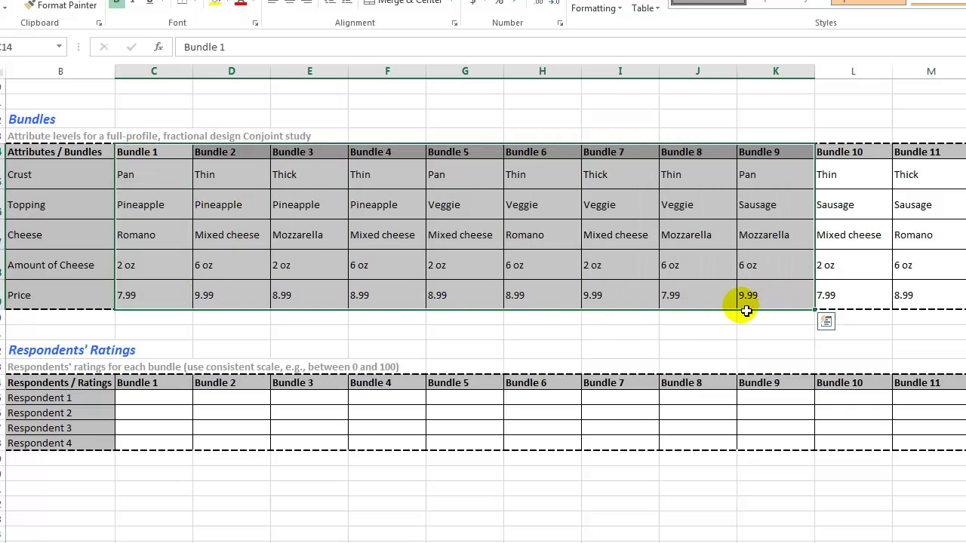
left_click(615, 333)
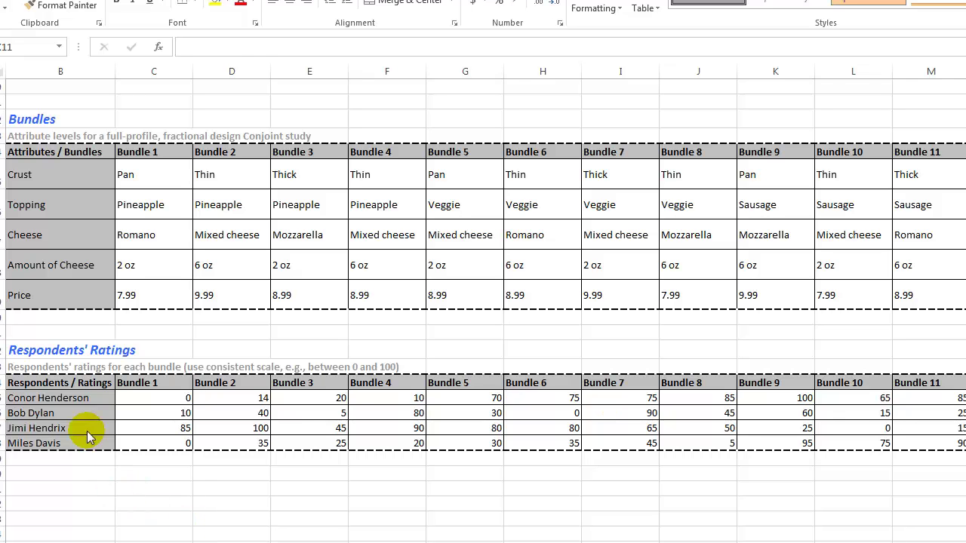
Review the four respondent rows in the filled-in Respondents' Ratings table
left_click(80, 398)
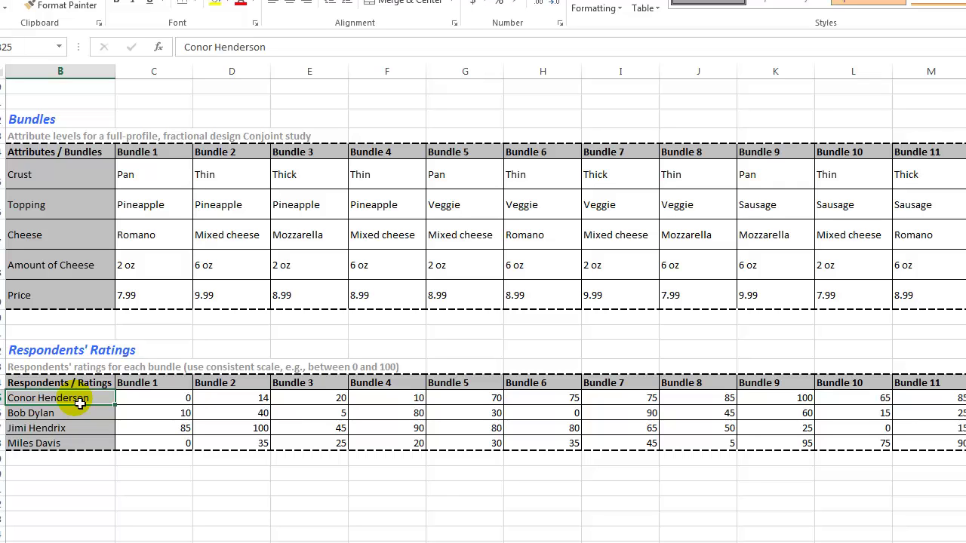
key("Down")
key("Down")
key("Down")
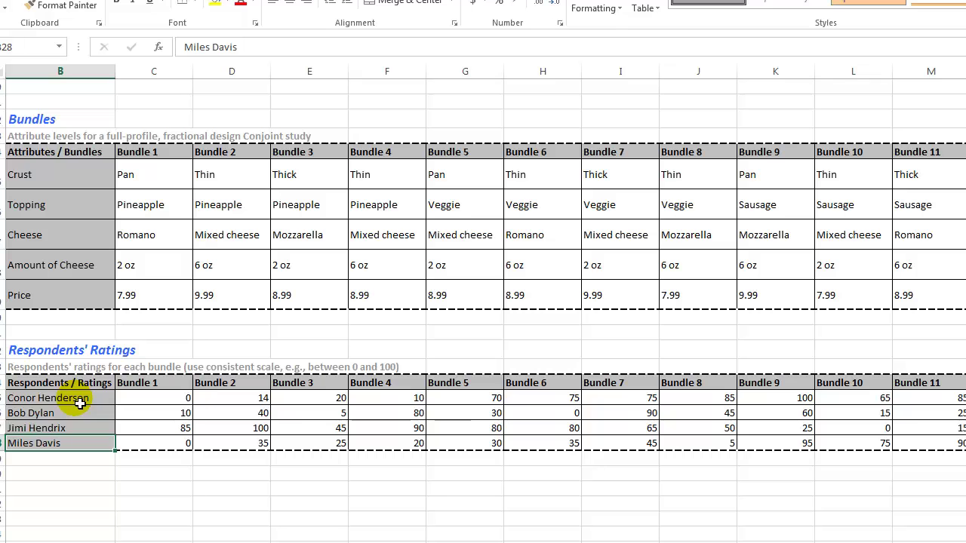
left_click(80, 397)
left_click(65, 414)
key("Down")
key("Down")
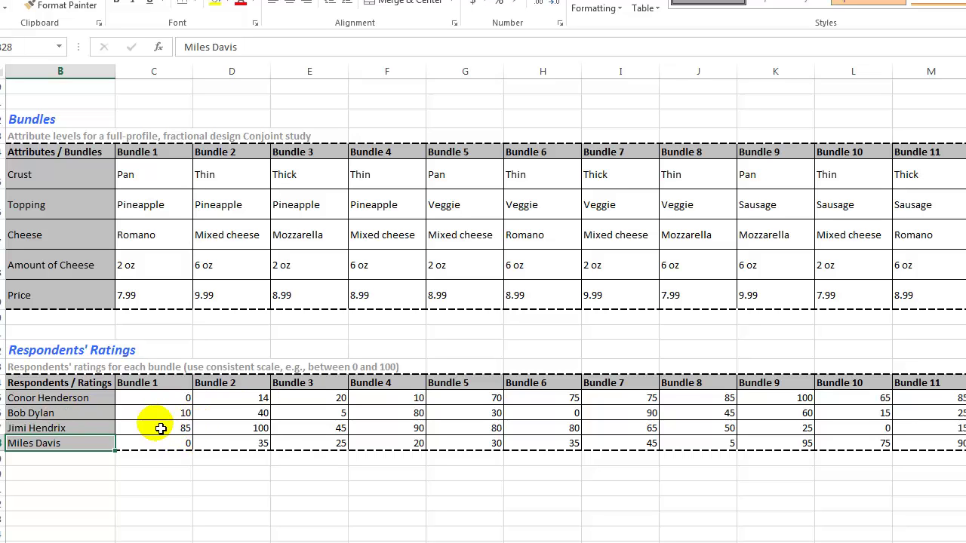
Review the attributes in the Conjoint Study Design table, focusing on the Topping and Amount of Cheese levels and Bundle 1's cheese amount
scroll(160, 429, "up", 4)
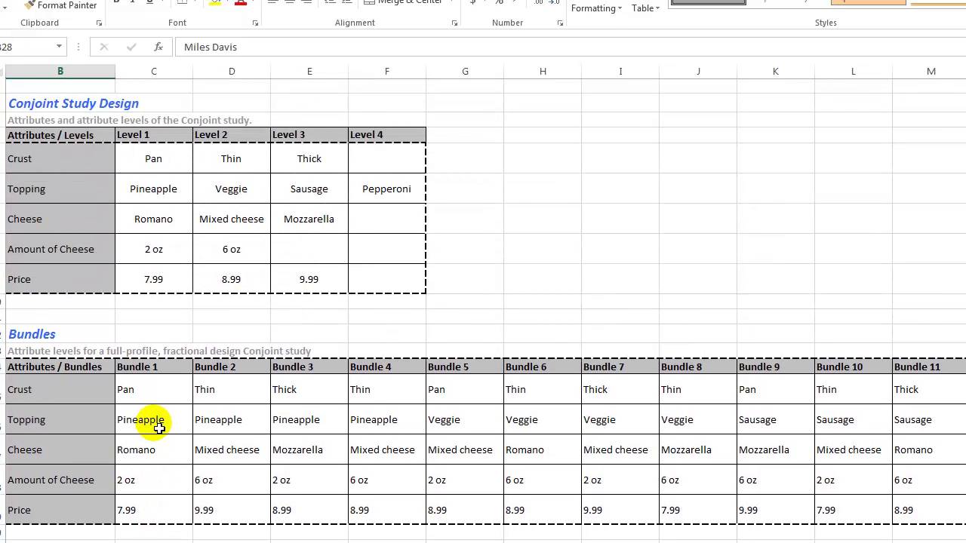
left_click_drag(18, 156, 371, 276)
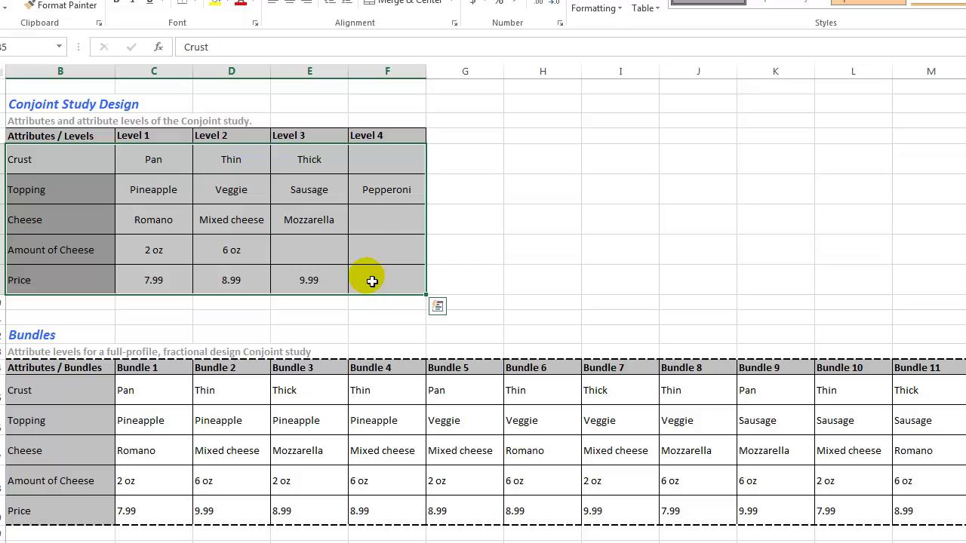
key("ctrl+c")
left_click(371, 219)
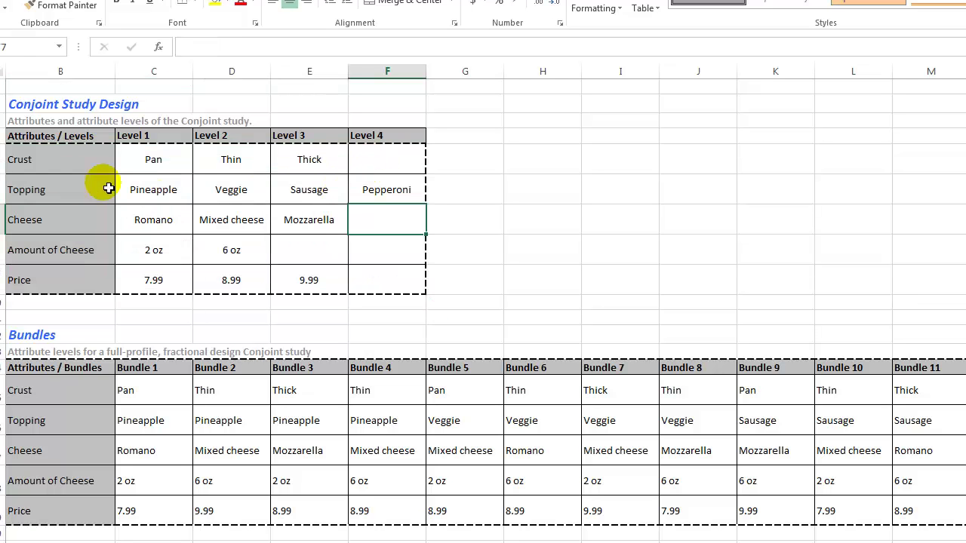
left_click_drag(158, 194, 378, 198)
left_click(77, 253)
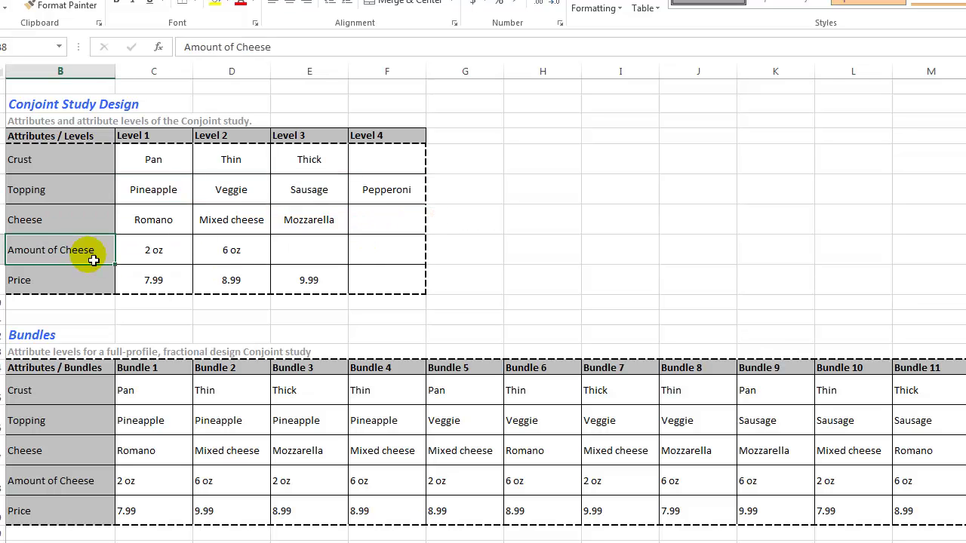
left_click_drag(164, 257, 249, 258)
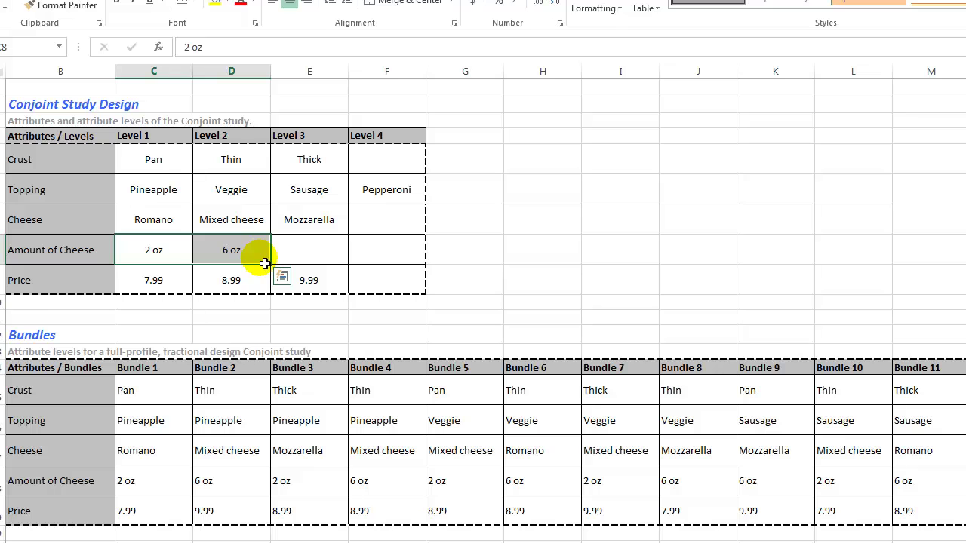
left_click(179, 492)
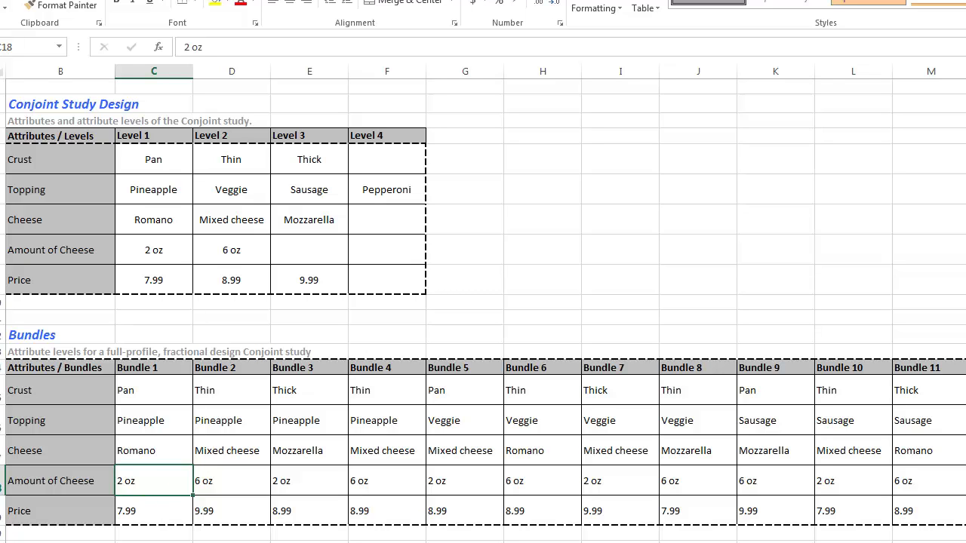
Compare the Amount of Cheese values and bundle headings in the Bundles table with the Topping levels of the study design
left_click_drag(157, 485, 747, 485)
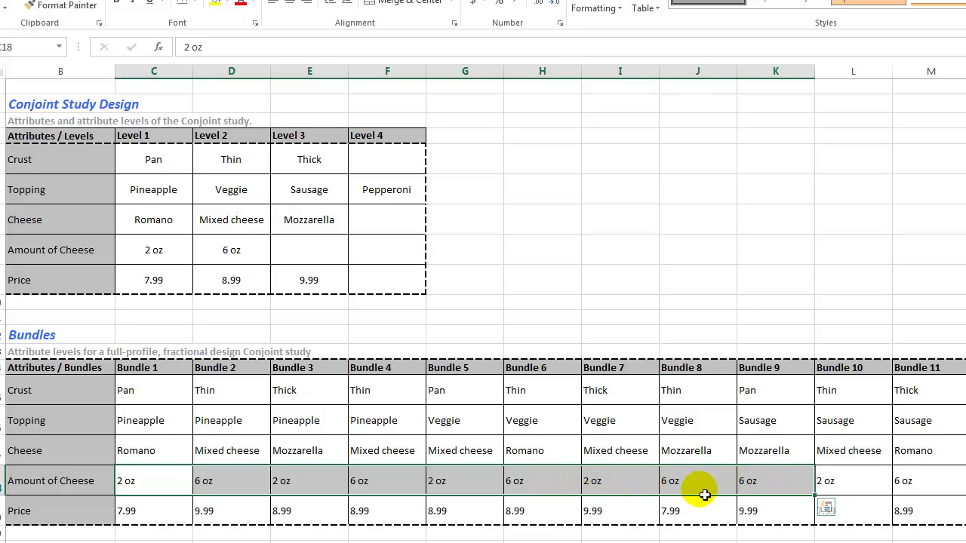
left_click(696, 493)
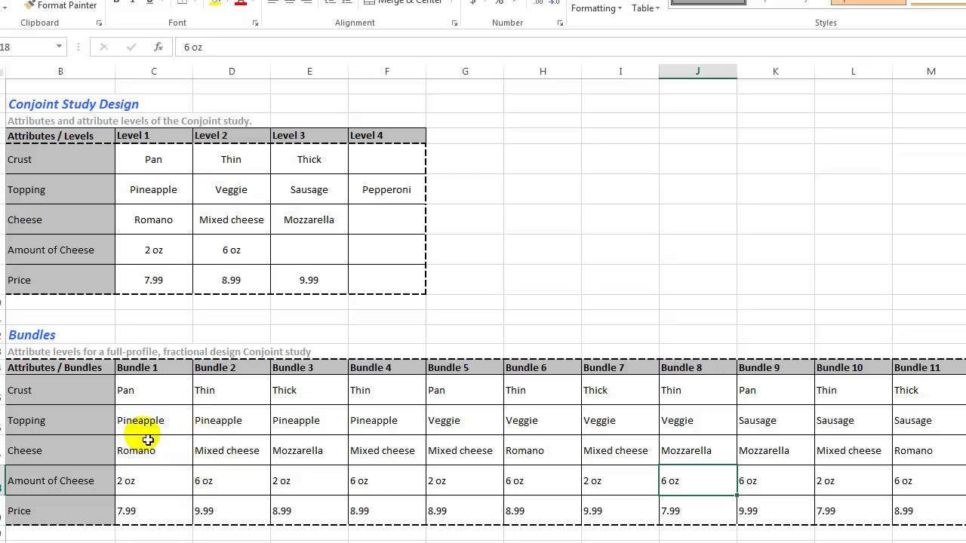
left_click_drag(138, 370, 746, 367)
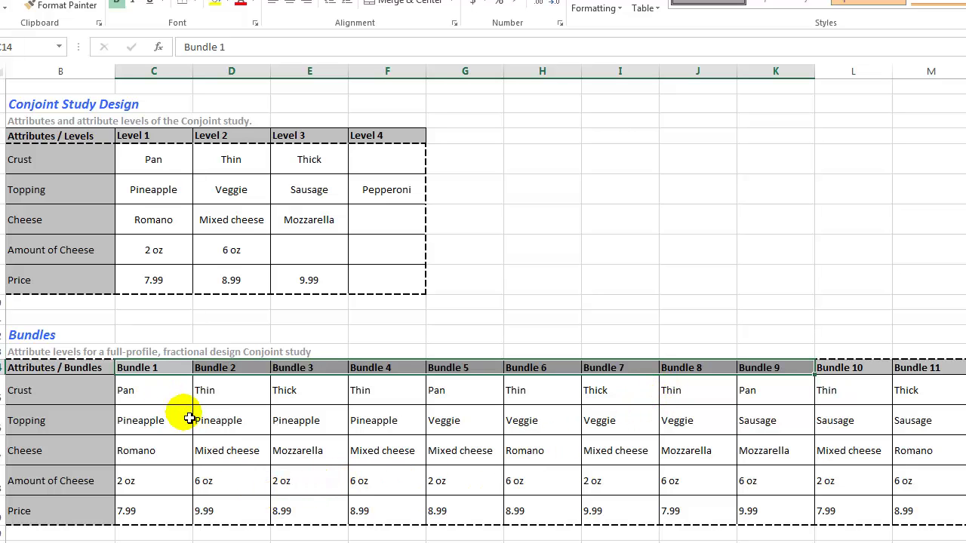
left_click_drag(85, 196, 412, 187)
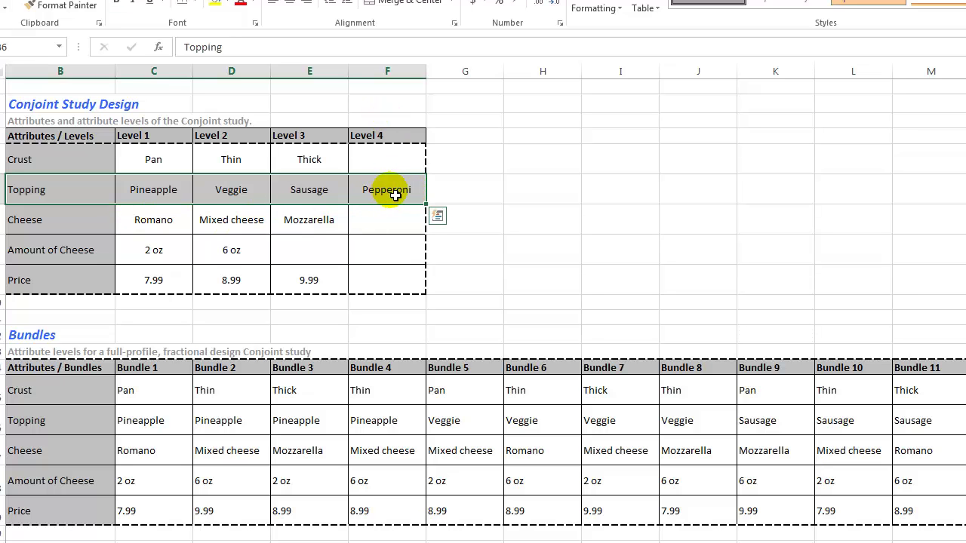
left_click(153, 372)
left_click_drag(153, 374, 435, 370)
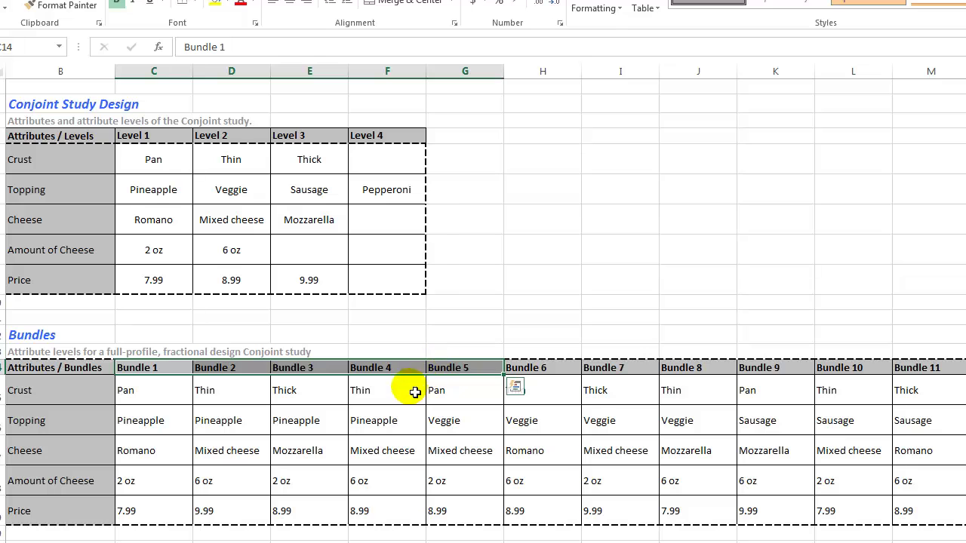
Examine the four Topping levels in the Conjoint Study Design table against the empty level cells of the other attributes
left_click(152, 197)
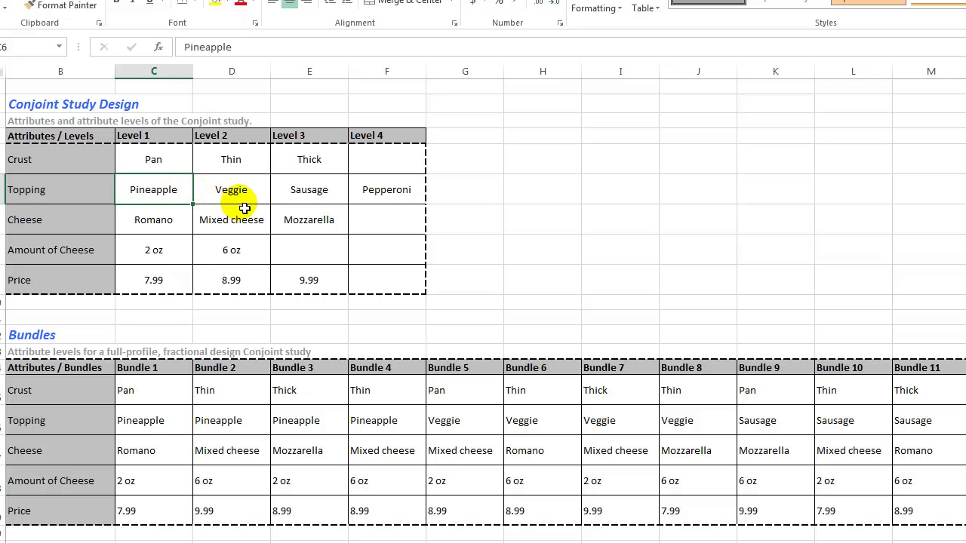
left_click(309, 254)
left_click_drag(379, 212, 400, 281)
mouse_move(305, 247)
left_mouse_down()
mouse_move(385, 253)
mouse_move(381, 219)
left_mouse_up()
left_click(387, 275)
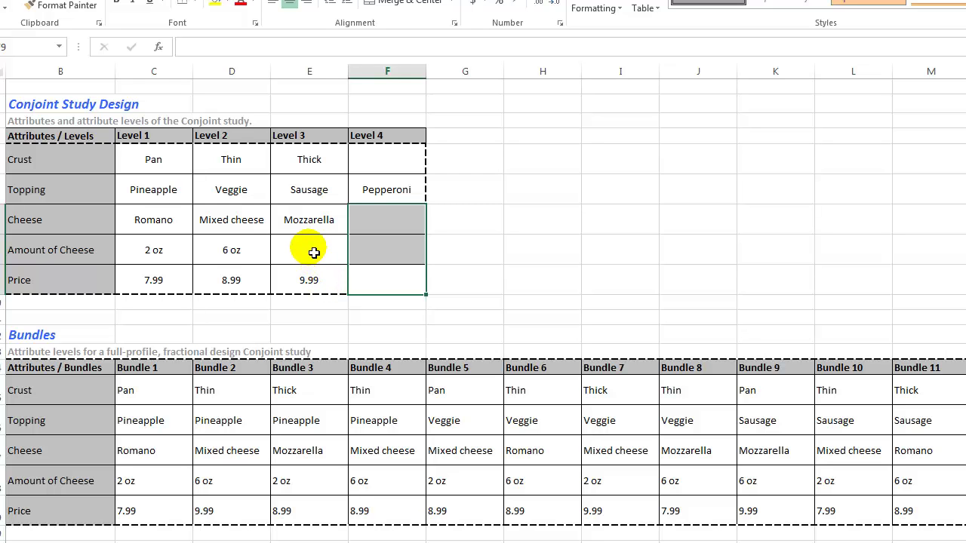
left_click(154, 194)
left_click_drag(154, 195, 399, 190)
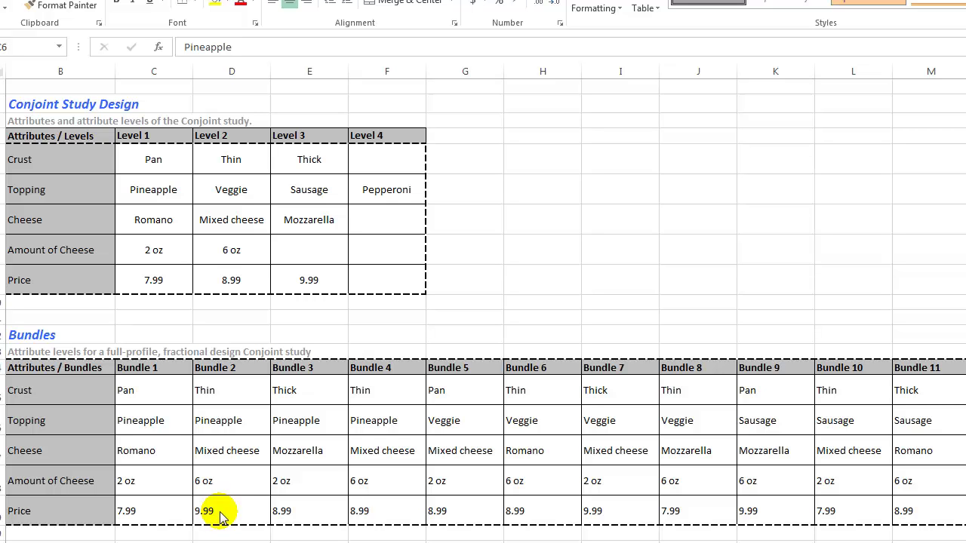
Review each respondent's Bundle 1 rating in the Respondents' Ratings table
scroll(180, 517, "down", 1)
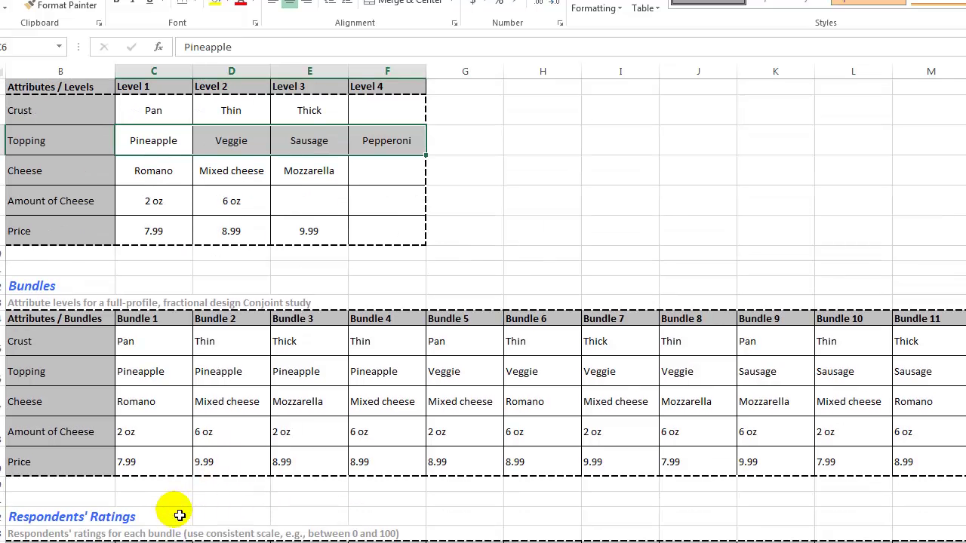
scroll(180, 516, "down", 2)
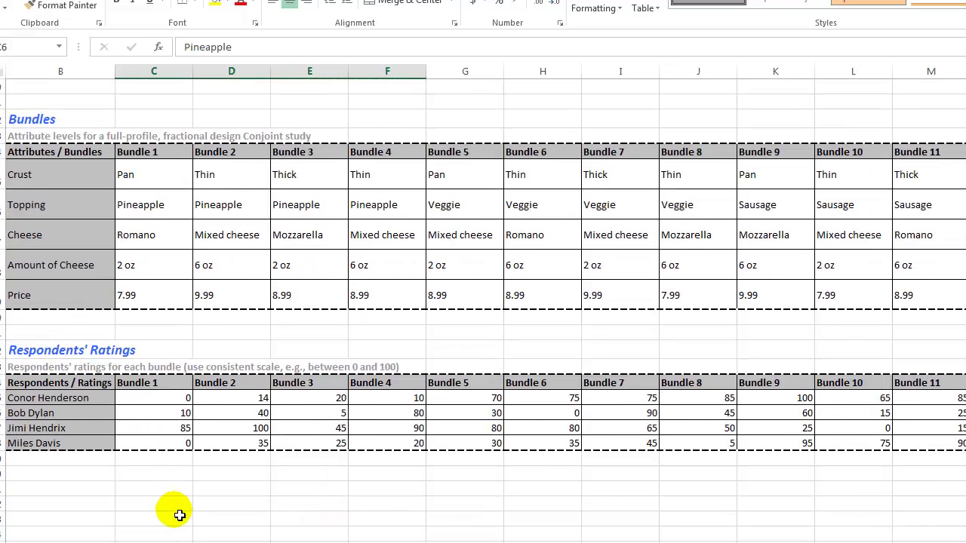
scroll(173, 510, "up", 2)
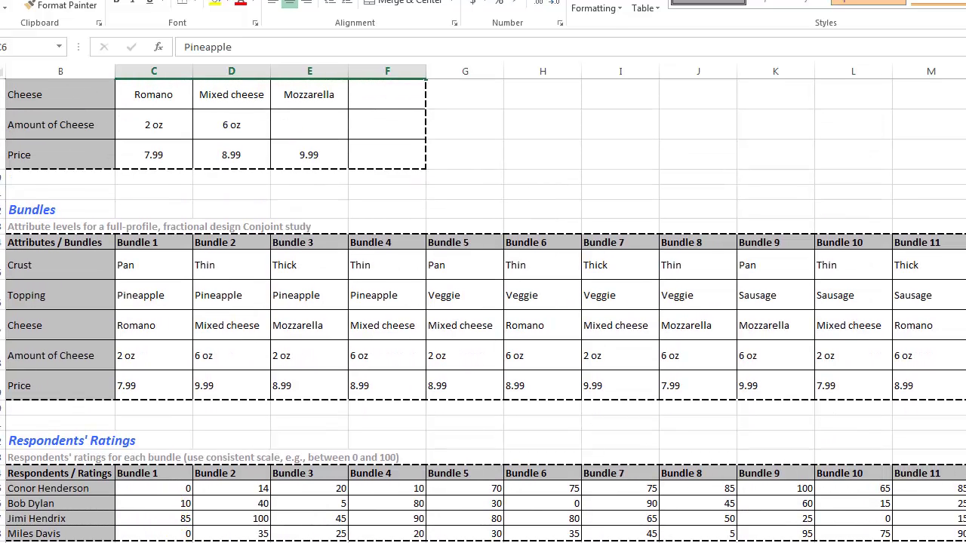
left_click(172, 542)
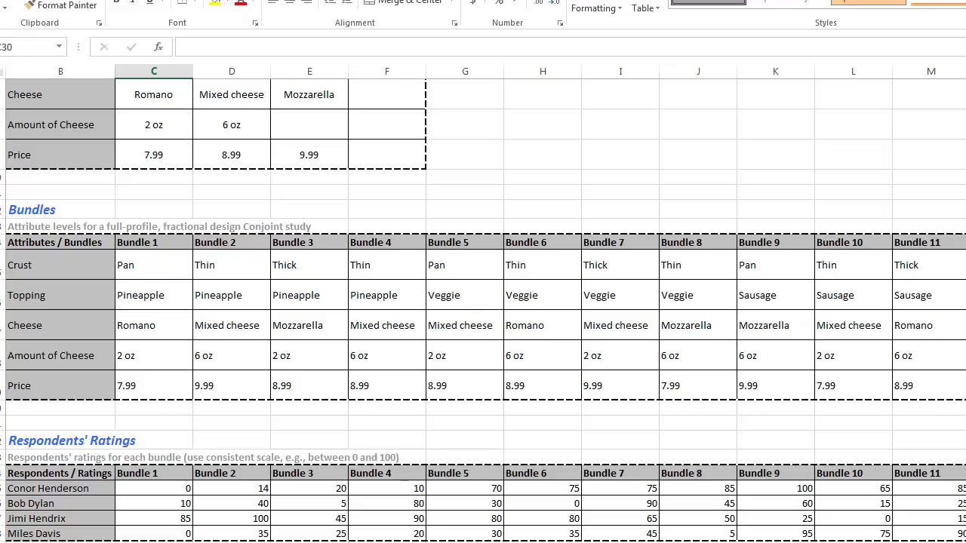
scroll(484, 311, "down", 2)
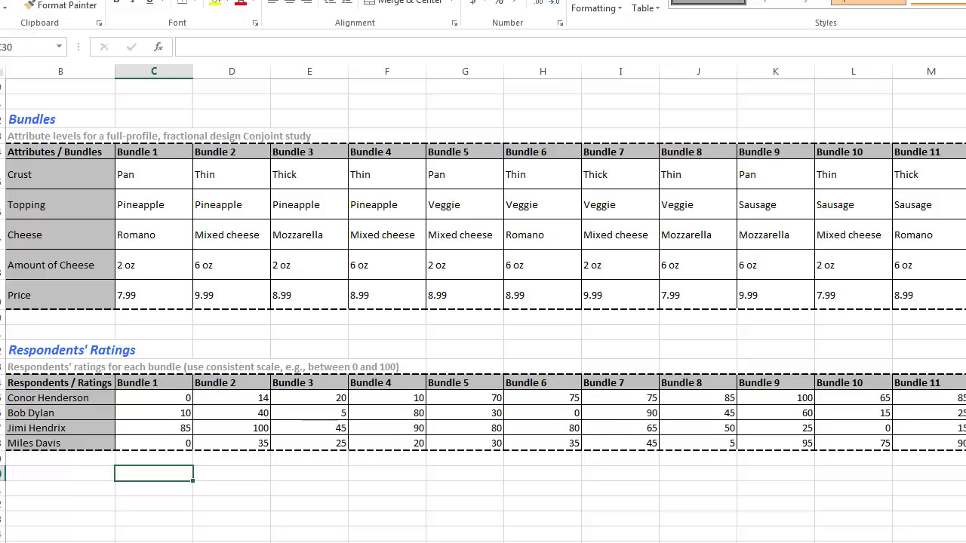
left_click(64, 404)
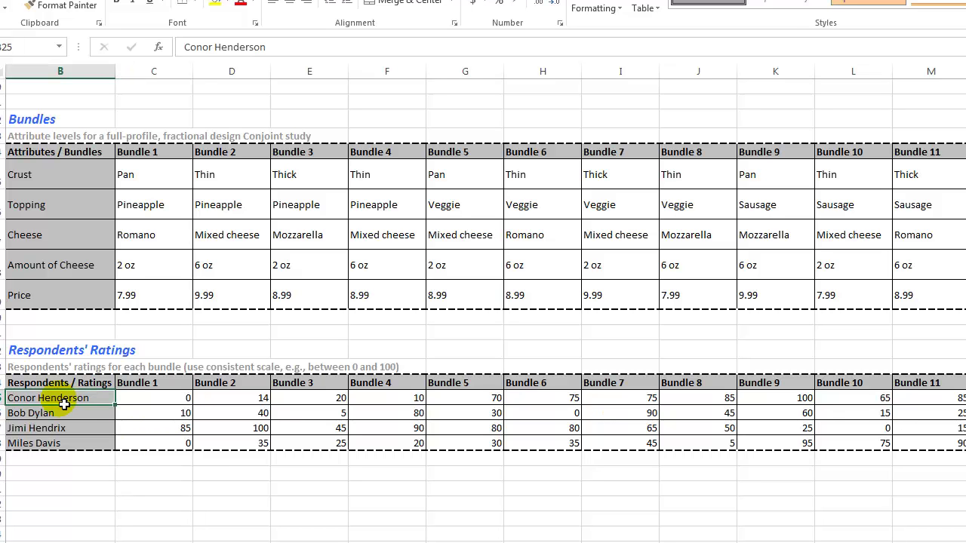
key("Tab")
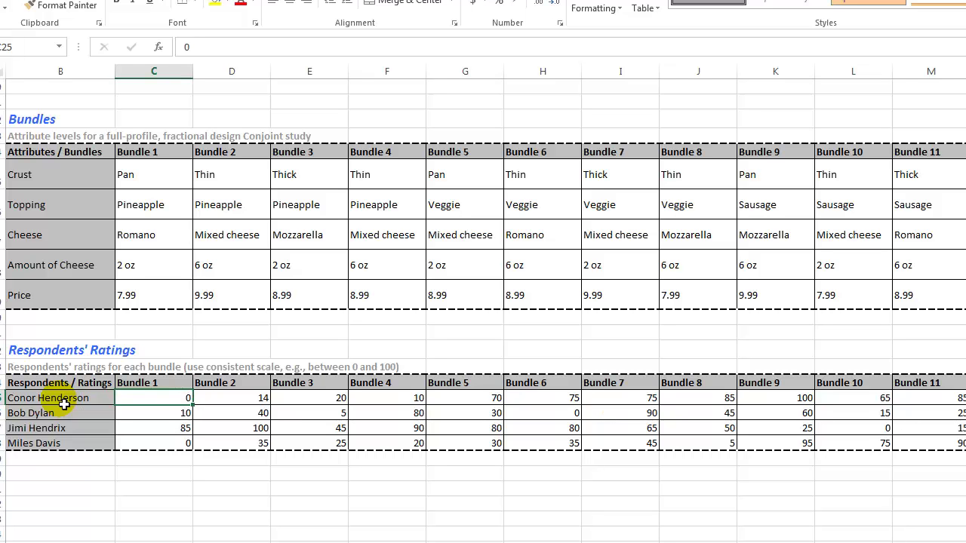
key("Down")
key("Down")
key("Down")
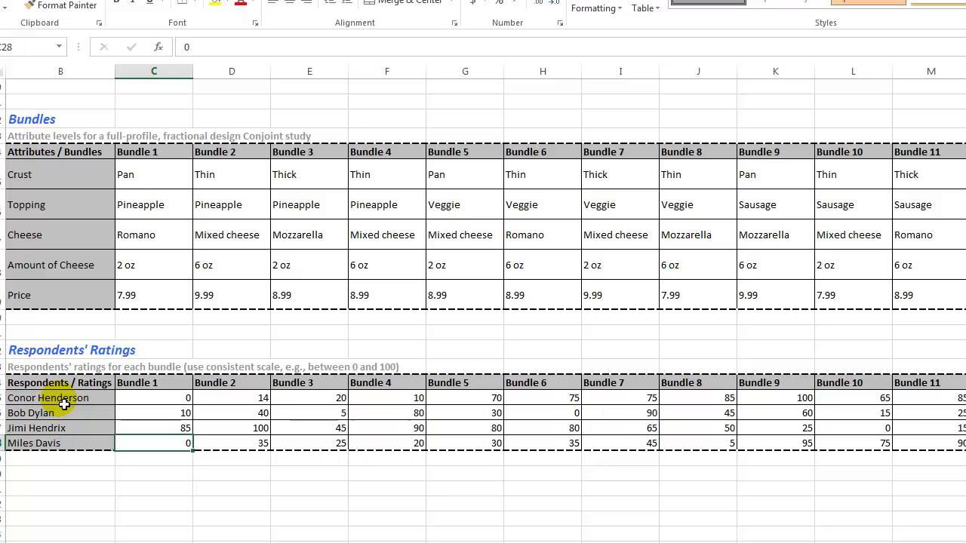
key("Up")
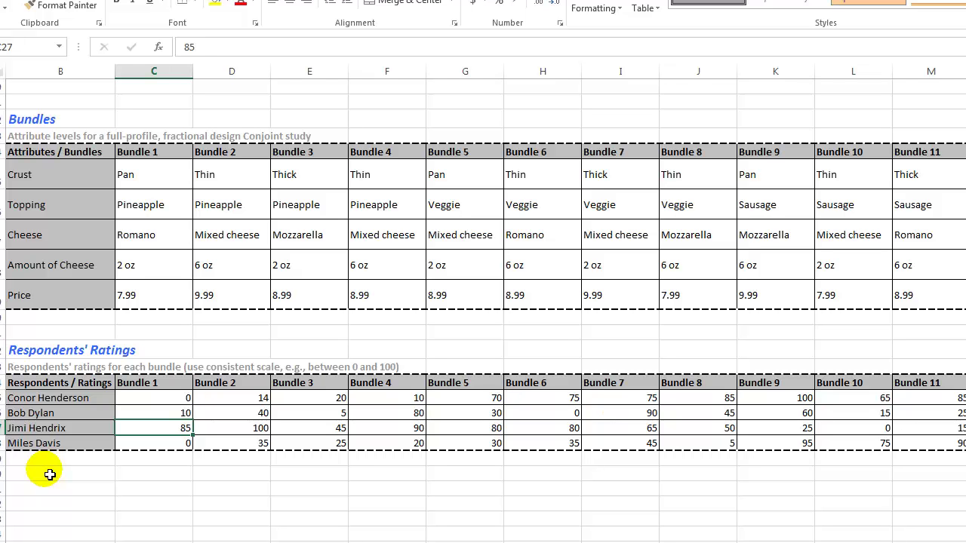
Review all respondents' ratings for Bundles 1 to 4, the first respondent's Bundle 9 rating and that respondent's full row
left_click(154, 400)
left_click_drag(154, 400, 406, 446)
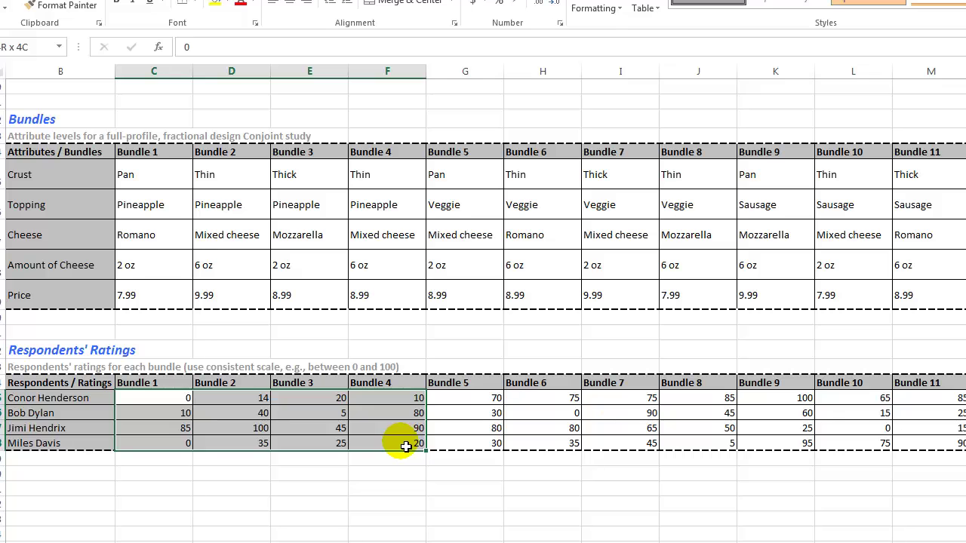
left_click(776, 398)
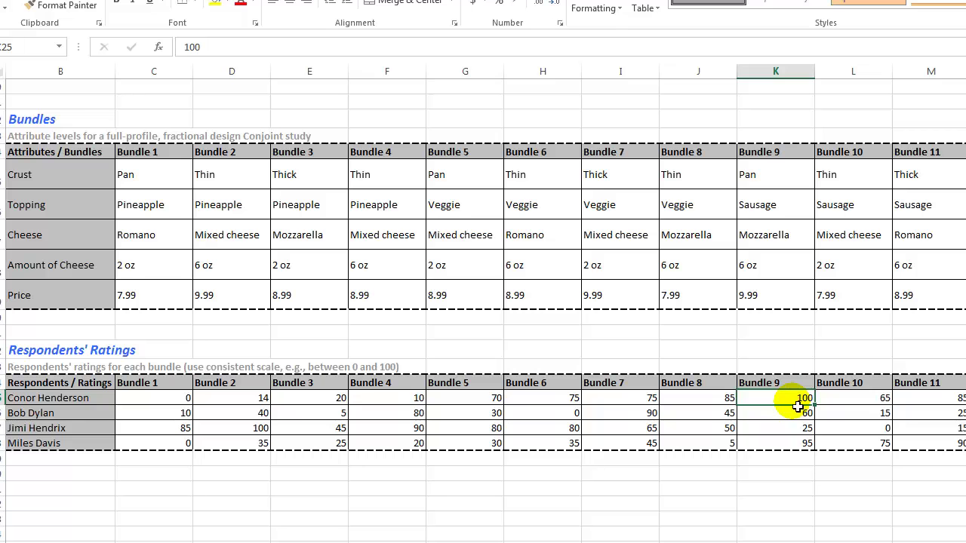
left_click(75, 399)
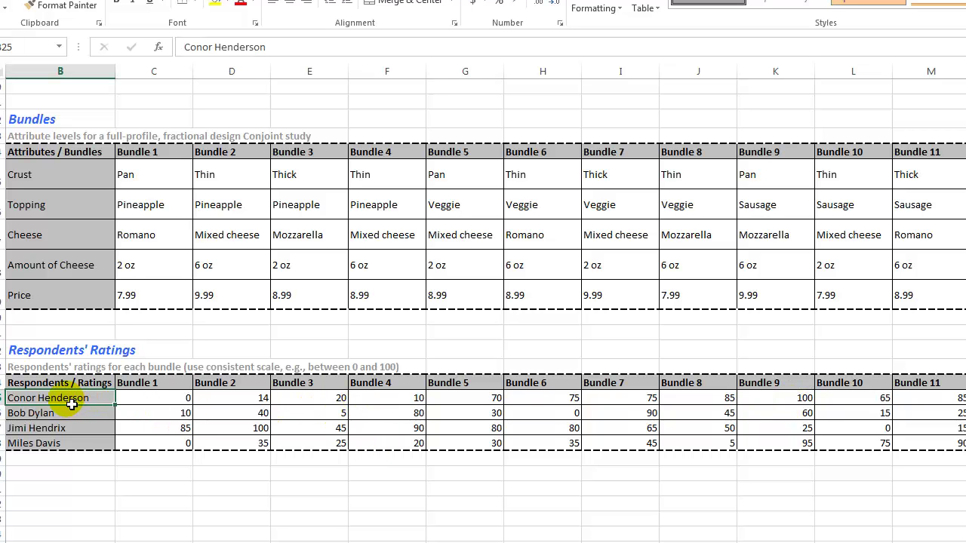
left_click_drag(132, 401, 915, 393)
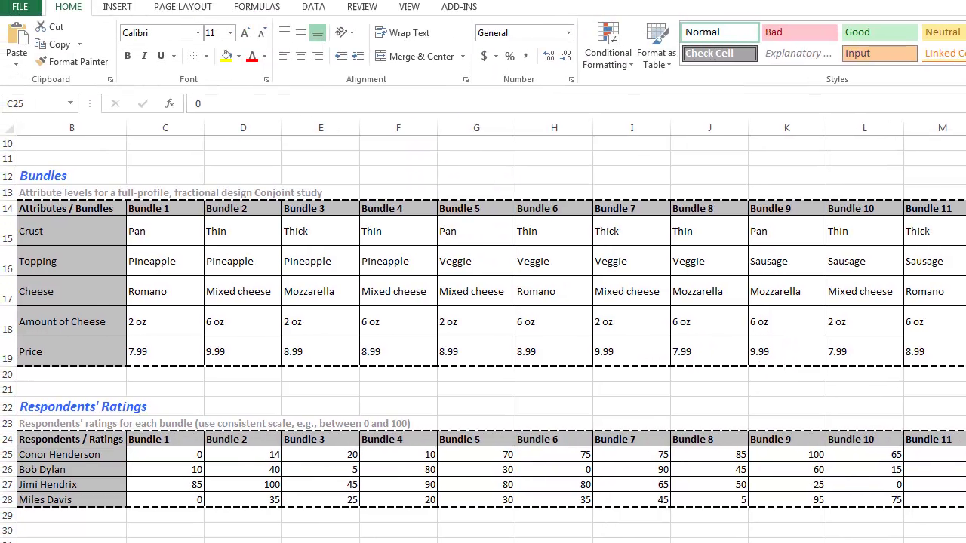
Start the Conjoint preference part worths estimation using Ratings data, with respondents' ids in the first column
left_click(459, 6)
left_click(49, 27)
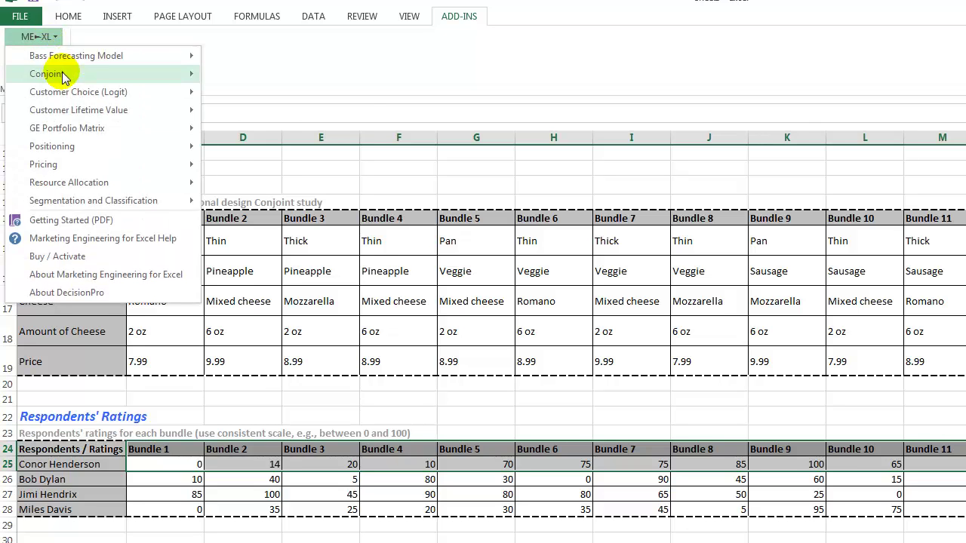
mouse_move(57, 73)
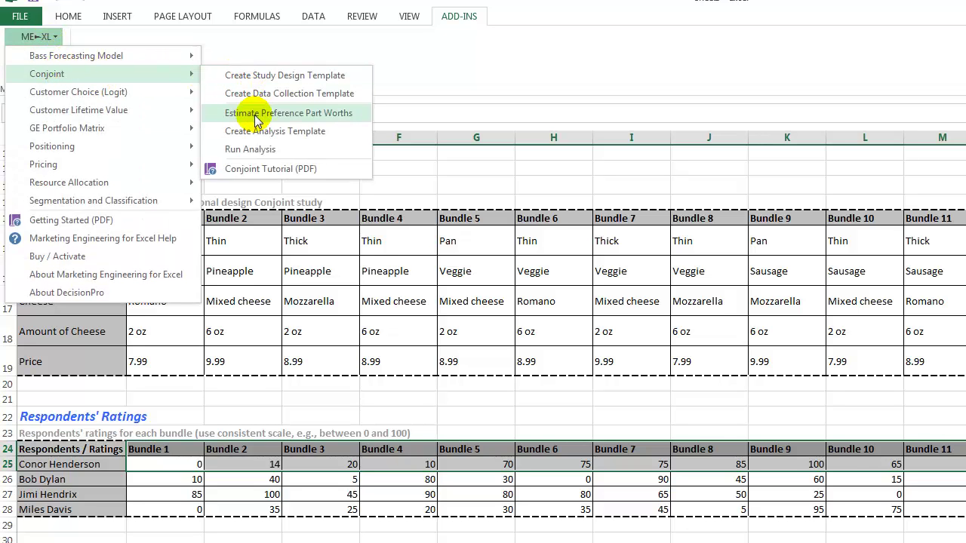
left_click(334, 122)
left_click_drag(674, 221, 517, 115)
left_click(474, 223)
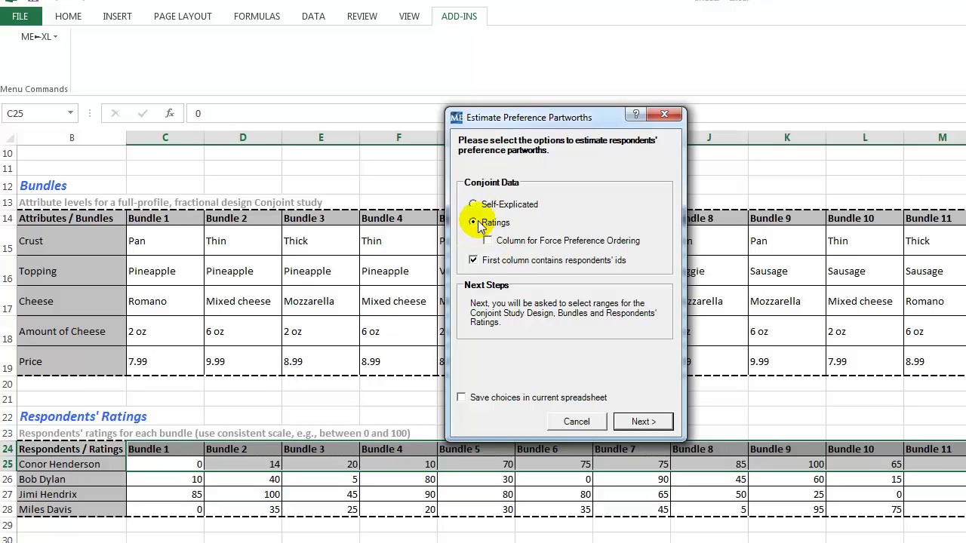
left_click(641, 425)
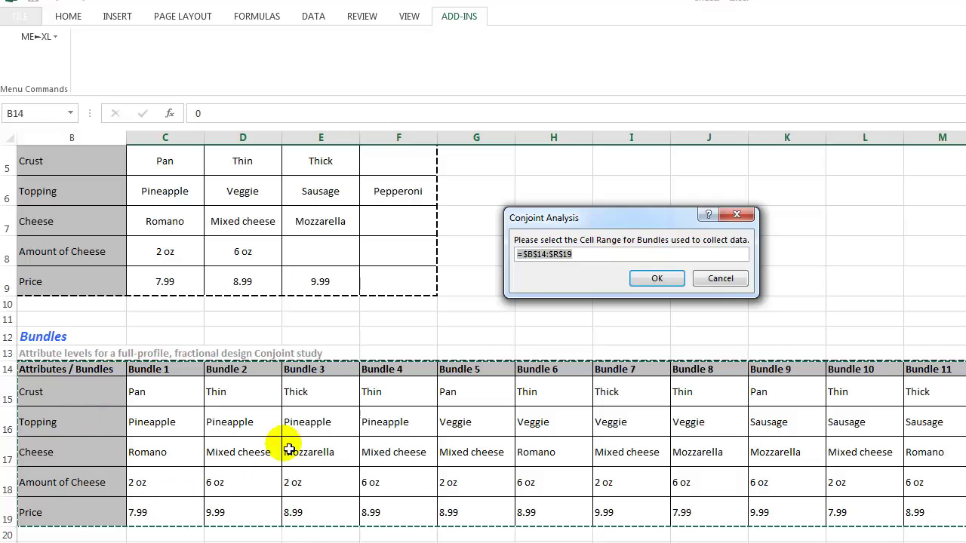
Accept $B$14:$R$19 as the Bundles range and run the estimation with $B$24:$R$28 as the Respondents' Ratings range
left_click(656, 279)
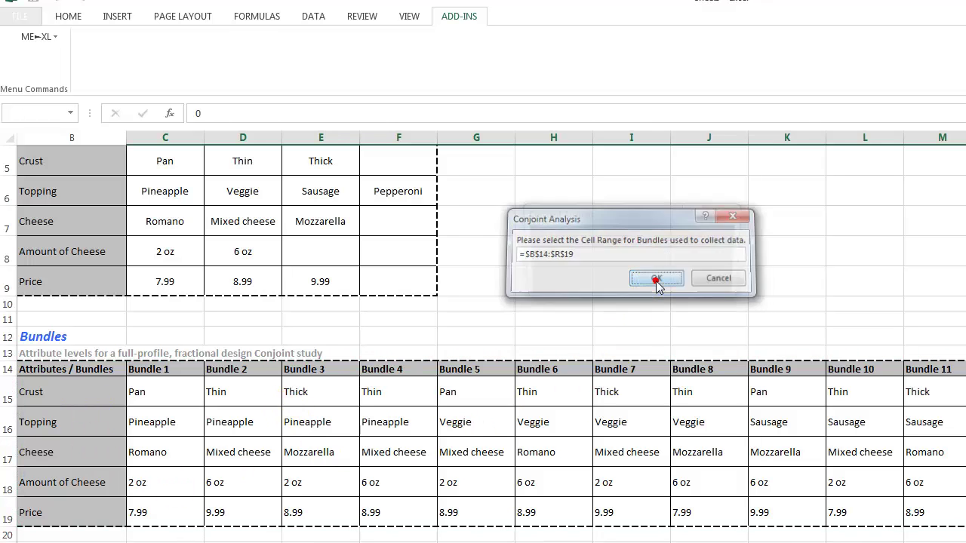
left_click(308, 540)
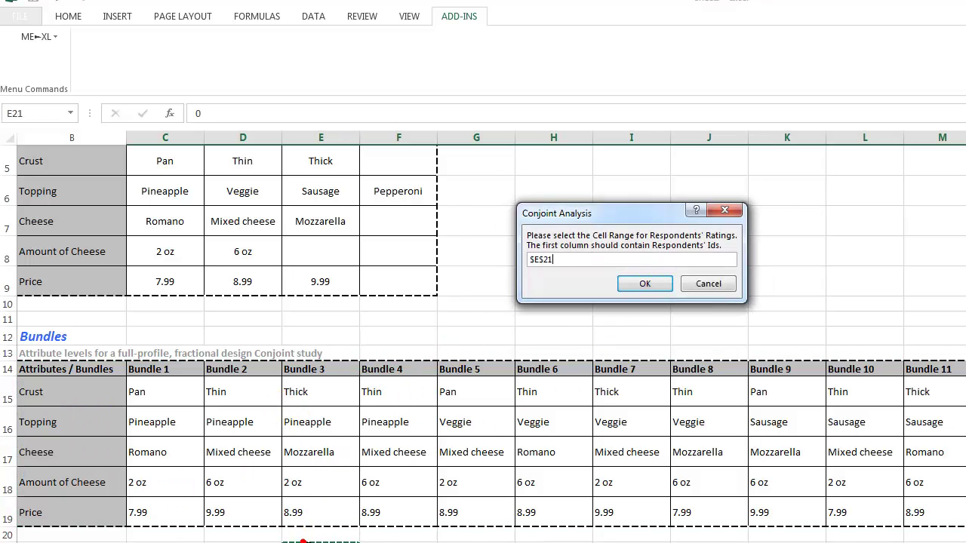
left_click_drag(71, 542, 670, 507)
key("BackSpace")
key("BackSpace")
key("BackSpace")
key("BackSpace")
type("R$28")
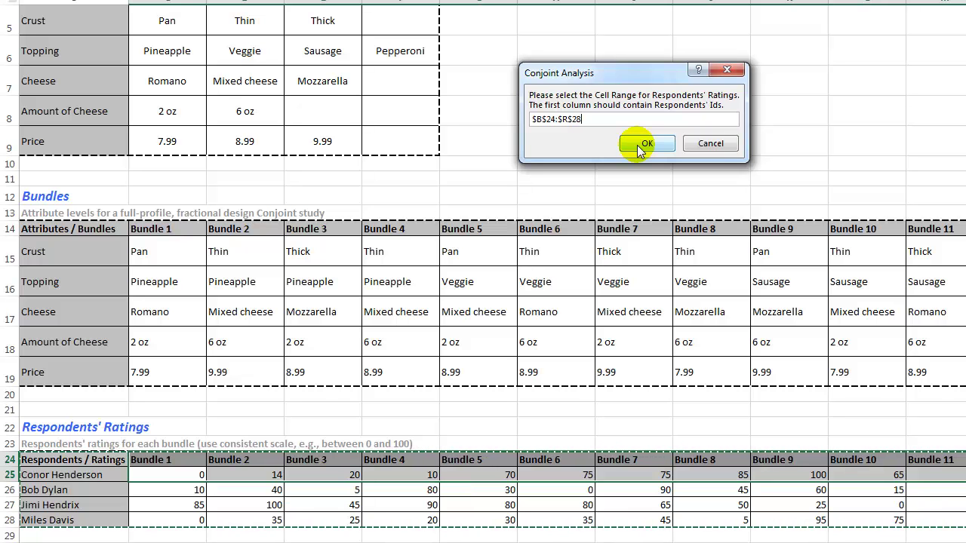
left_click(638, 148)
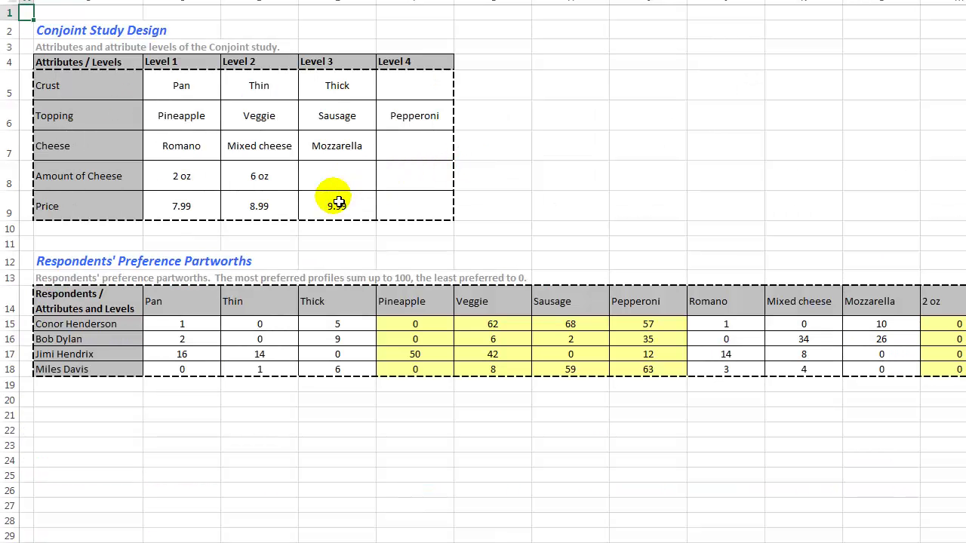
Examine the Respondents' Preference Partworths table, covering its title, respondent column and the first respondent's Pan partworth
left_click_drag(68, 264, 236, 266)
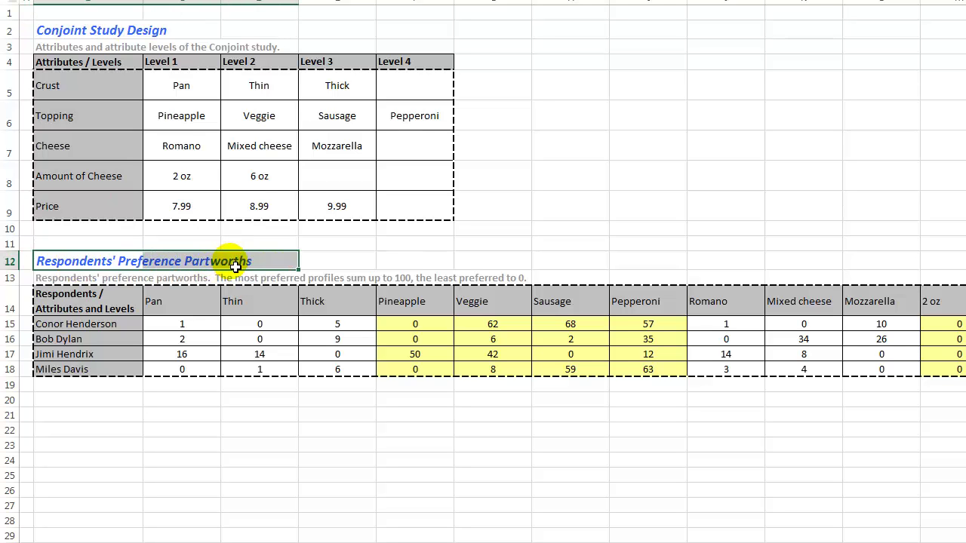
left_click(72, 300)
left_click_drag(85, 326, 86, 367)
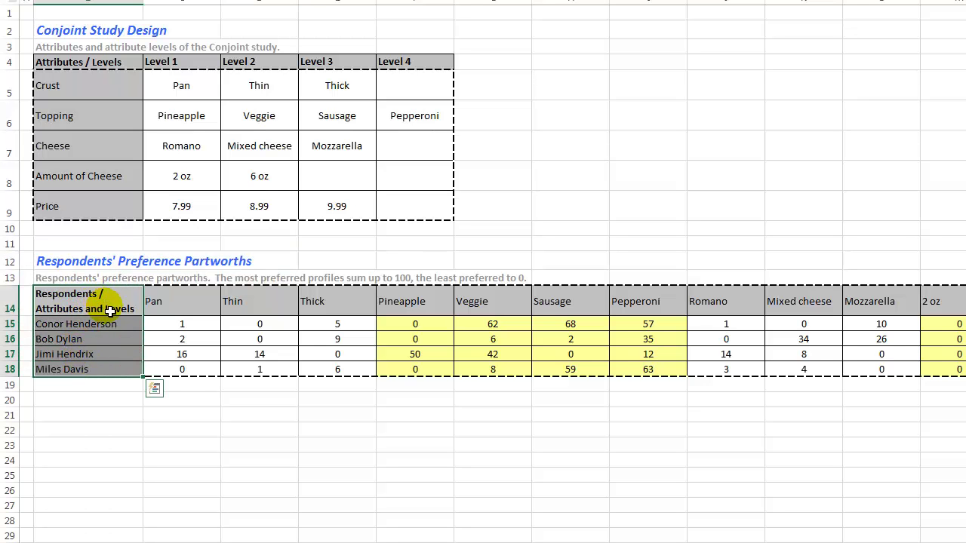
left_click(182, 330)
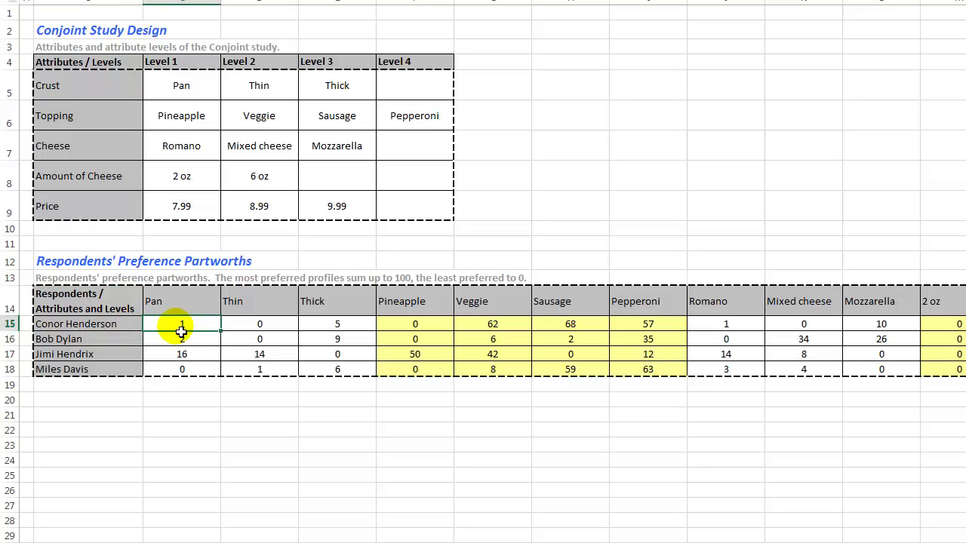
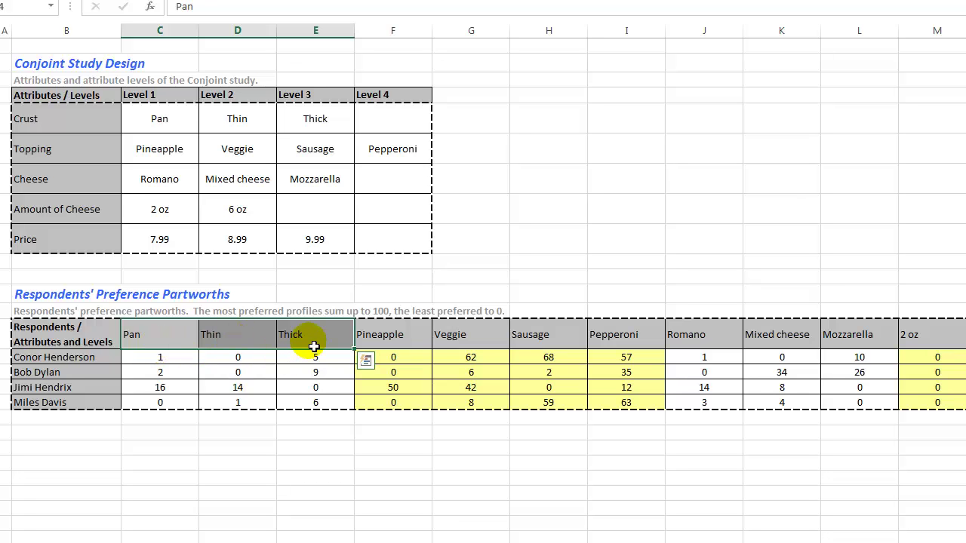
Label the row directly below the last respondent in the partworths table "Average"
left_click(75, 419)
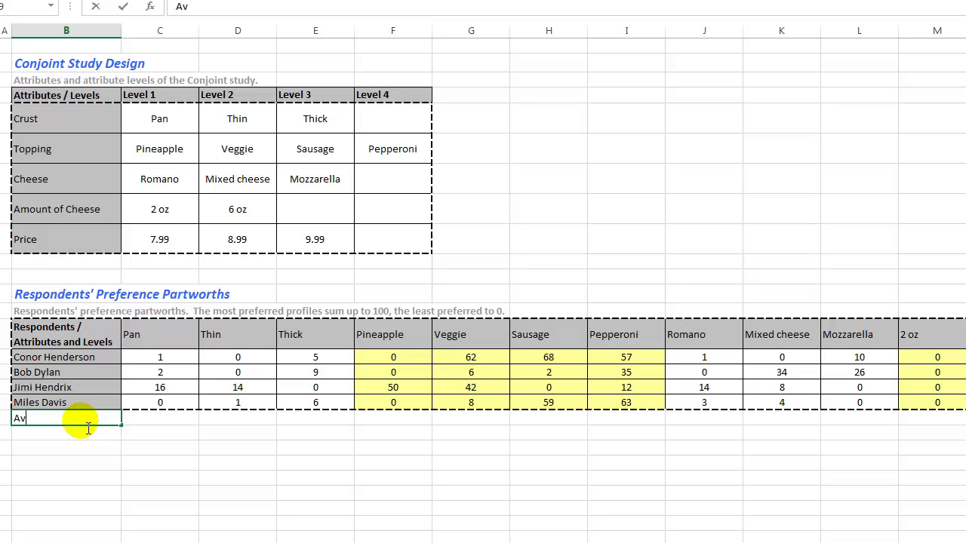
key("Tab")
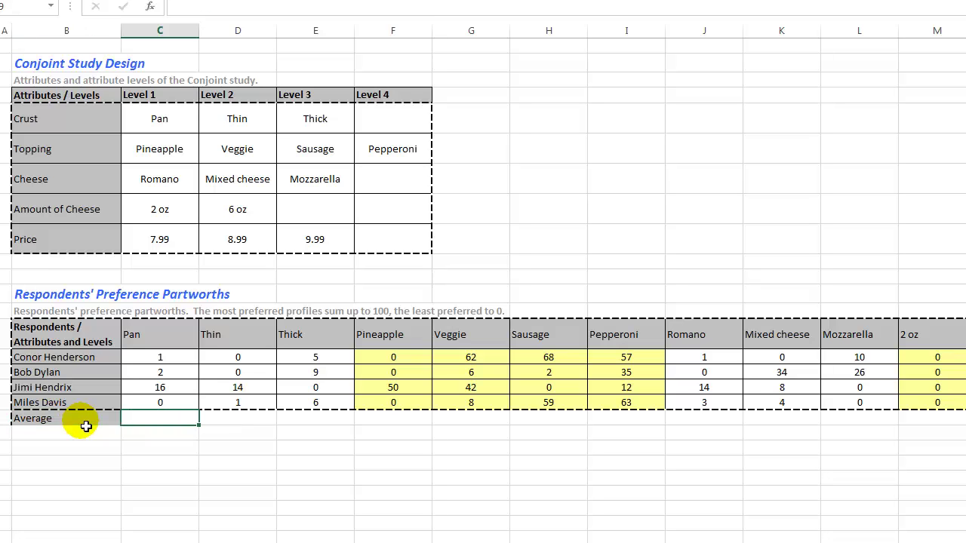
Average the respondents' Pan partworths with =AVERAGE(C15:C18) in the Average row and fill the formula across through the 9.99 column
type("=average(")
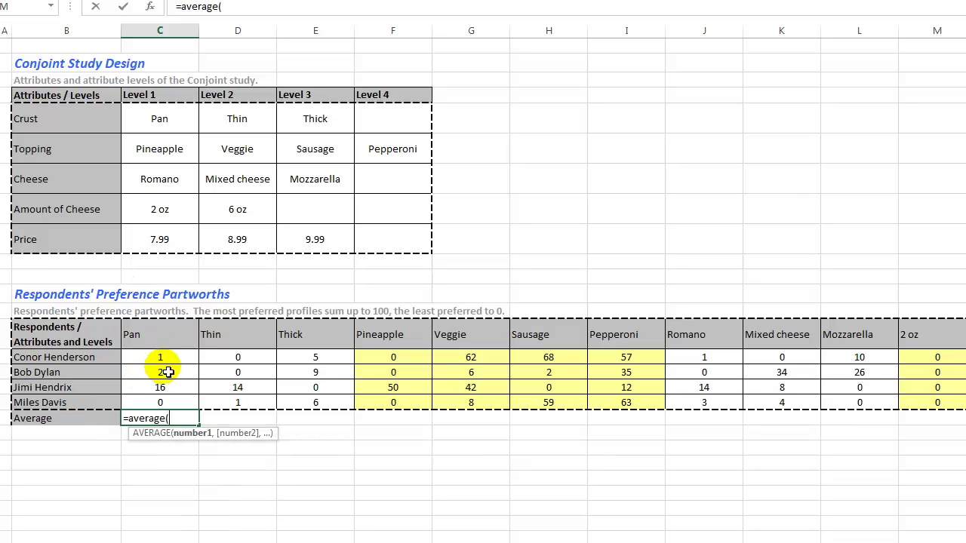
left_click_drag(160, 359, 173, 405)
key("Tab")
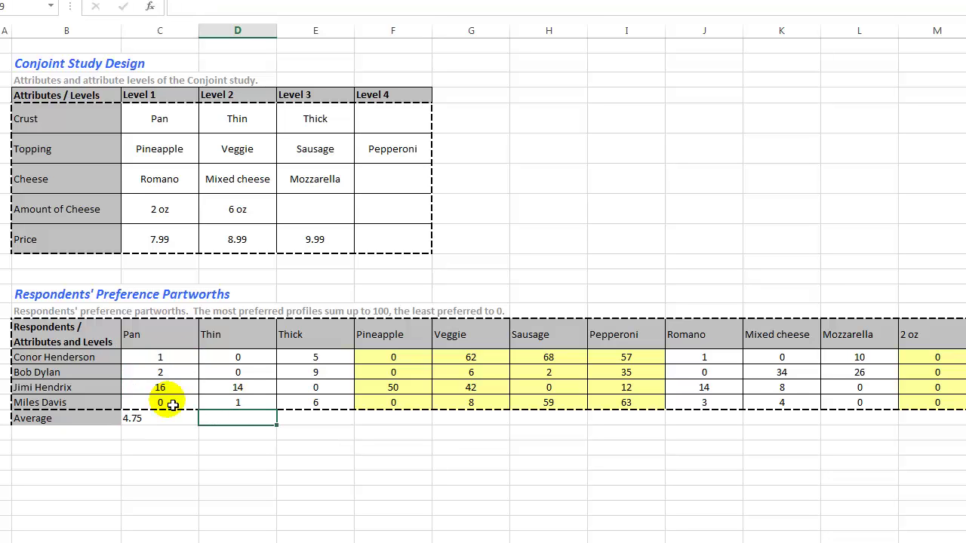
left_click(151, 419)
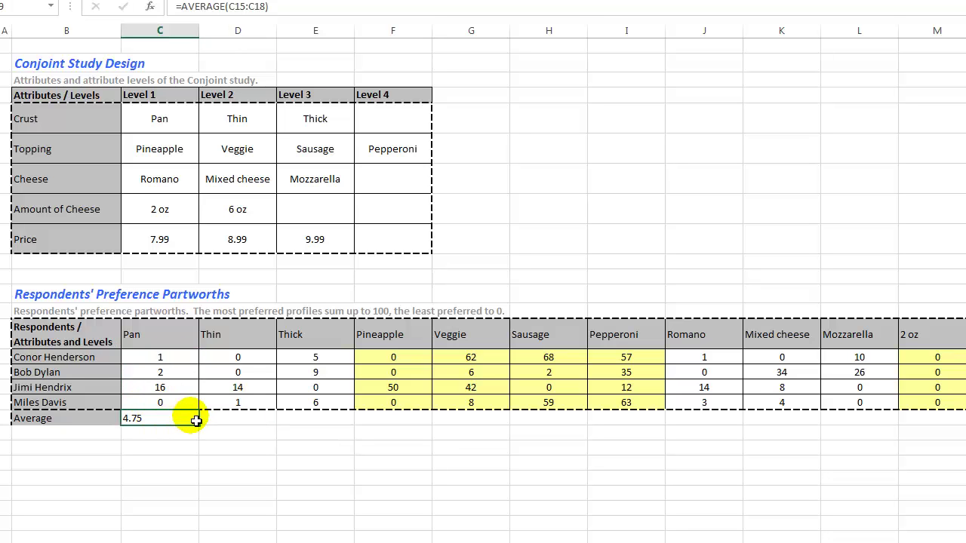
left_click_drag(205, 433, 965, 420)
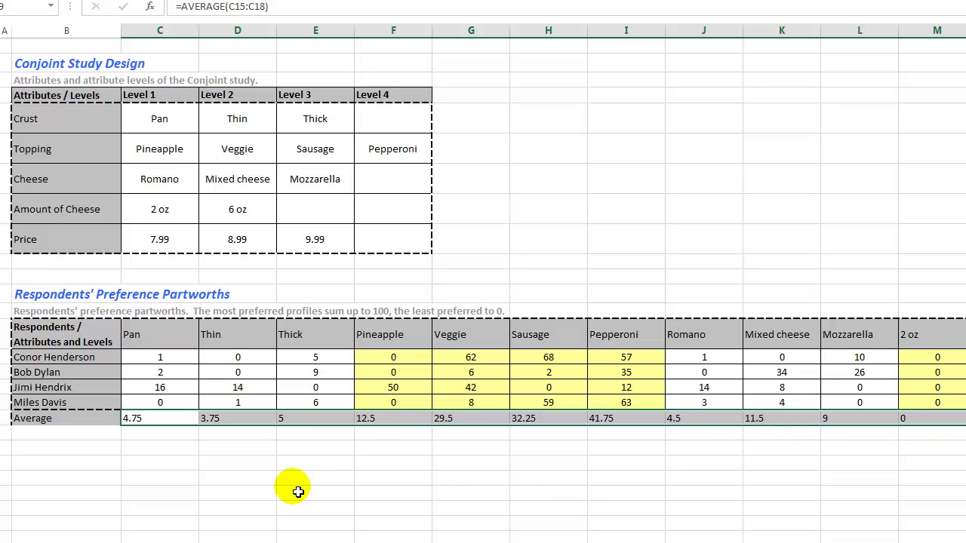
Examine the average Pan, Thin and Thick crust partworths and compare them with the individual respondents' crust partworths
left_click(162, 424)
left_click_drag(150, 418, 324, 426)
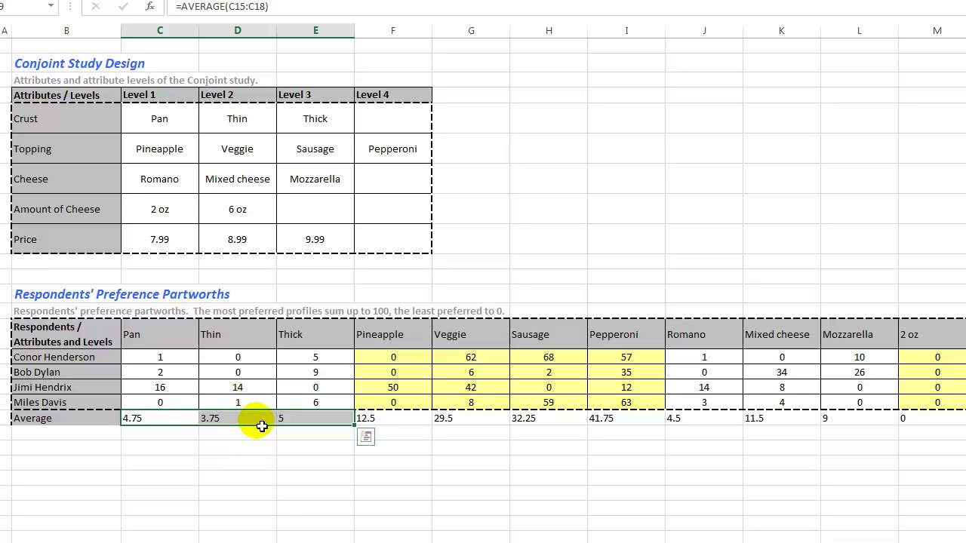
left_click(313, 425)
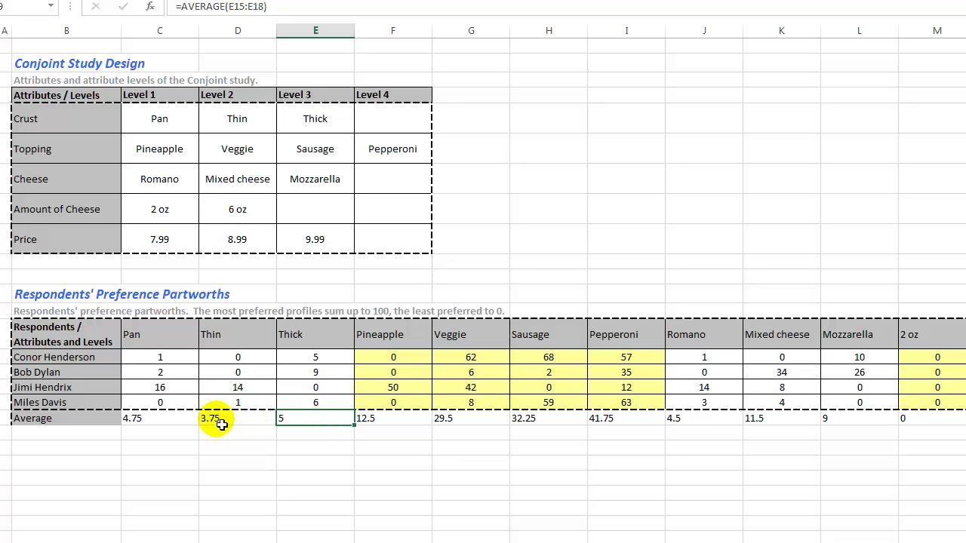
left_click_drag(68, 359, 86, 402)
left_click(160, 358)
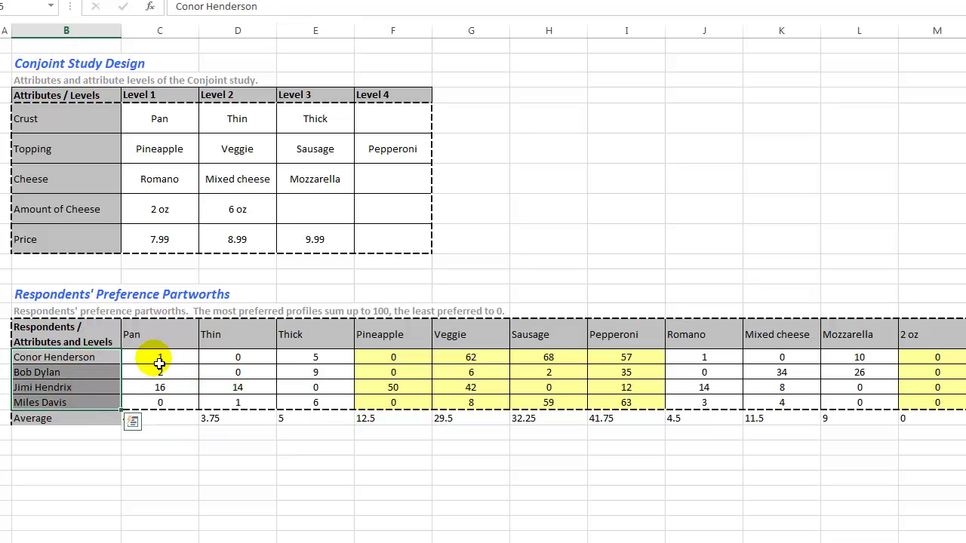
left_click(106, 389)
left_click(160, 389)
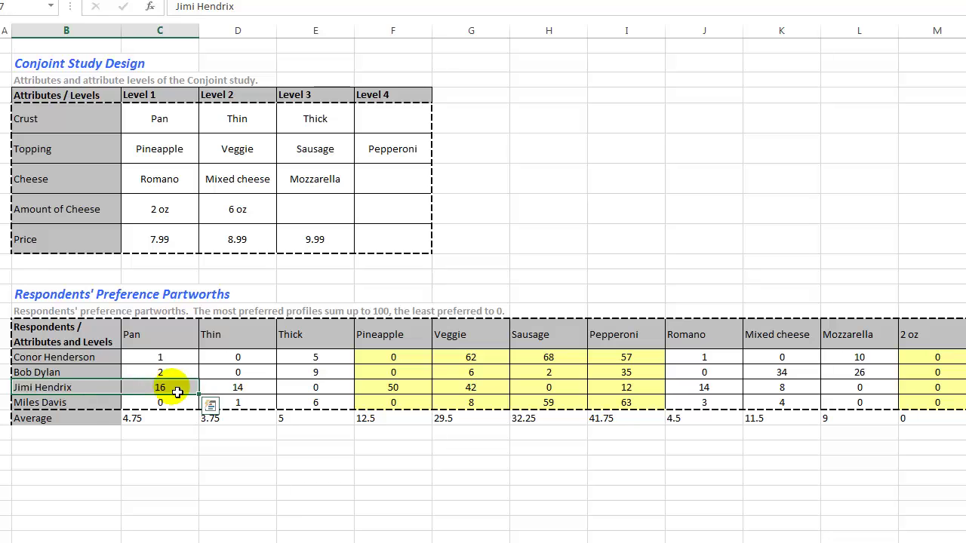
left_click_drag(160, 388, 254, 396)
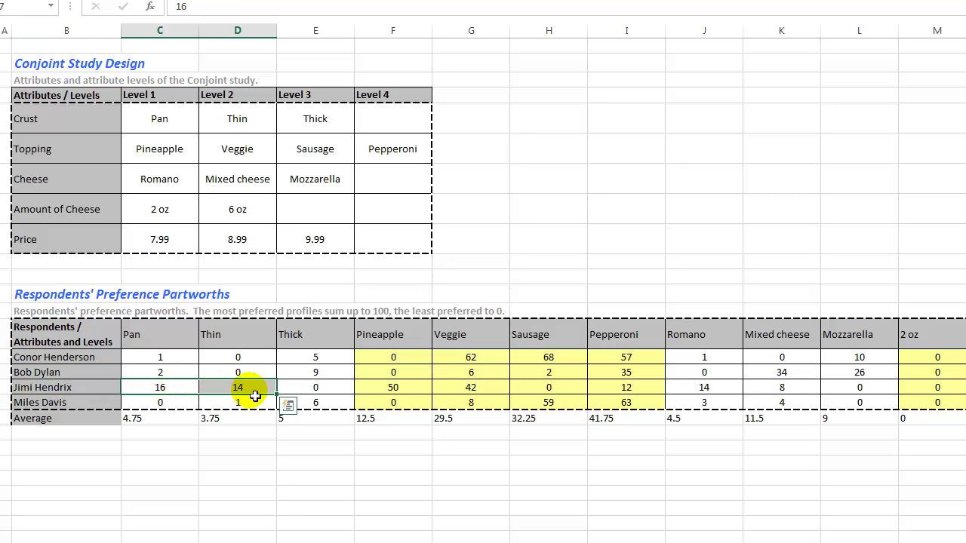
left_click(306, 390)
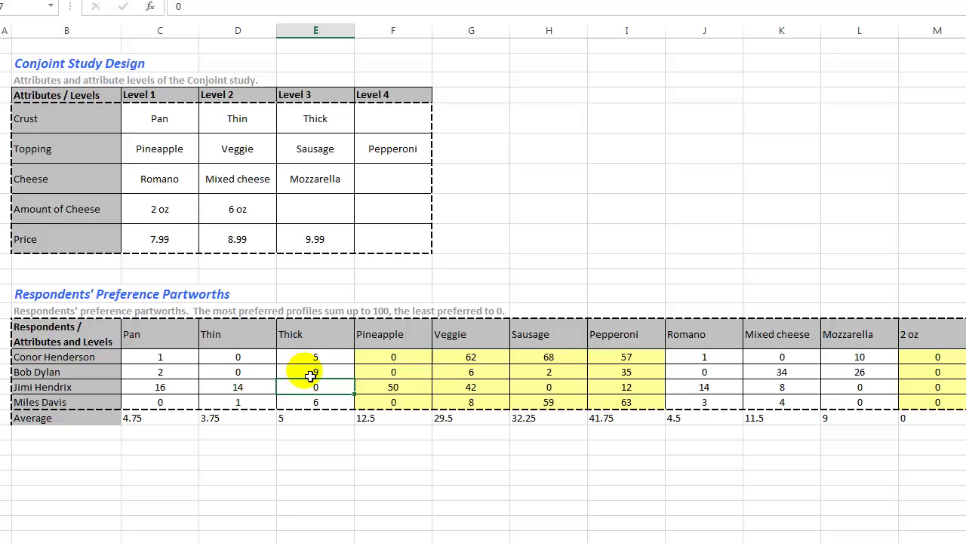
left_click(314, 374)
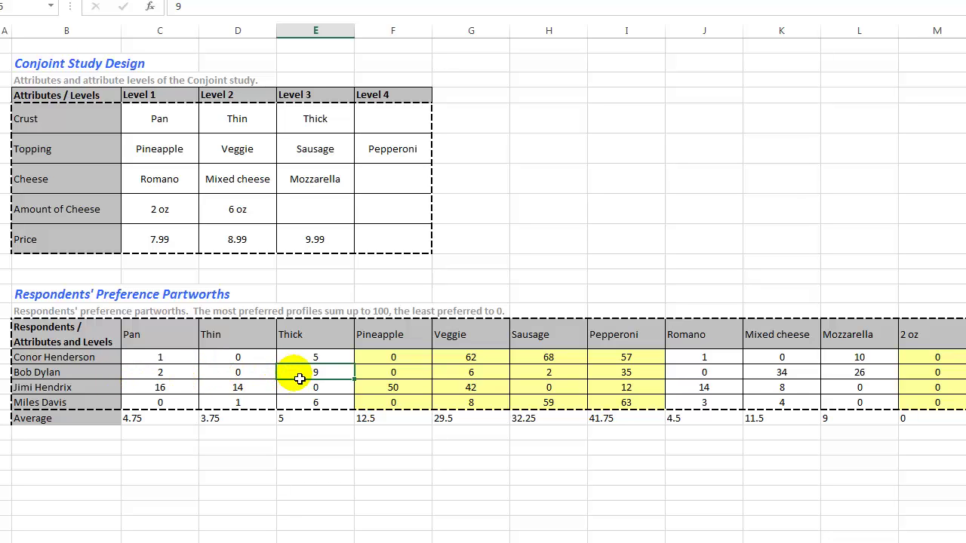
left_click(315, 360)
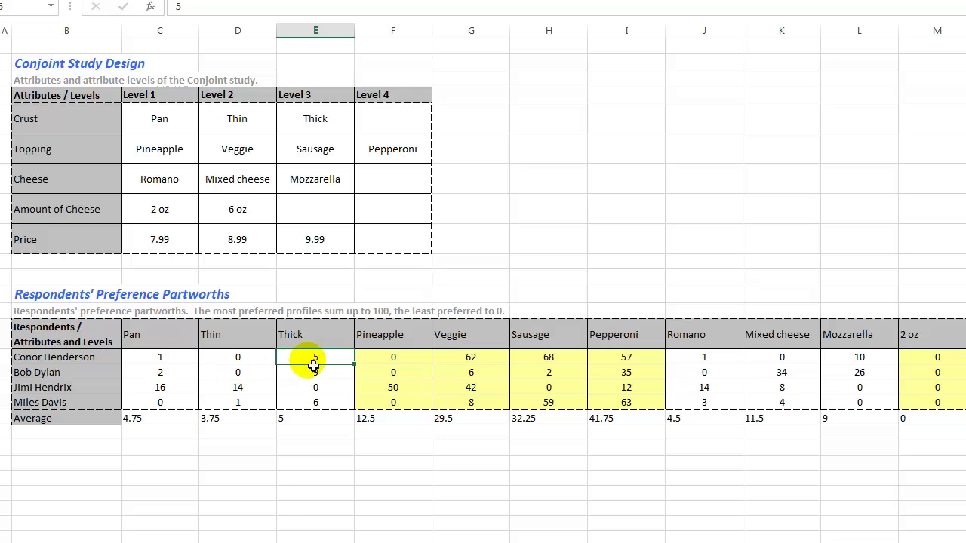
left_click_drag(166, 359, 311, 359)
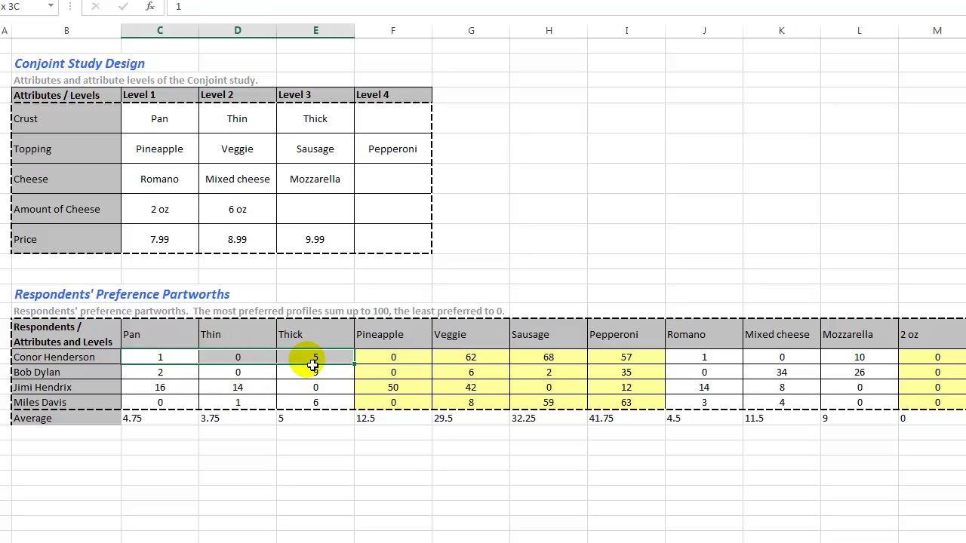
left_click(253, 359)
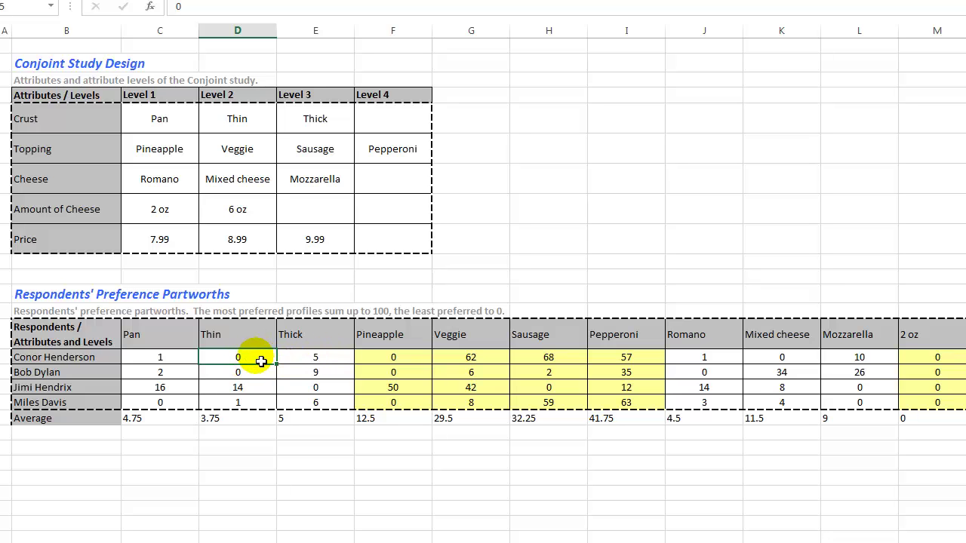
left_click(294, 360)
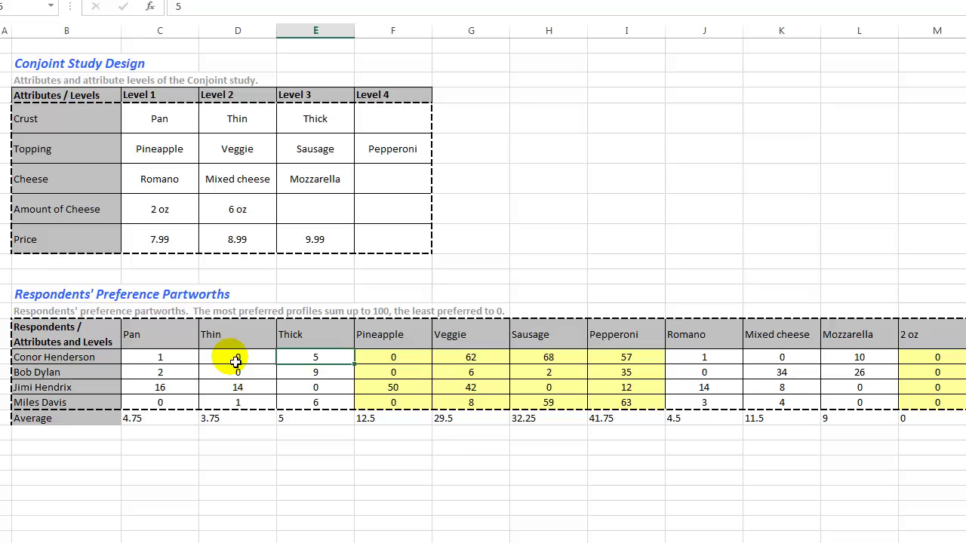
Compare the first respondent's crust partworths with the same respondent's Pineapple, Veggie, Sausage and Pepperoni topping partworths
left_click(375, 361)
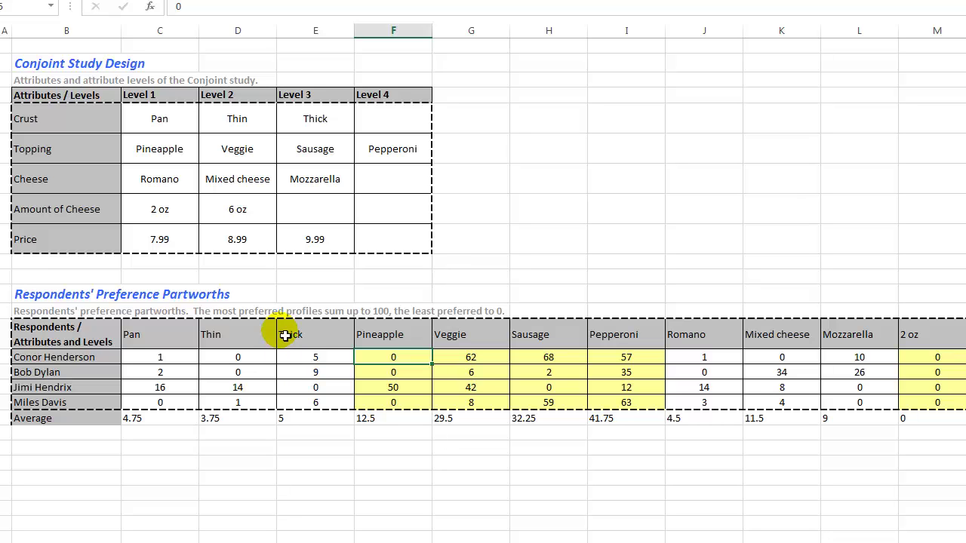
left_click_drag(162, 357, 319, 359)
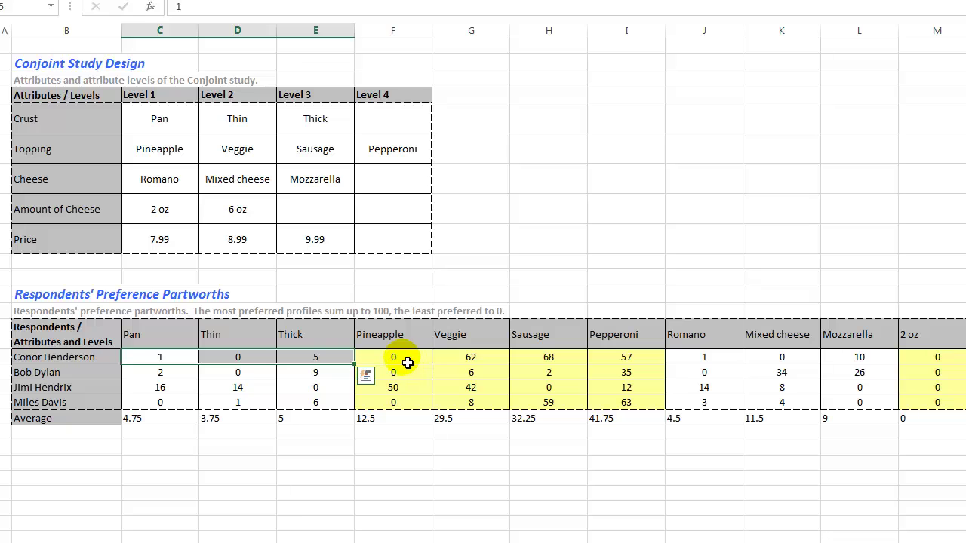
left_click_drag(407, 363, 640, 358)
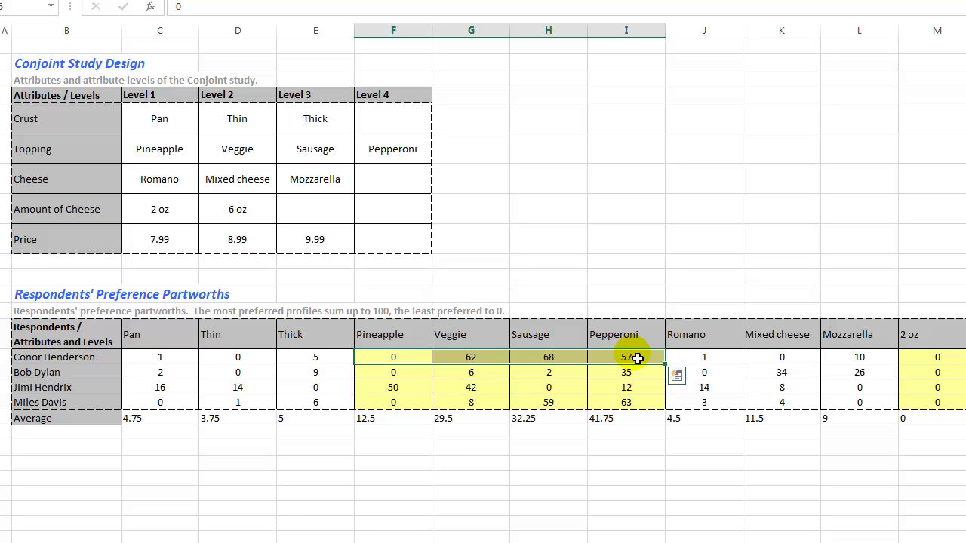
left_click_drag(181, 362, 306, 365)
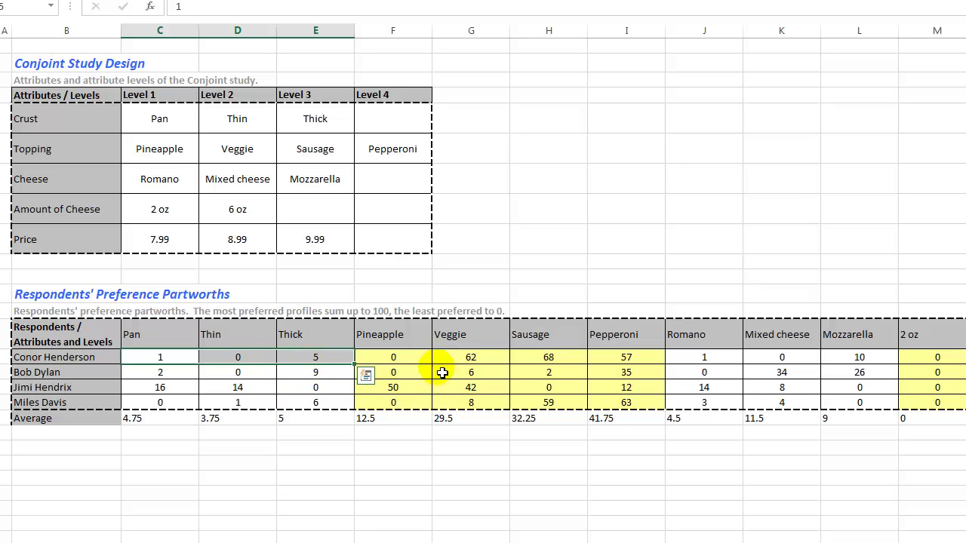
left_click(425, 358)
left_click_drag(412, 334, 617, 370)
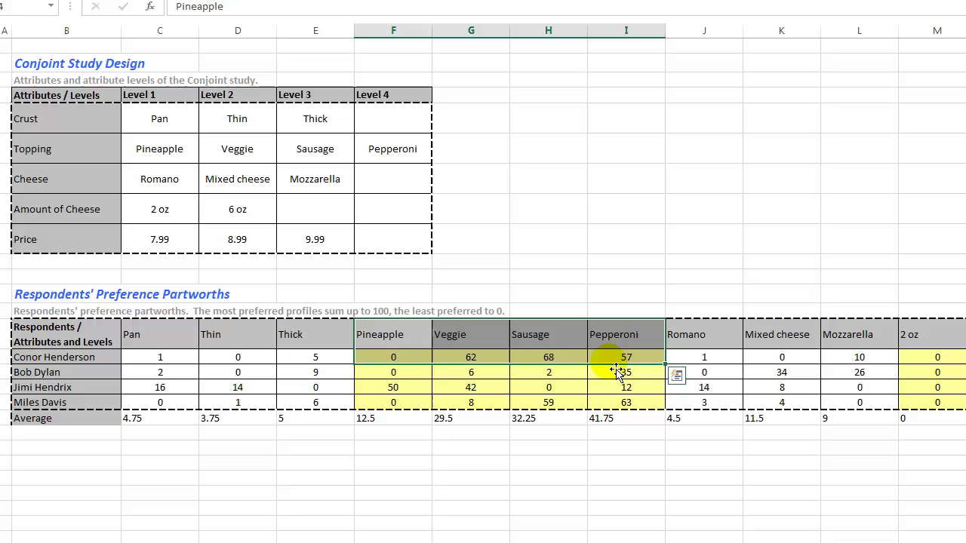
left_click(400, 359)
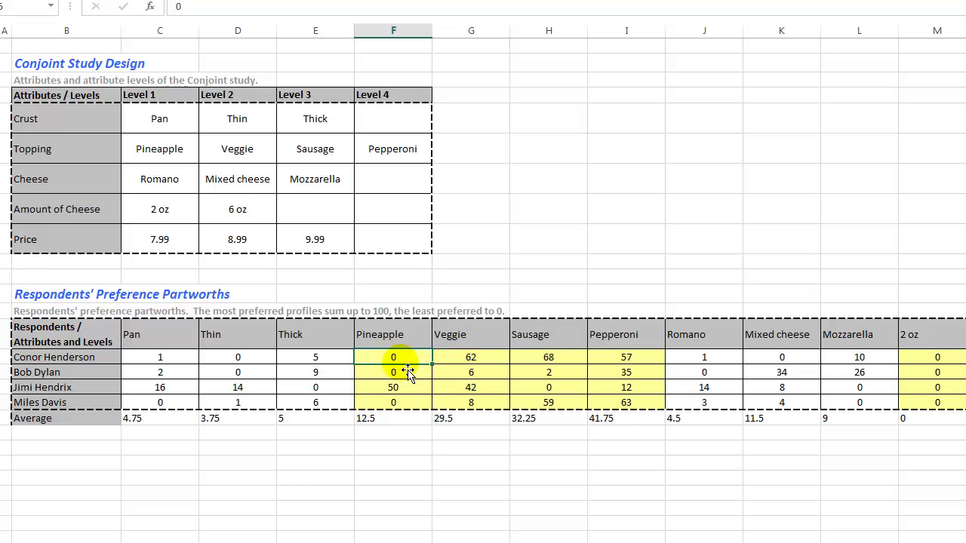
left_click(471, 361)
left_click(559, 359)
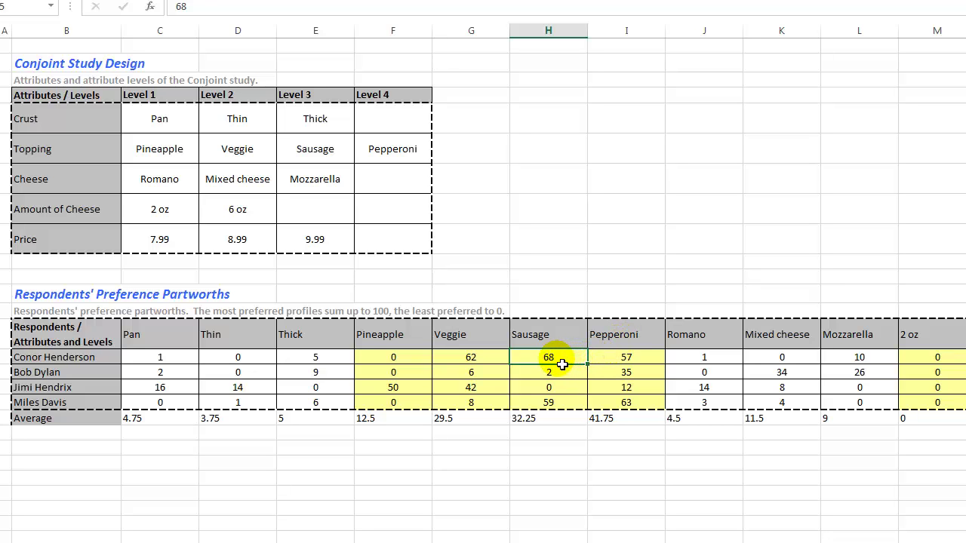
Examine the third respondent's topping partworths, comparing Pineapple and Veggie with Sausage and Pepperoni
left_click(393, 360)
left_click(394, 388)
left_click_drag(394, 391, 462, 392)
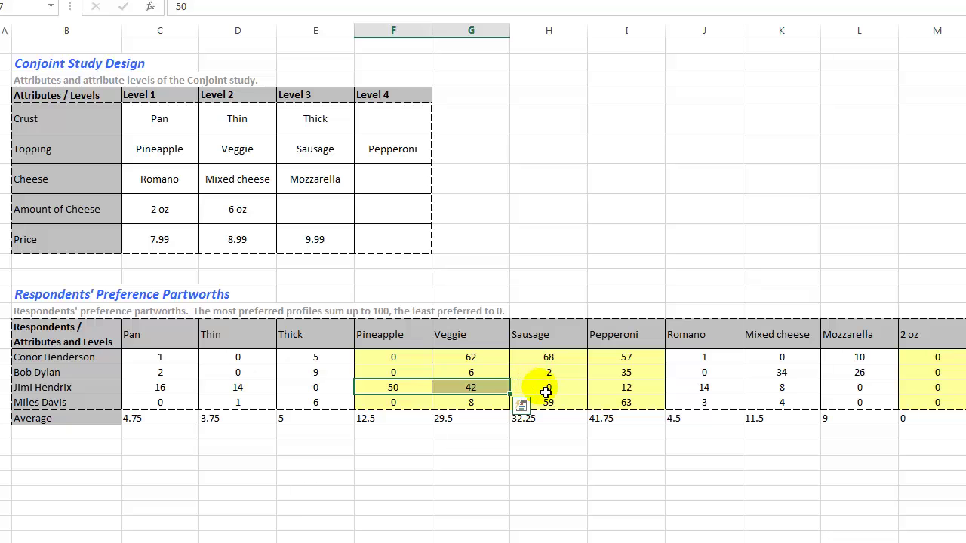
left_click_drag(547, 389, 626, 390)
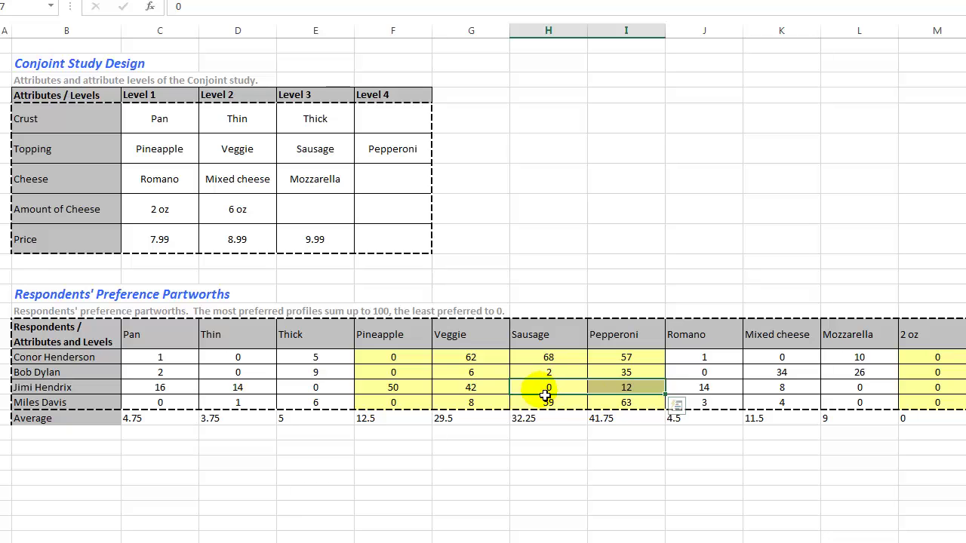
key("Tab")
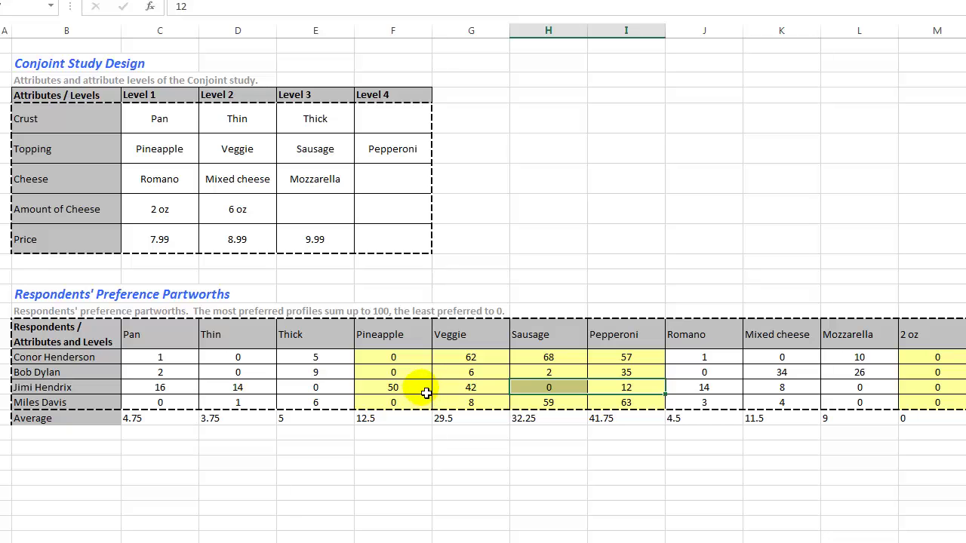
left_click(530, 388)
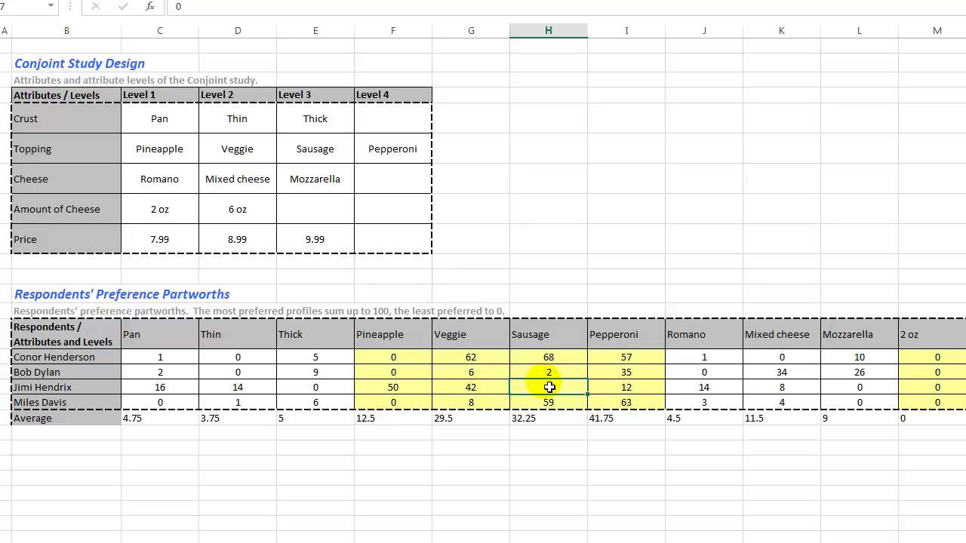
Review the cheese type columns, the respondents' 2 oz and 6 oz partworths, and the partworths for the 7.99, 8.99 and 9.99 prices
left_click(706, 357)
left_click_drag(701, 334, 888, 330)
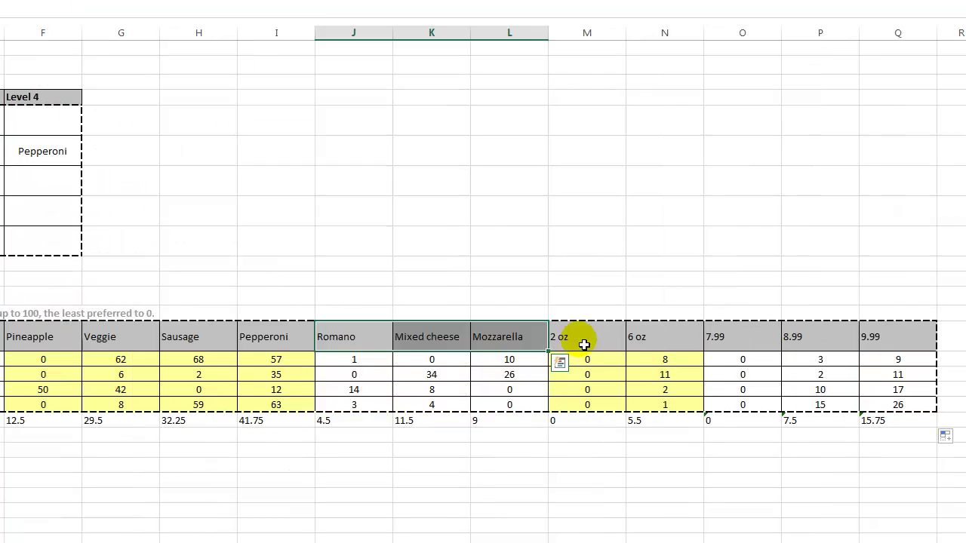
left_click_drag(930, 336, 965, 408)
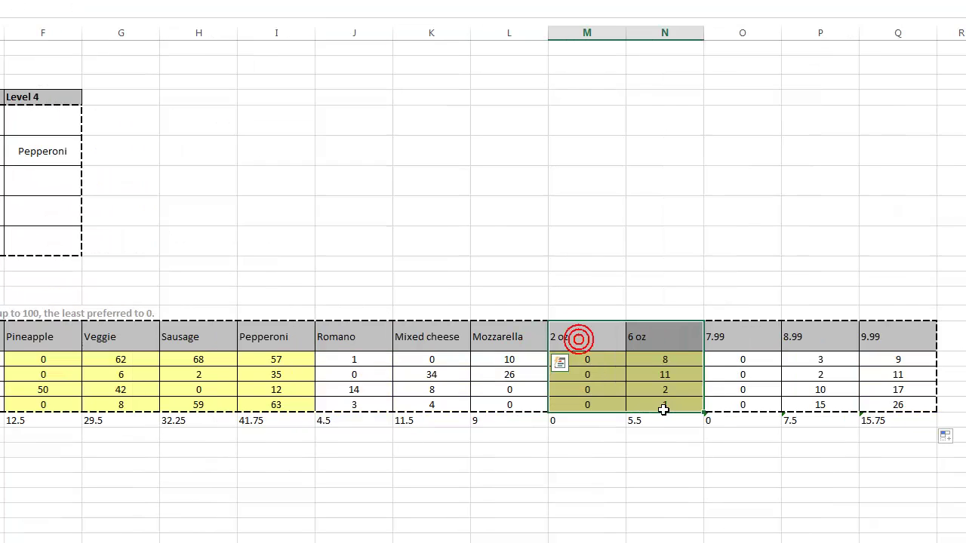
left_click(644, 365)
left_click_drag(650, 373, 657, 417)
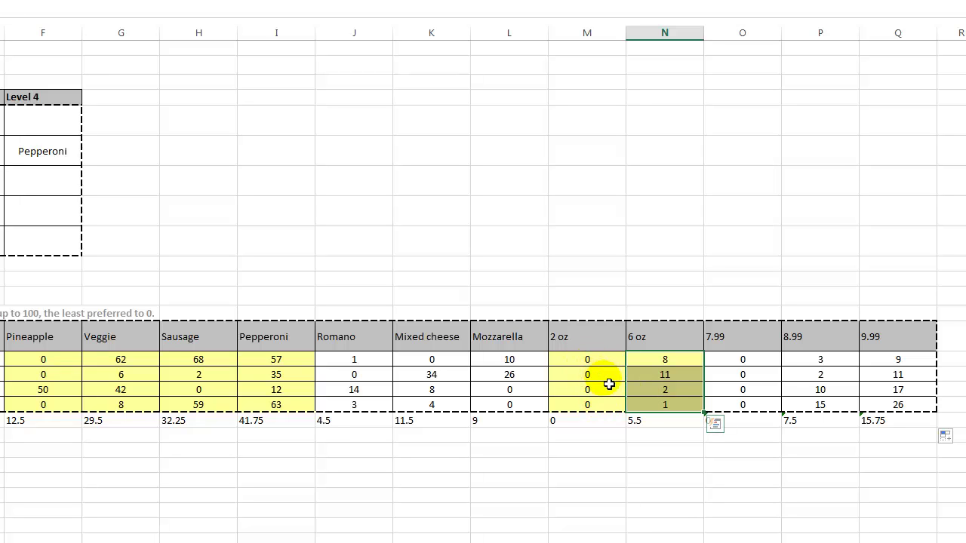
left_click_drag(596, 379, 668, 377)
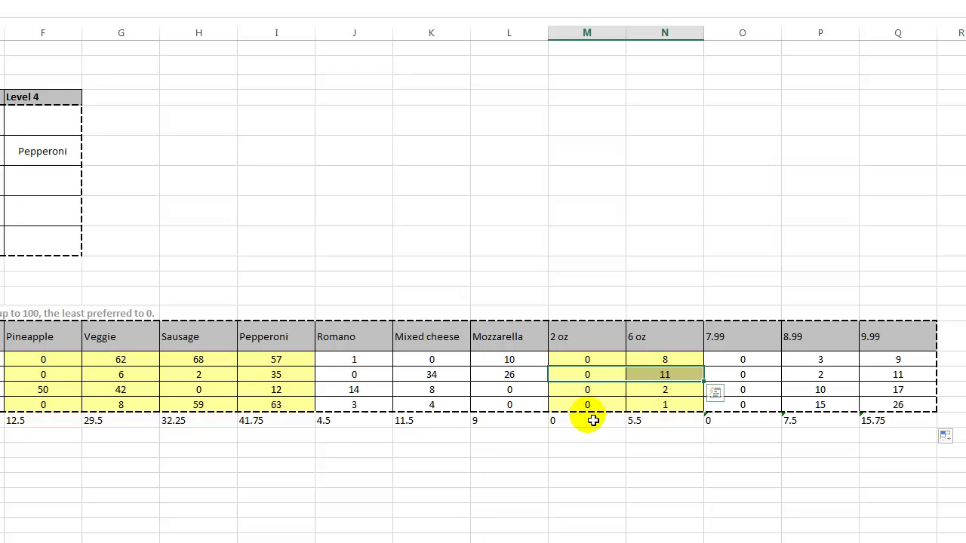
left_click_drag(587, 408, 638, 405)
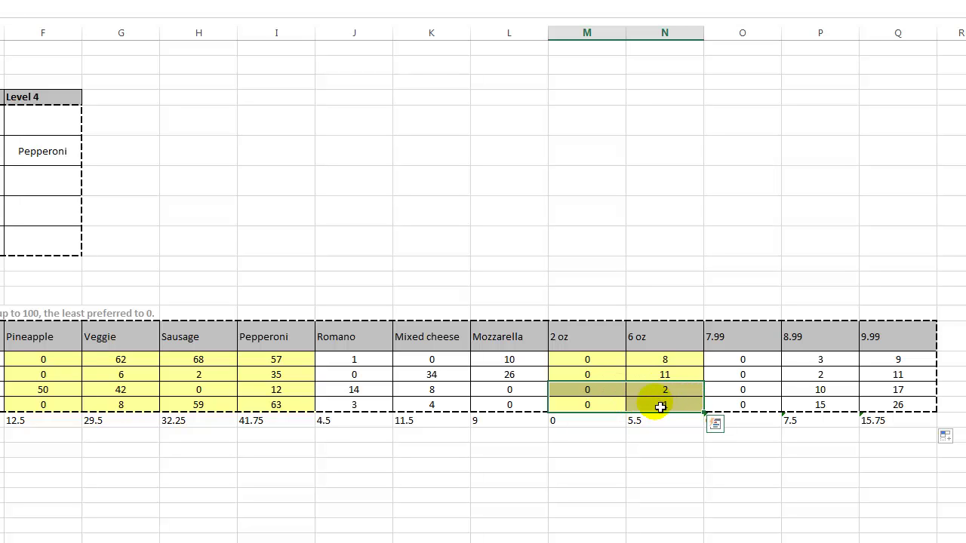
left_click(737, 345)
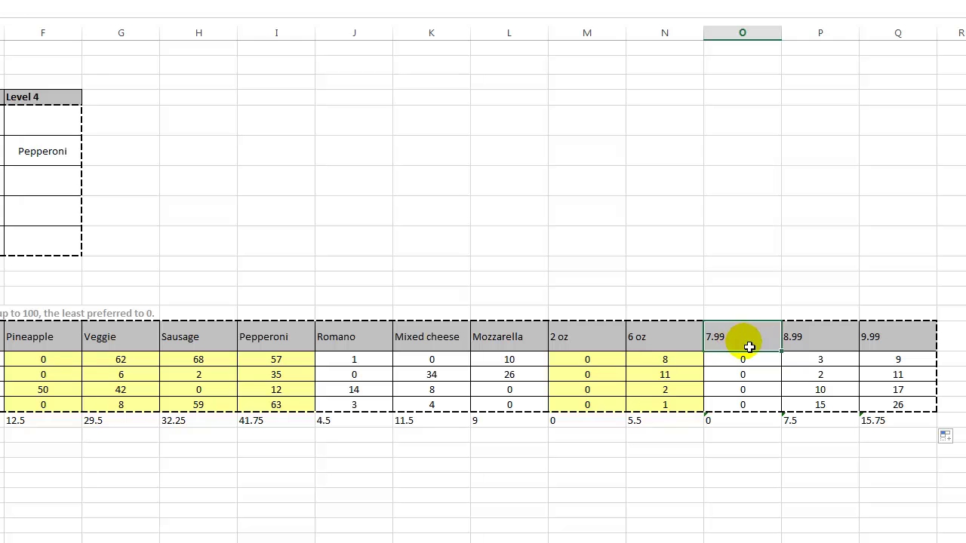
left_click_drag(753, 339, 911, 405)
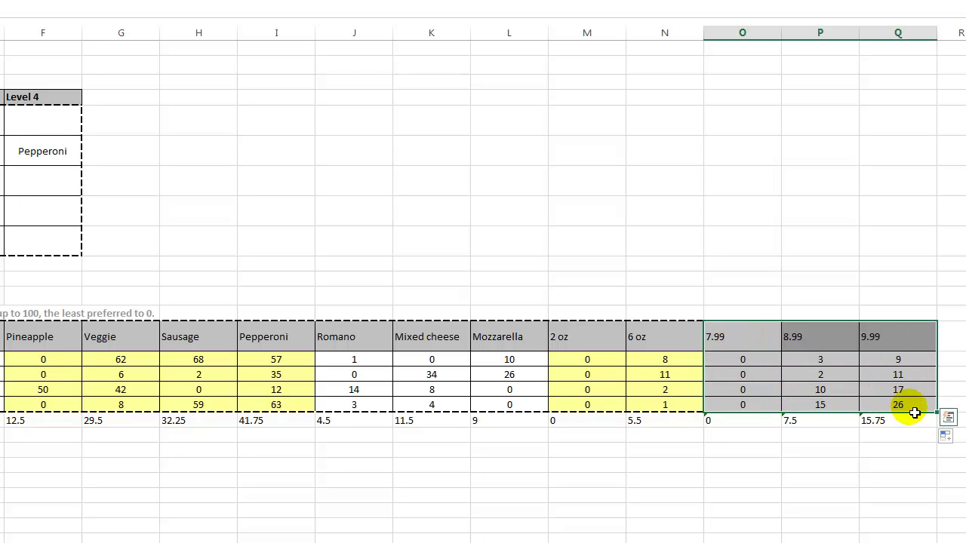
left_click(890, 363)
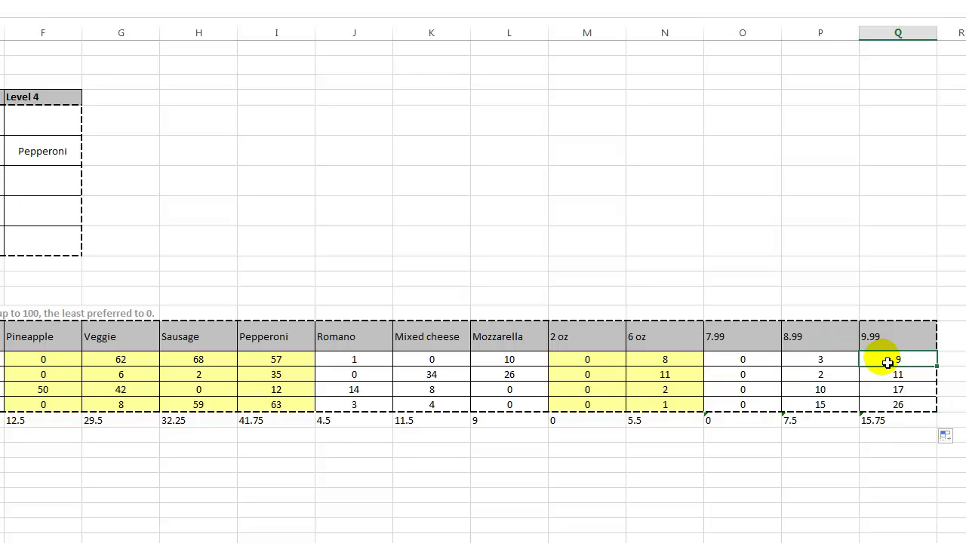
left_click_drag(853, 361, 904, 405)
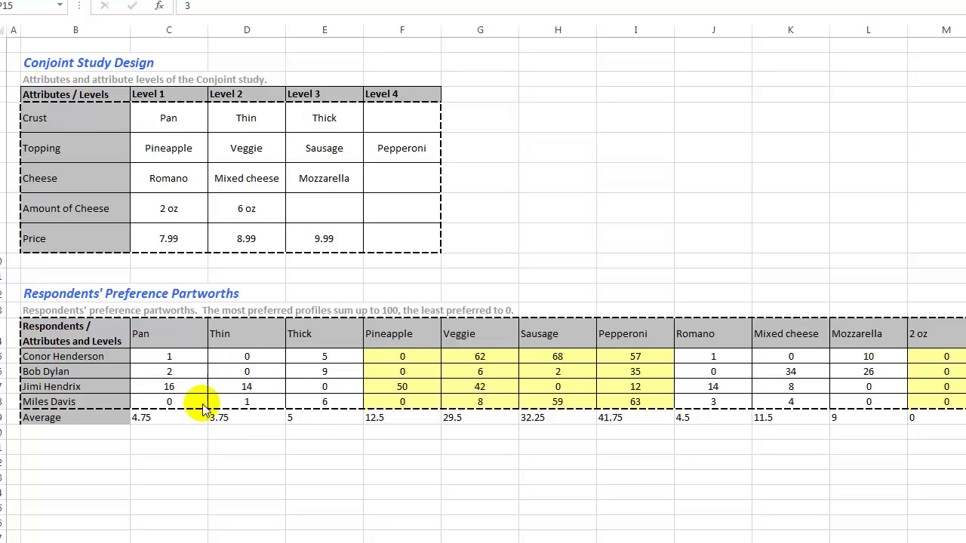
Try setting up a hierarchical cluster segmentation of the respondents' partworths table with 3 clusters, and discard the setup
left_click_drag(68, 336, 965, 402)
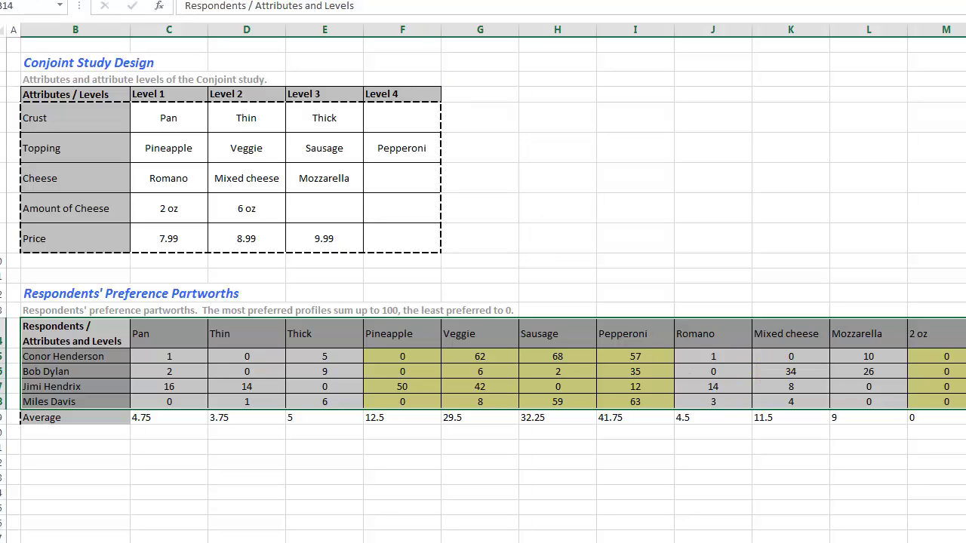
left_click(11, 0)
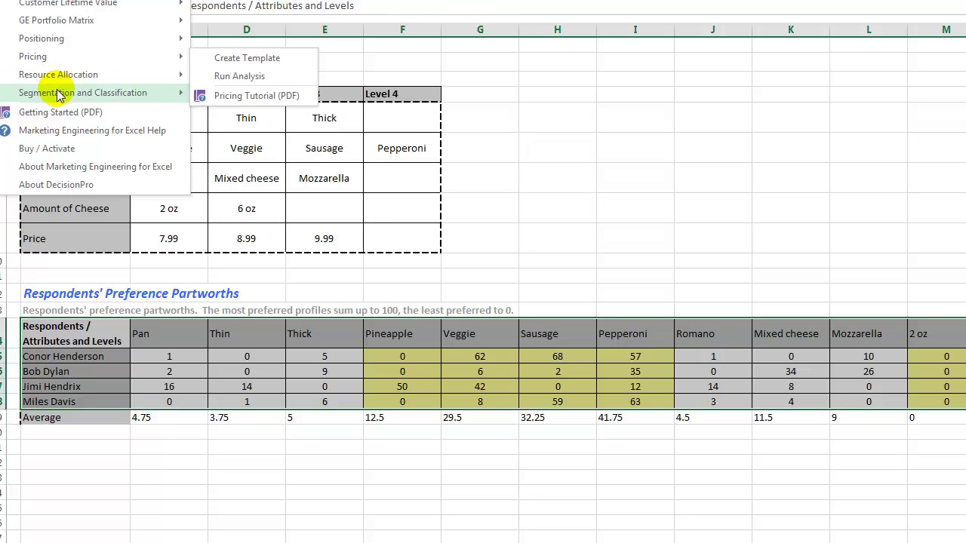
mouse_move(58, 94)
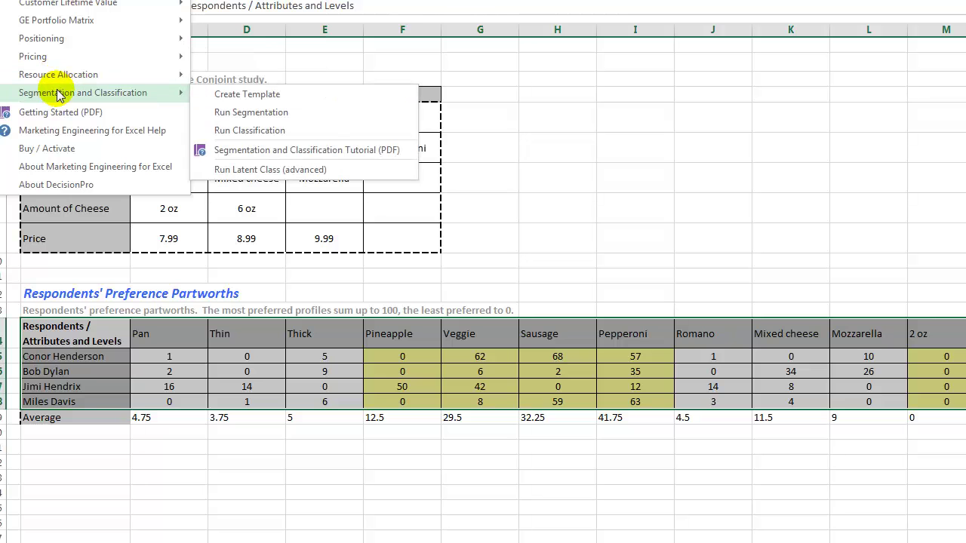
left_click(224, 118)
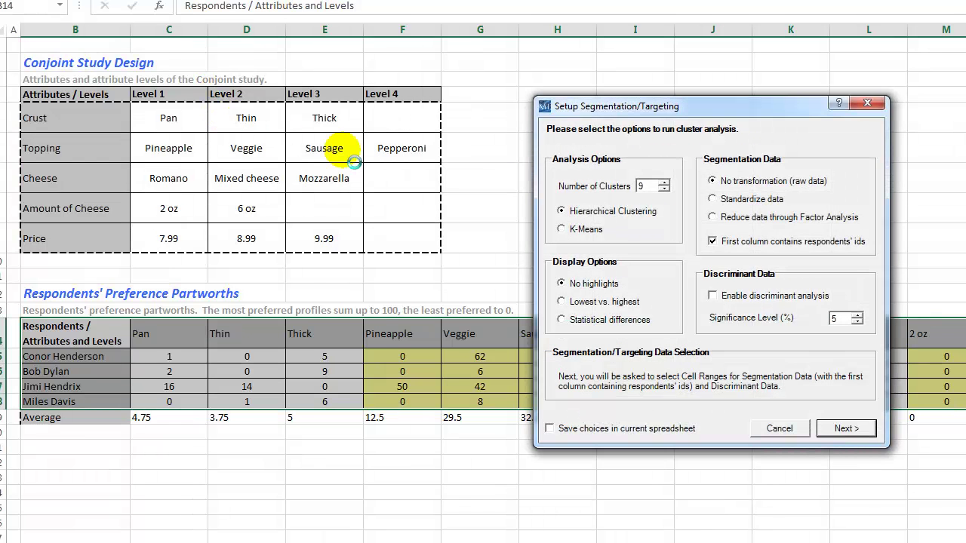
left_click_drag(613, 112, 406, 87)
left_click(456, 166)
left_click(456, 166)
left_click(456, 166)
left_click(456, 166)
left_click(456, 166)
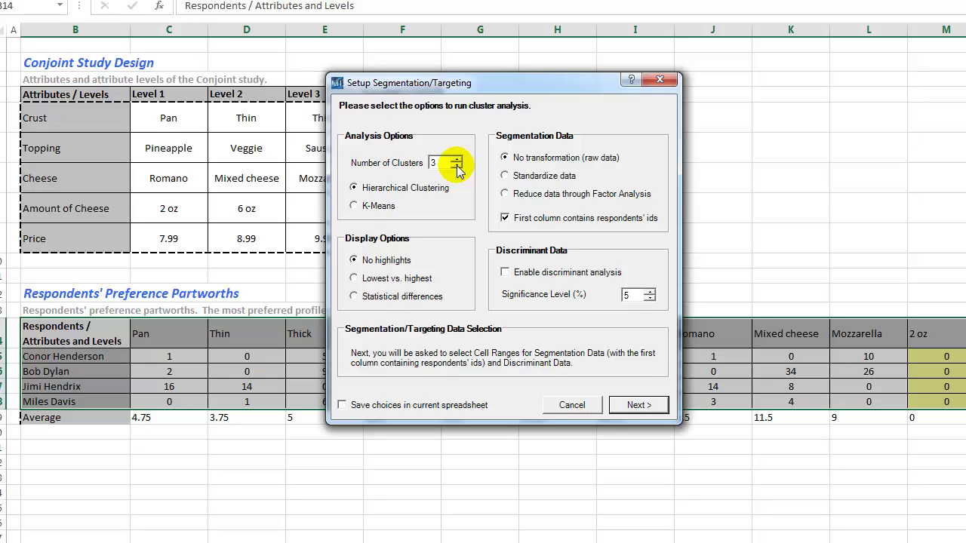
left_click(457, 166)
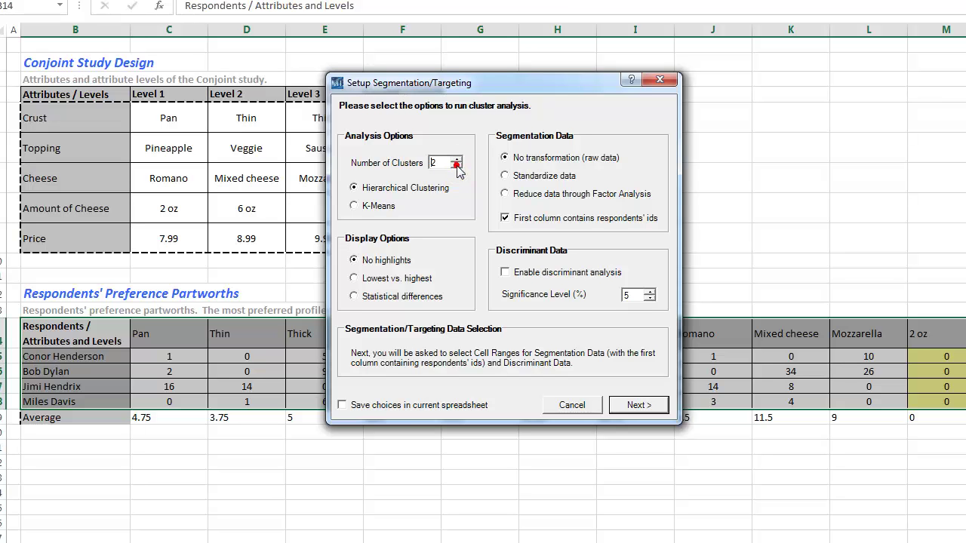
left_click(456, 159)
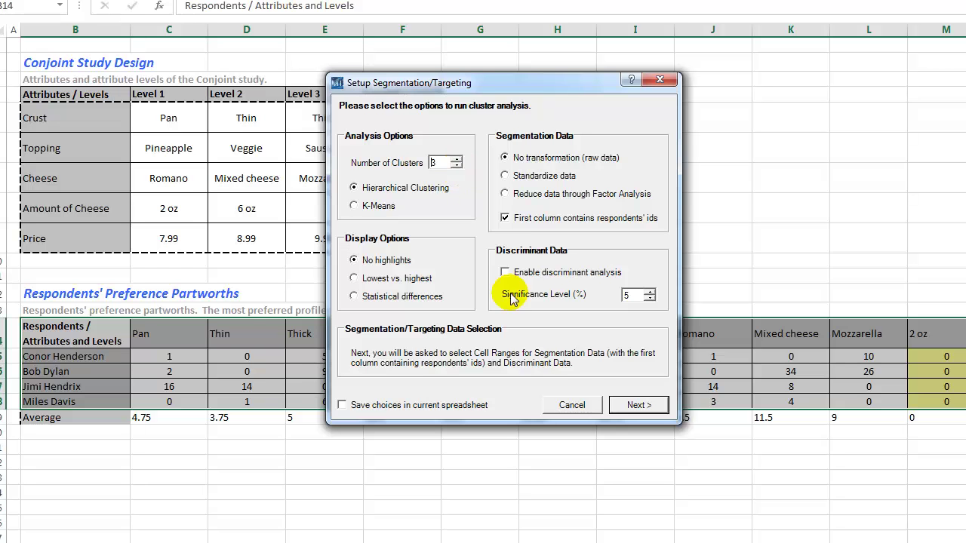
left_click(573, 404)
Review the four respondents' crust and topping partworths
left_click(353, 451)
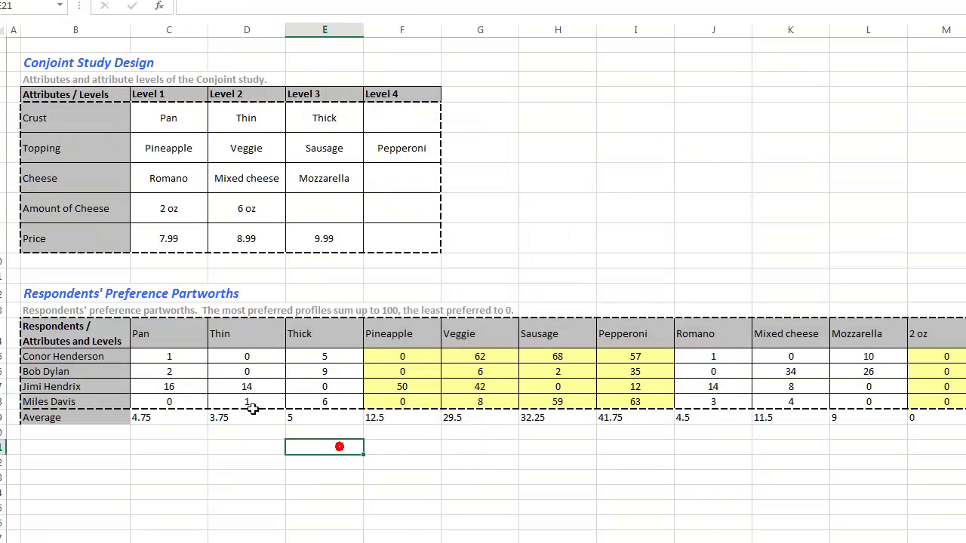
left_click_drag(76, 358, 642, 405)
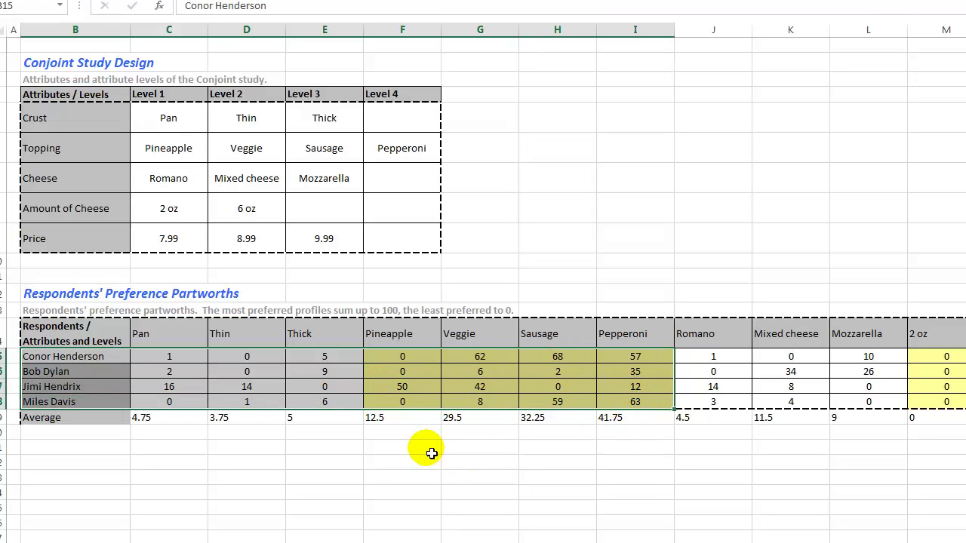
left_click(432, 453)
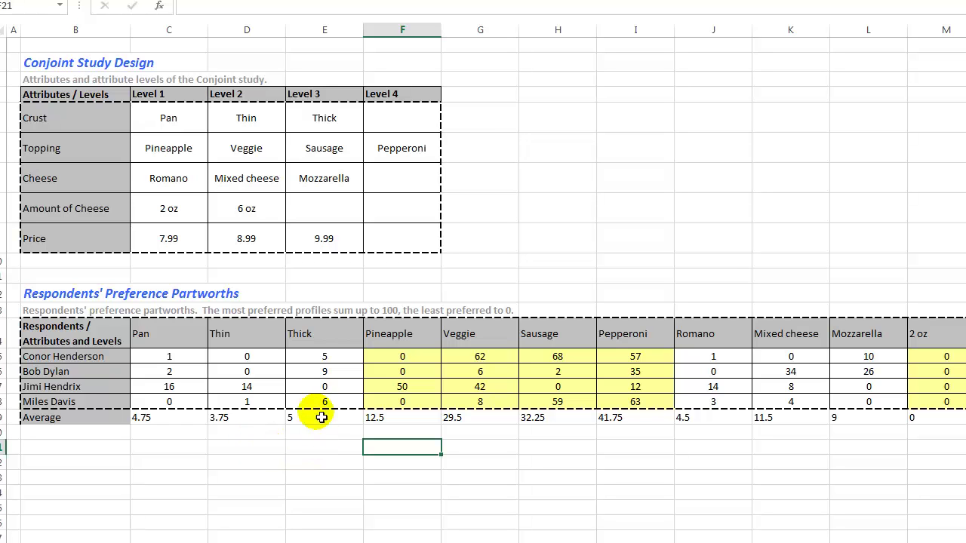
Mark the first respondent's highest crust partworth, the one for Thick, in light blue text
left_click_drag(323, 332, 186, 345)
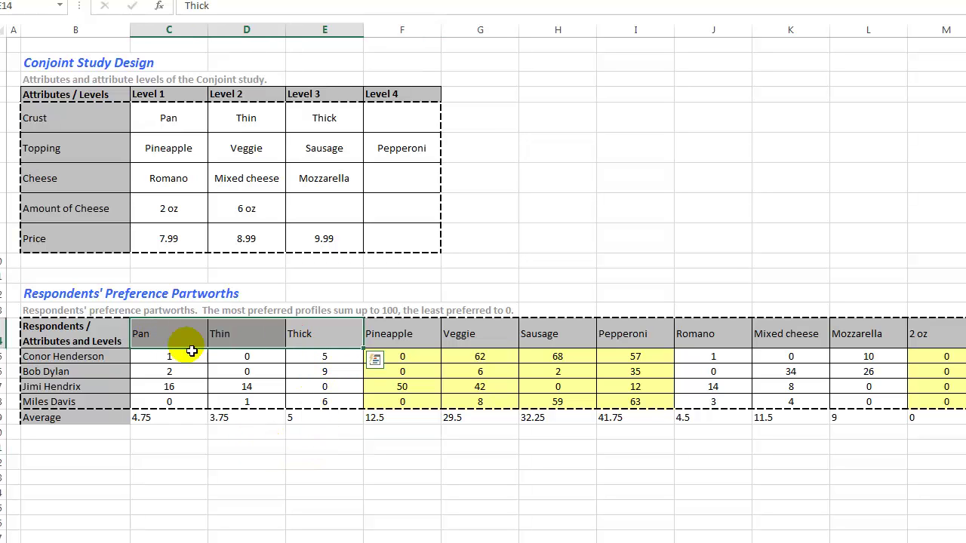
left_click(317, 358)
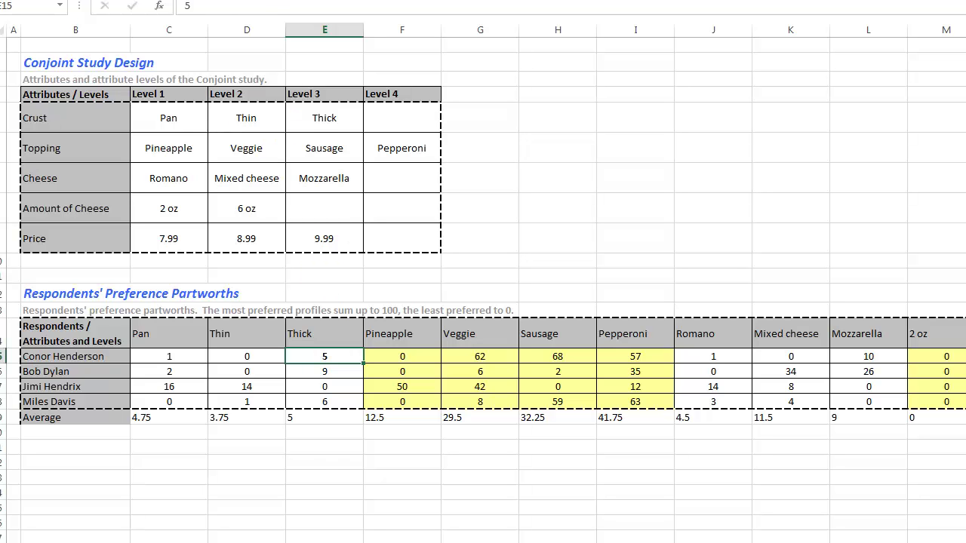
left_click(257, 0)
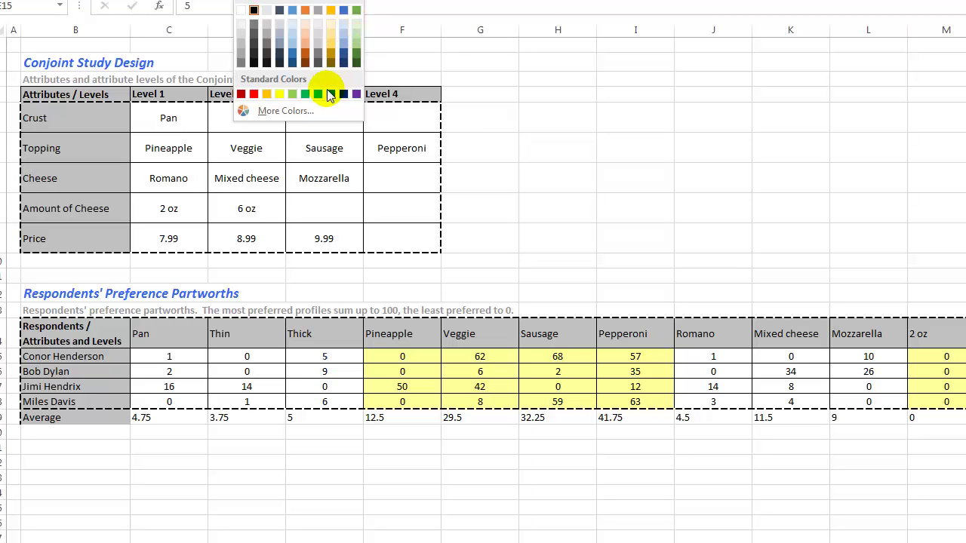
key("Escape")
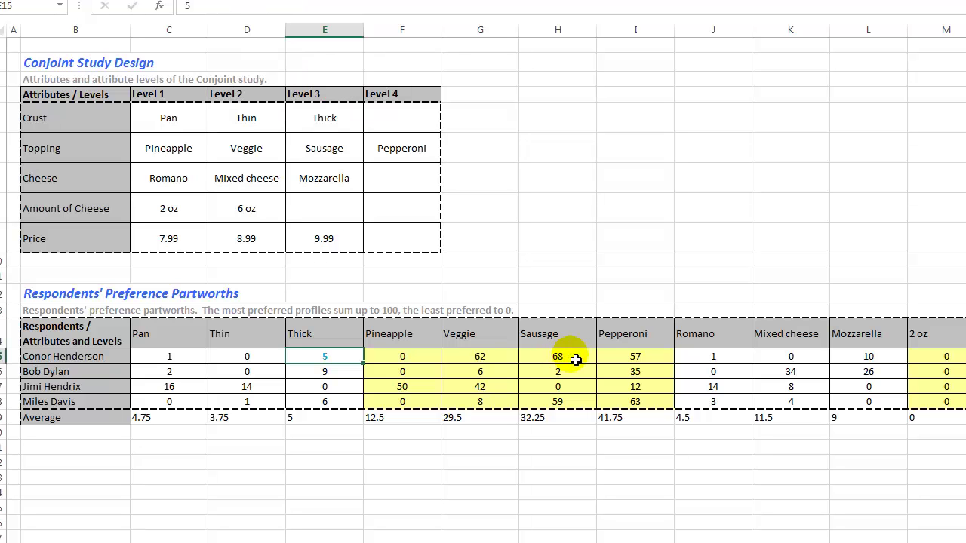
Mark the first respondent's Sausage, Mozzarella, 6 oz and 9.99 partworths in bold light blue text
left_click(409, 338)
left_click_drag(409, 337, 619, 370)
left_click(557, 357)
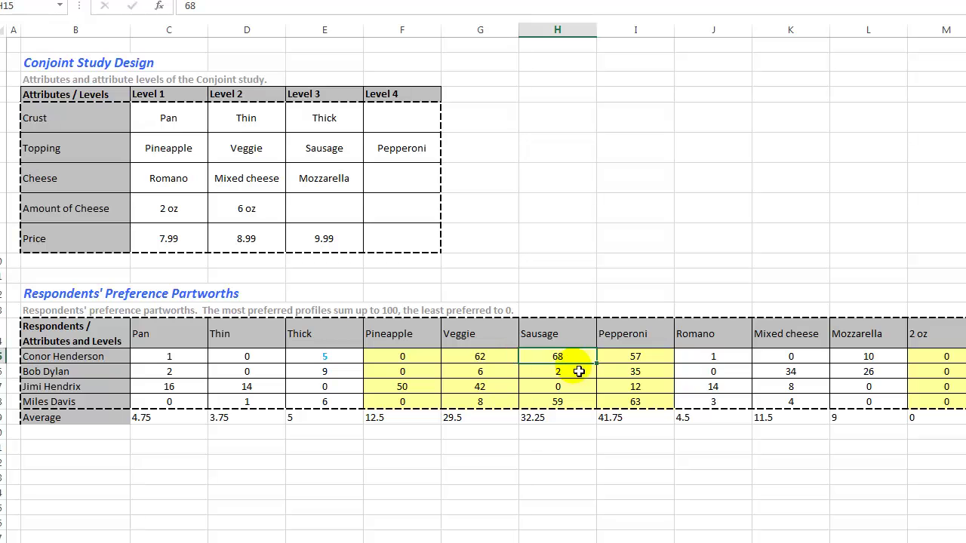
left_click(868, 360, "ctrl")
left_click(965, 356, "ctrl")
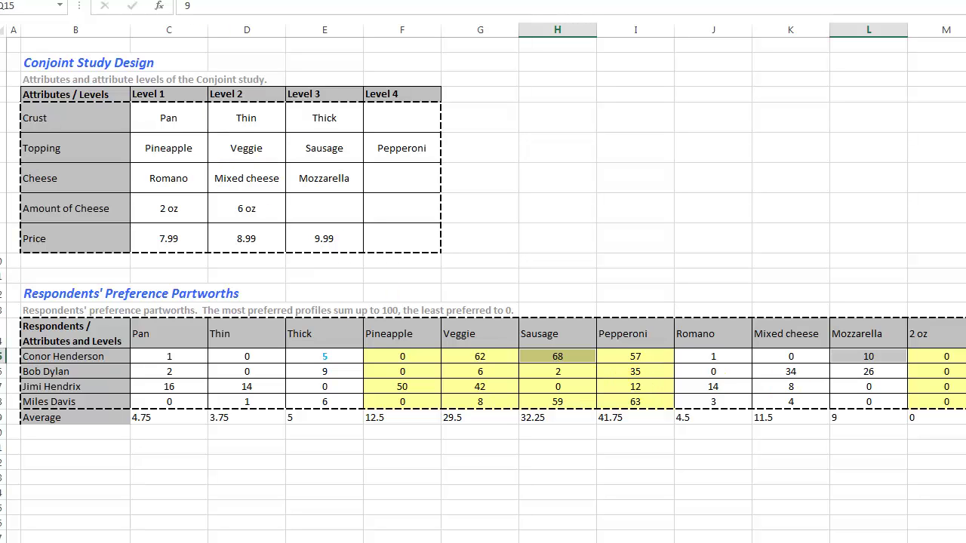
left_click(936, 537)
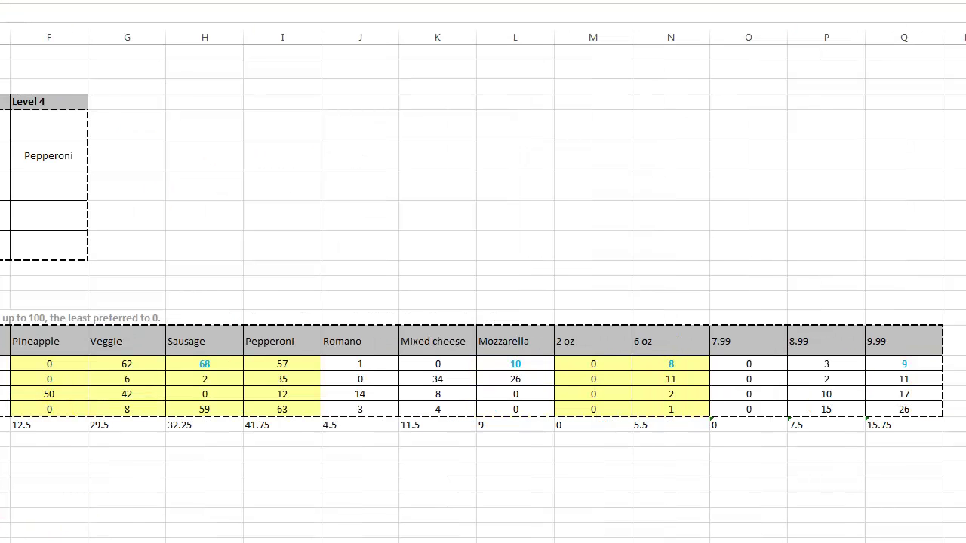
Sum the first respondent's highlighted partworths below the Pepperoni column in I22 with the formula =E15+H15+L15+N15+Q15
left_click(14, 366)
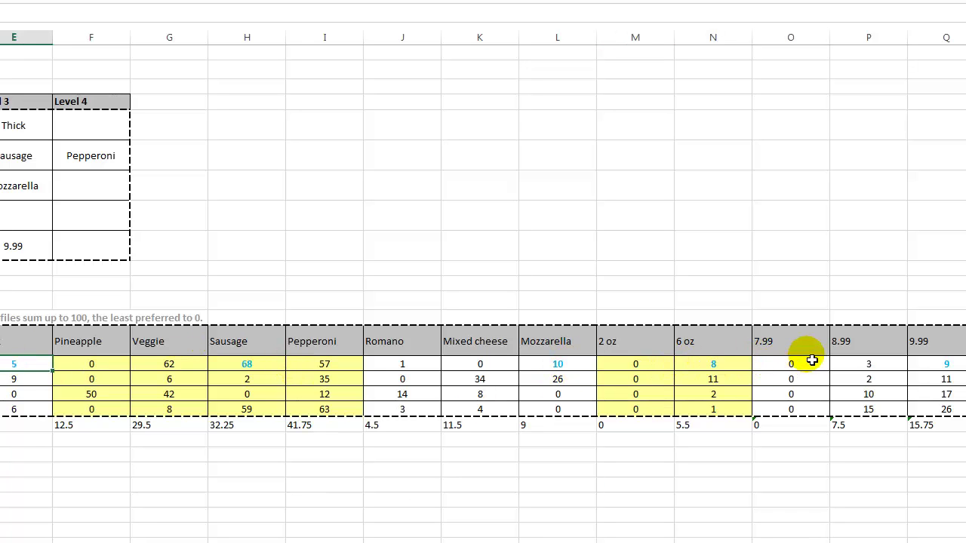
left_click(302, 470)
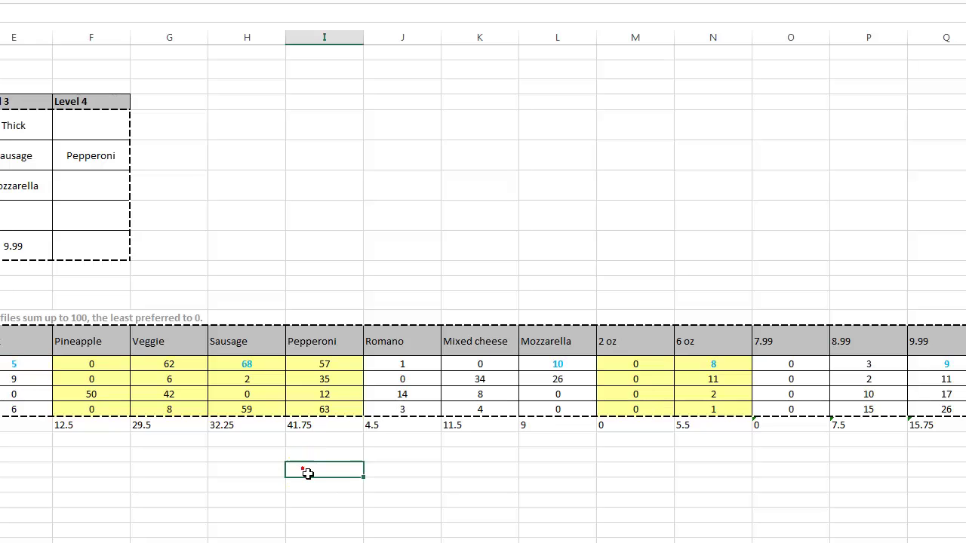
type("=")
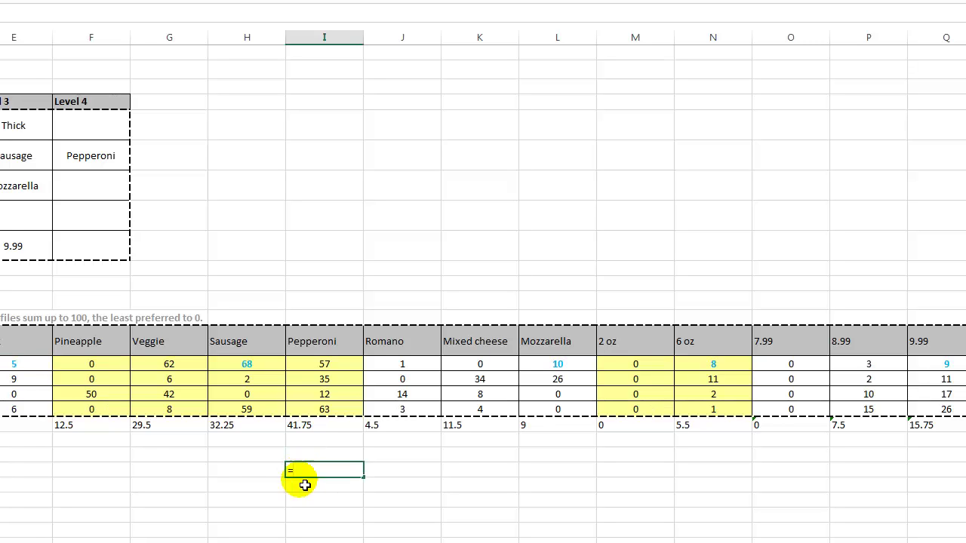
left_click(37, 365)
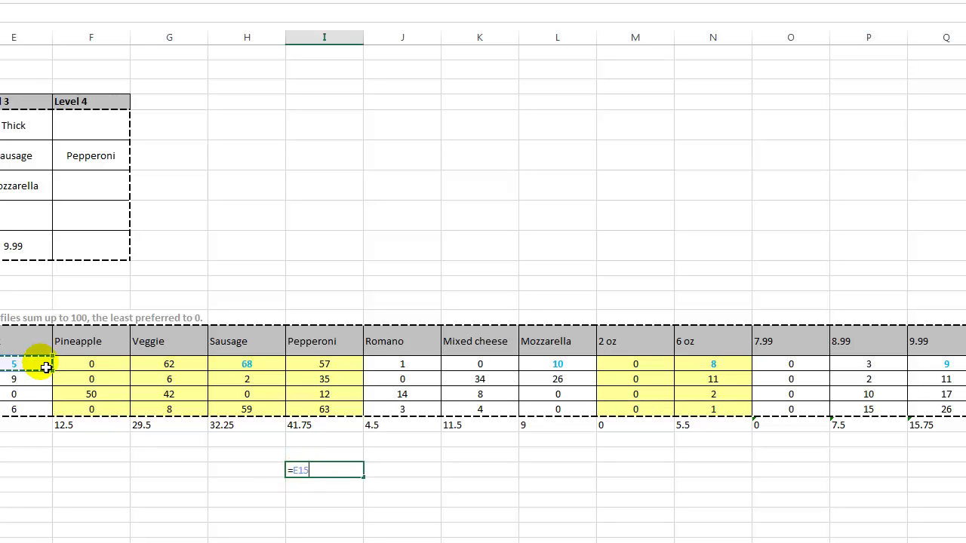
type("+")
left_click(236, 367)
type("+")
left_click(572, 370)
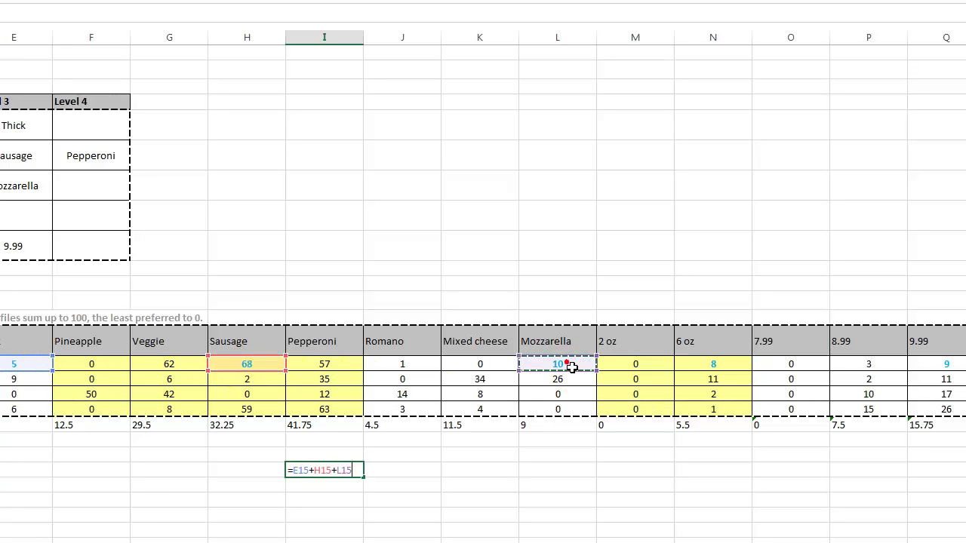
type("+")
left_click(716, 368)
type("+")
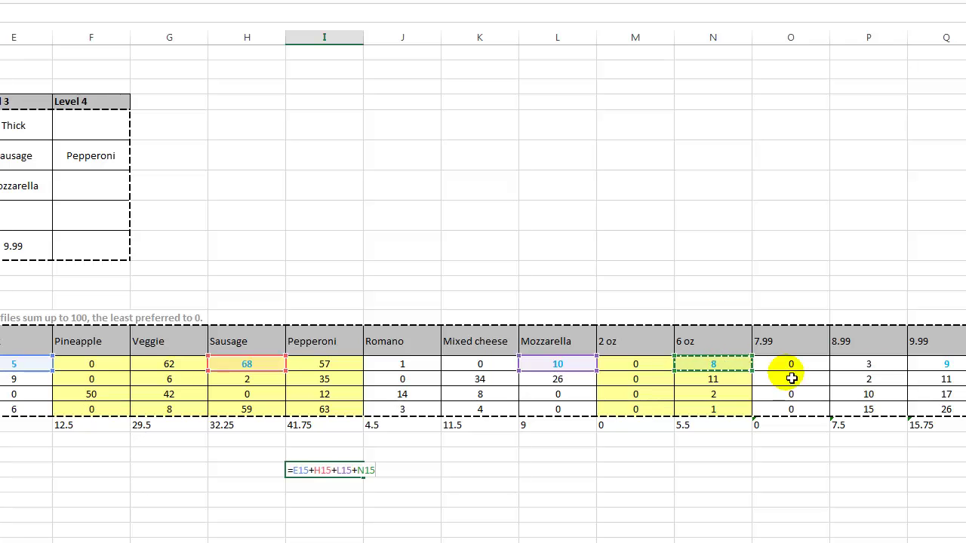
left_click(940, 367)
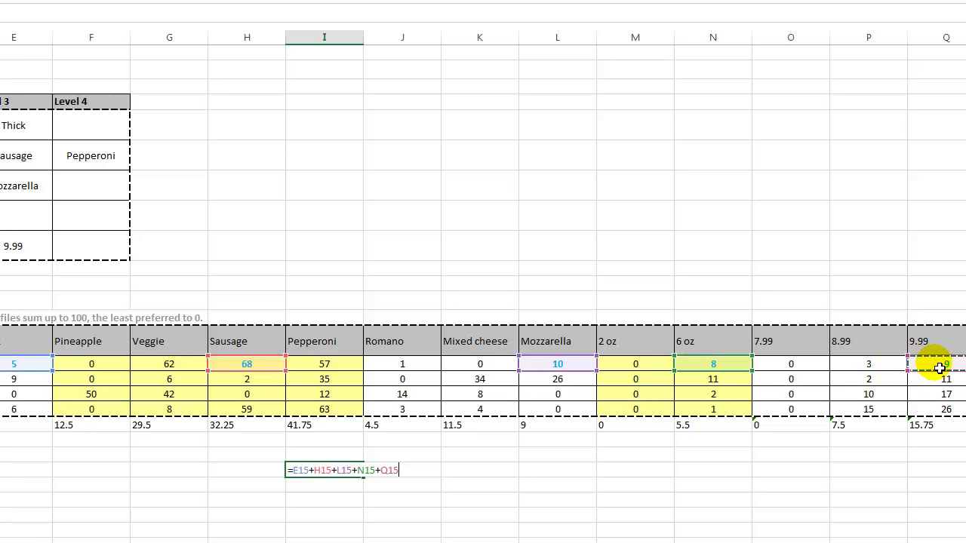
key("Return")
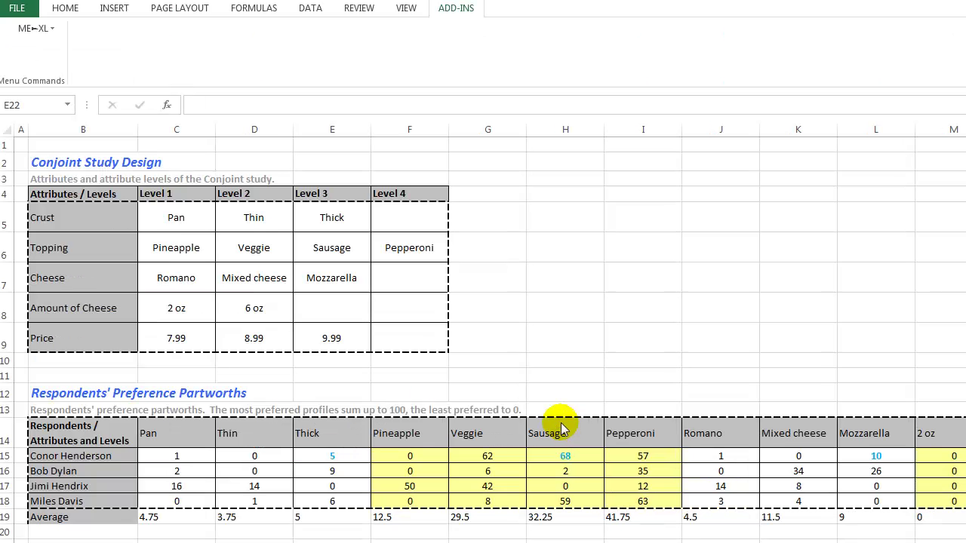
Review the Respondents' Preference Partworths table and its row of average partworths across all attribute levels
left_click_drag(46, 394, 235, 400)
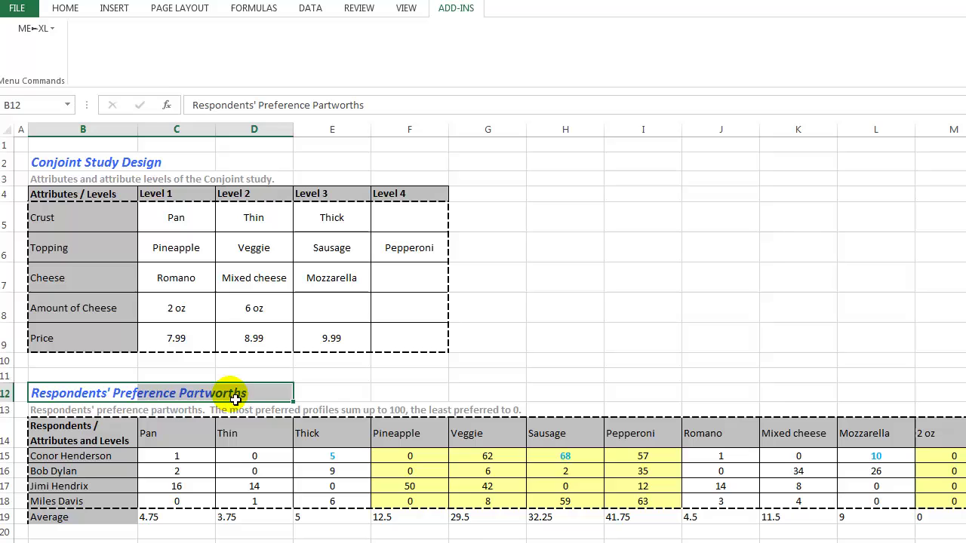
left_click(95, 423)
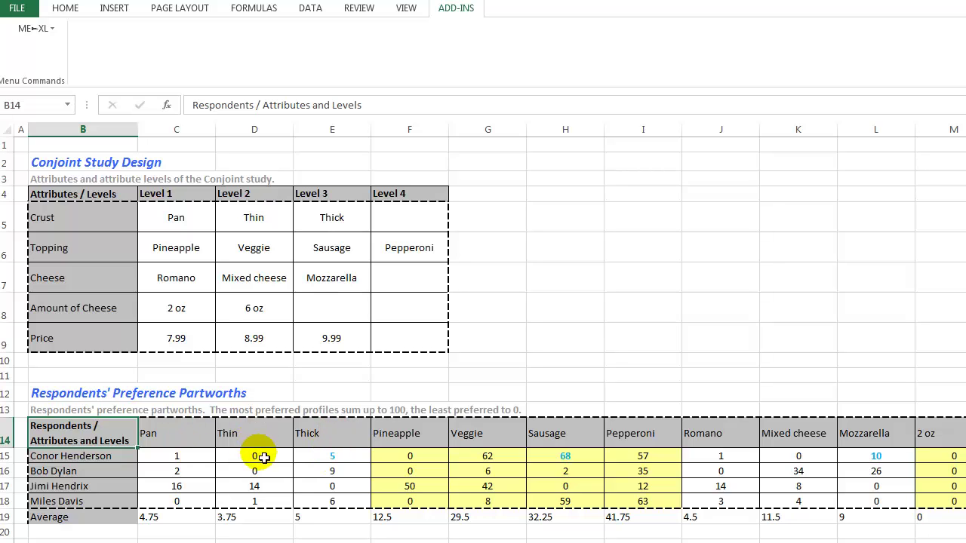
left_click(85, 518)
left_click_drag(174, 523, 965, 518)
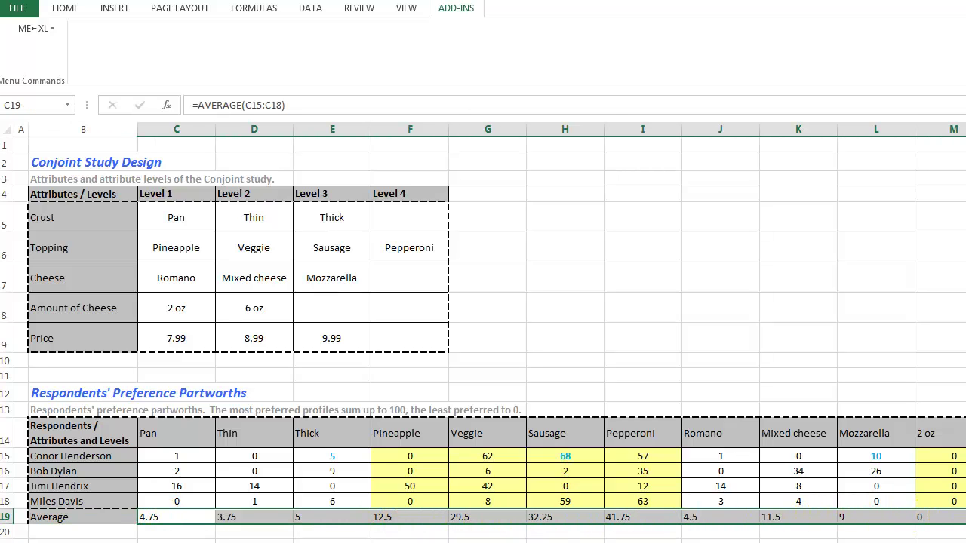
left_click(80, 519)
left_click(83, 536)
left_click(83, 536)
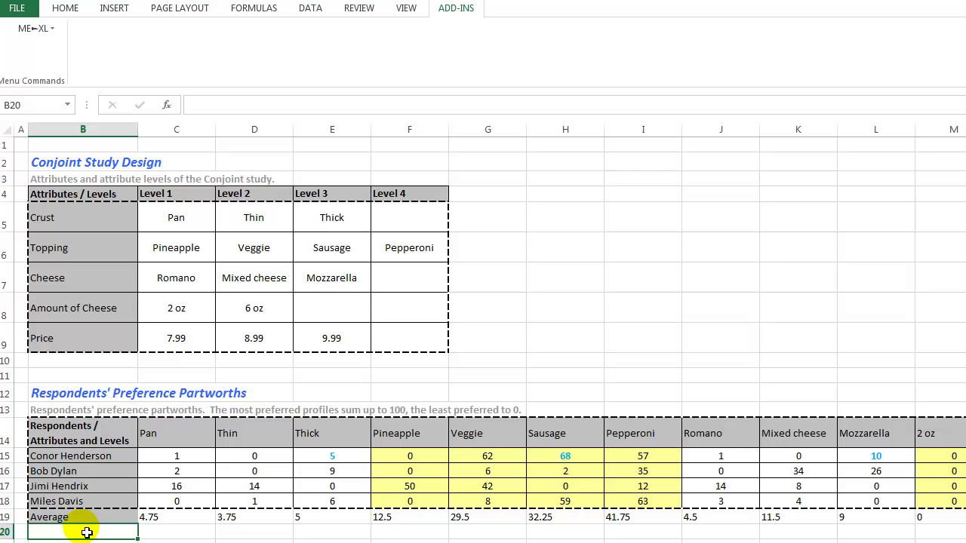
Start a conjoint analysis template with existing profiles, market shares information, new product profiles, incremental revenue potentials and restrictions on attribute levels enabled
left_click(35, 28)
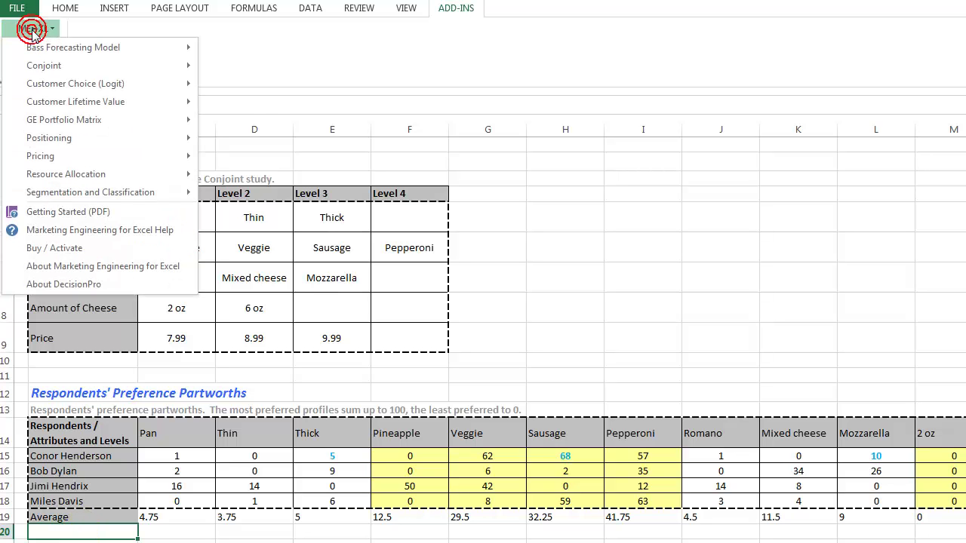
mouse_move(50, 69)
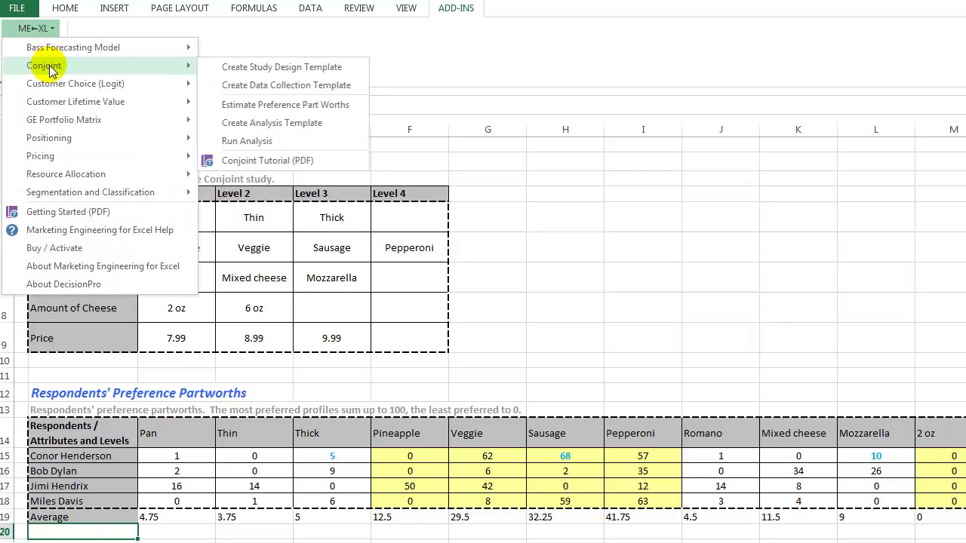
left_click(263, 130)
left_click_drag(629, 194, 297, 113)
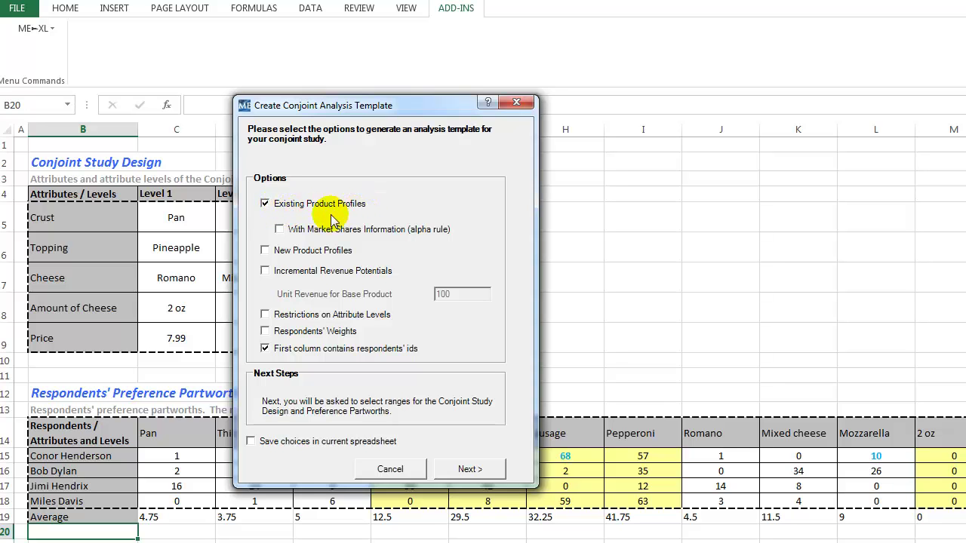
left_click(281, 230)
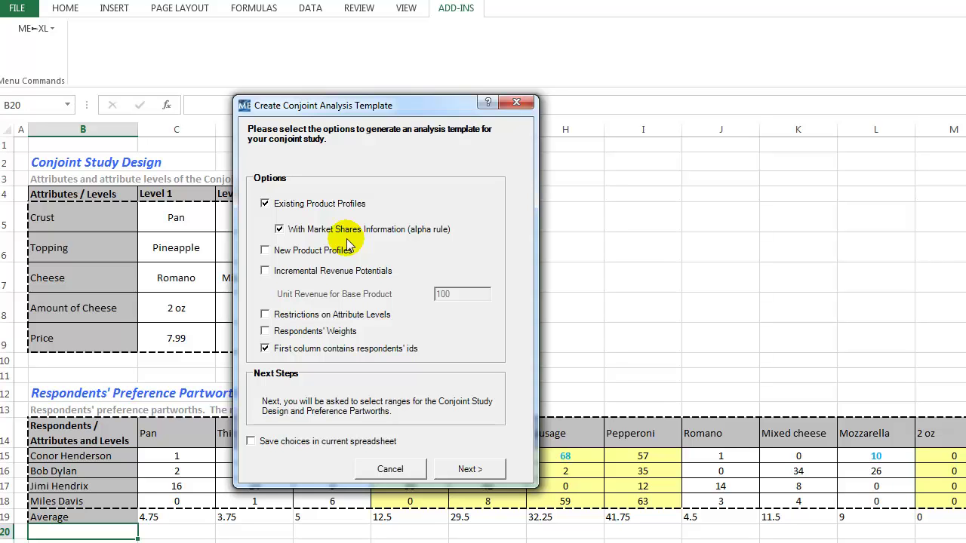
left_click(265, 250)
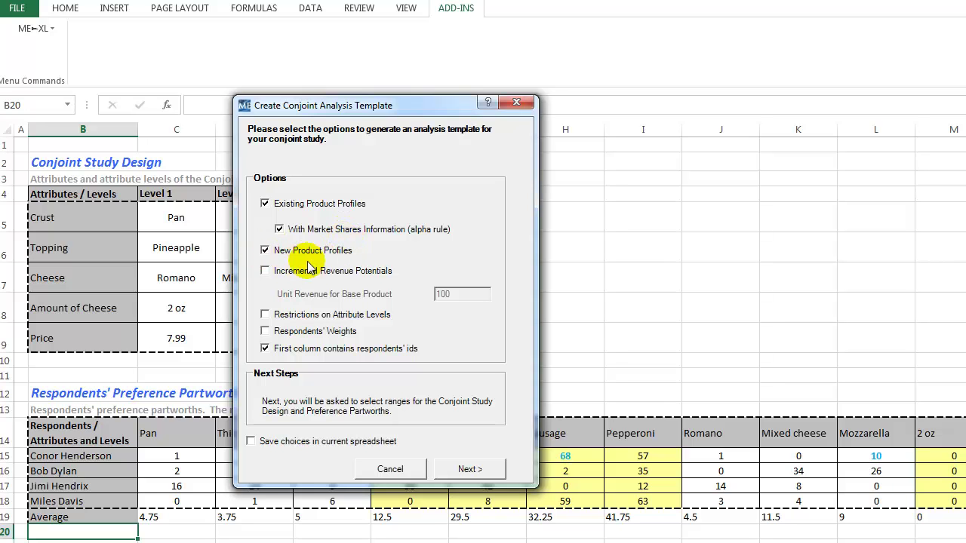
left_click(265, 271)
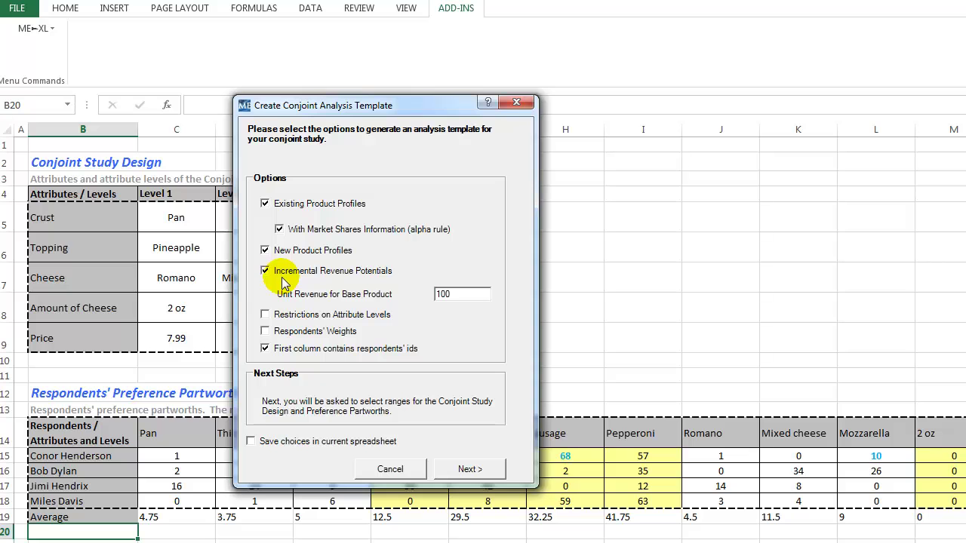
left_click(266, 314)
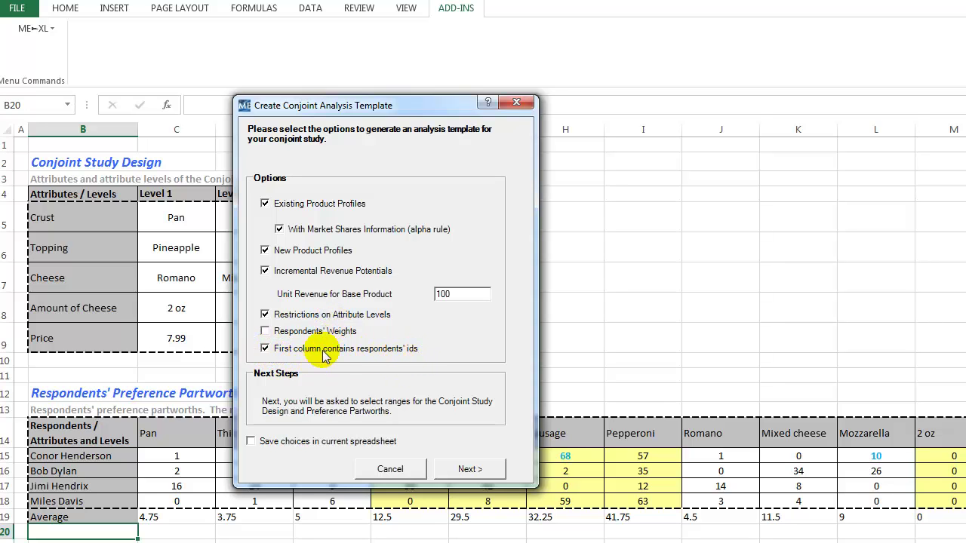
Accept the options and use range B5:F9 for the study design and B14:Q18 for the respondents' preference partworths
left_click(469, 468)
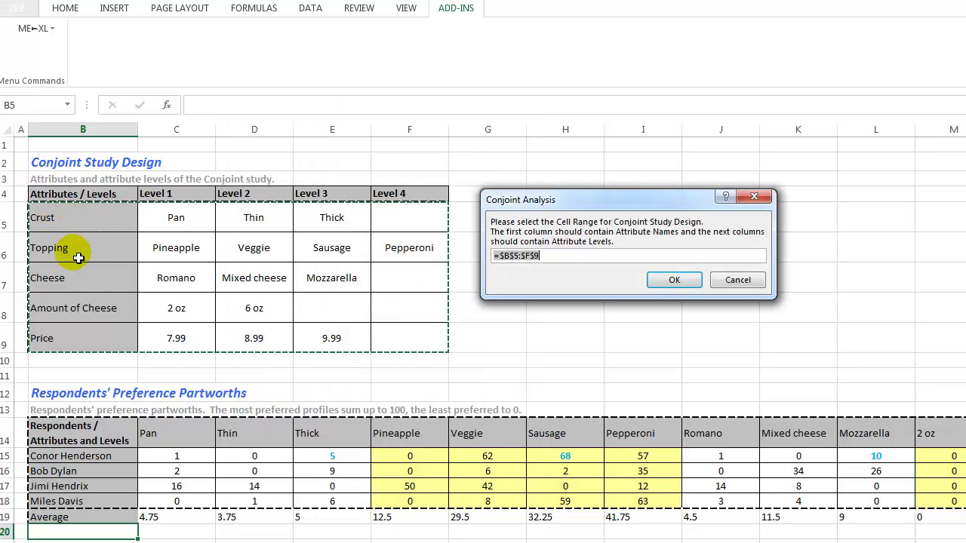
left_click(674, 281)
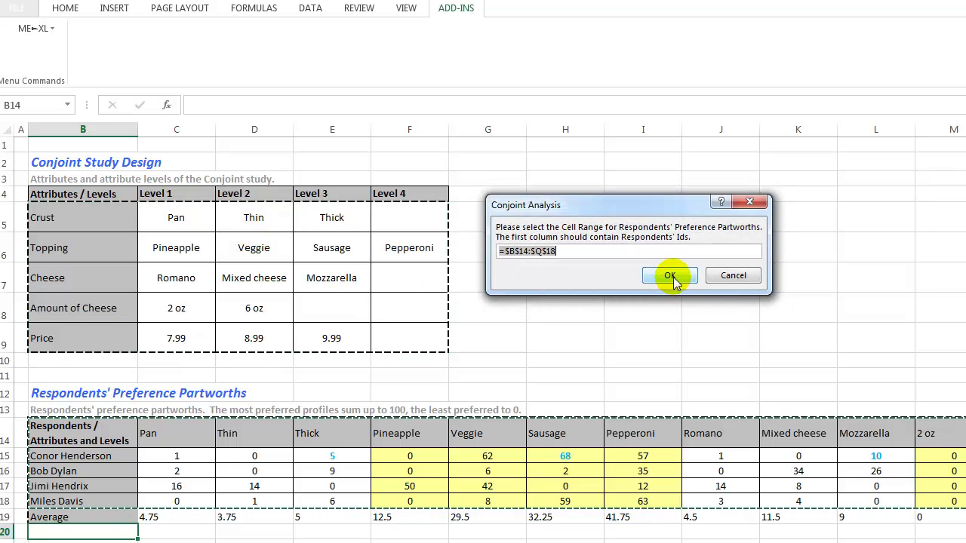
left_click(671, 276)
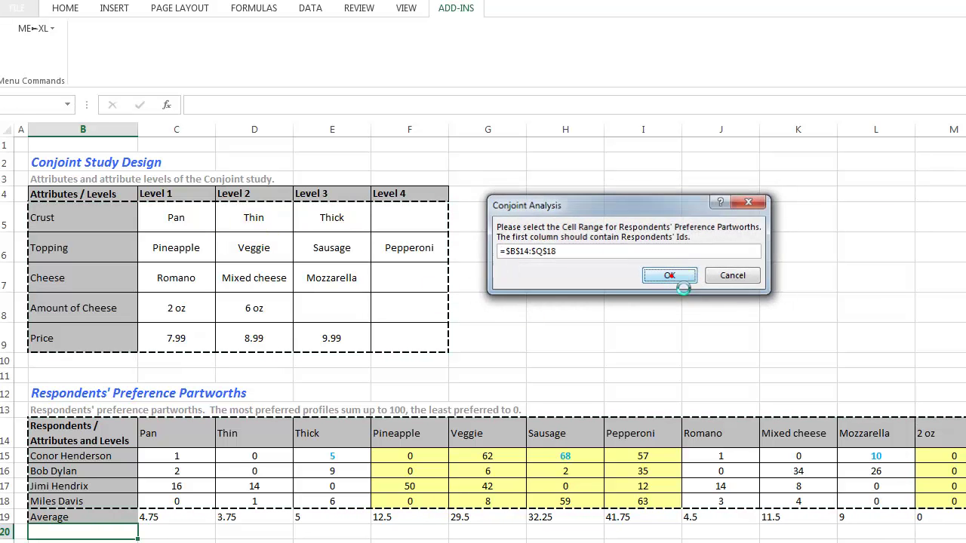
Add the existing product profile Aloha Special with Pan crust, Pineapple topping, Mozzarella cheese, 6 oz and a price of 8.99
left_click_drag(613, 221, 448, 140)
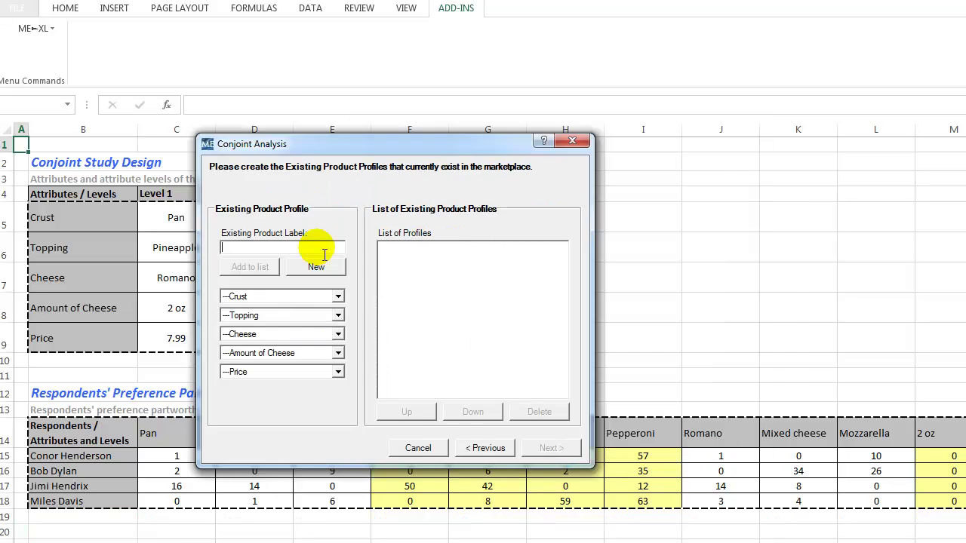
type("Aloha Special")
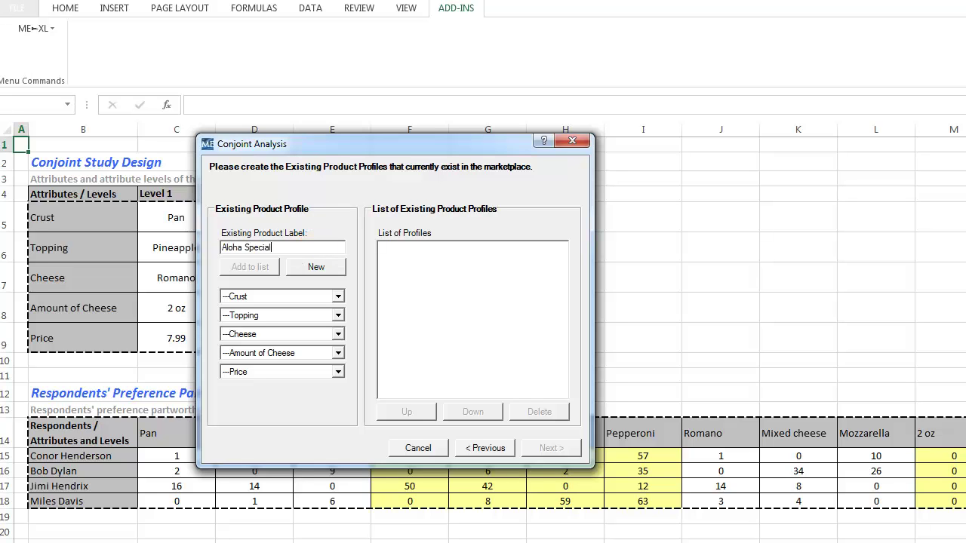
left_click(302, 297)
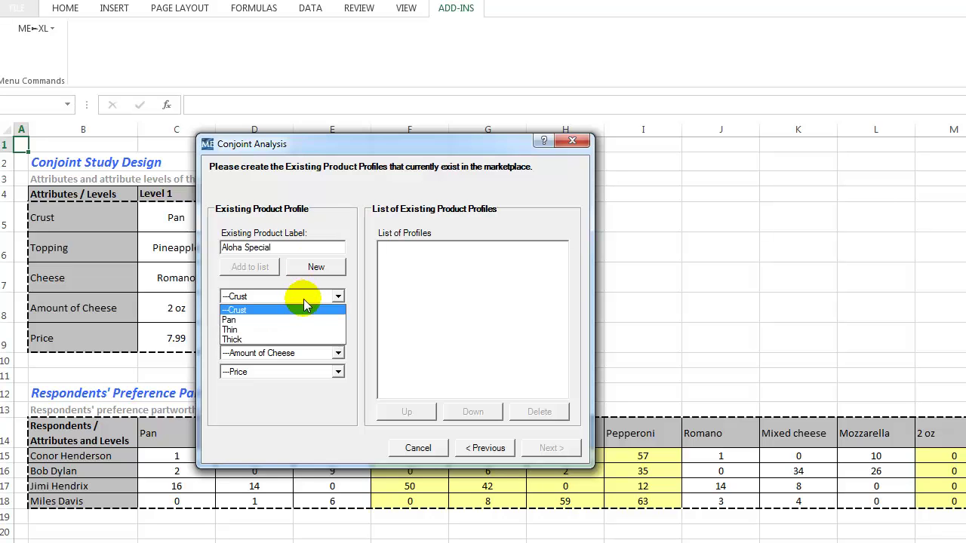
left_click(306, 320)
left_click(307, 317)
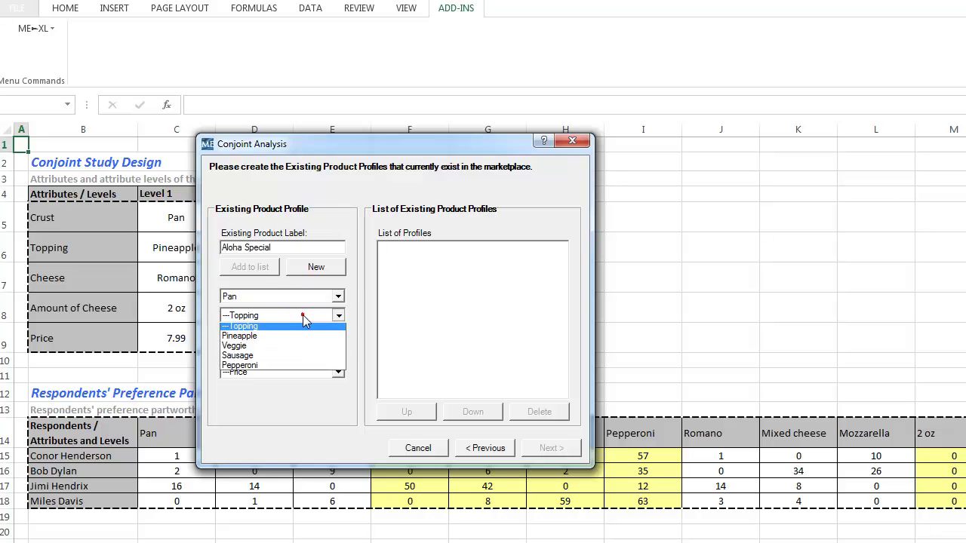
left_click(293, 339)
left_click(293, 335)
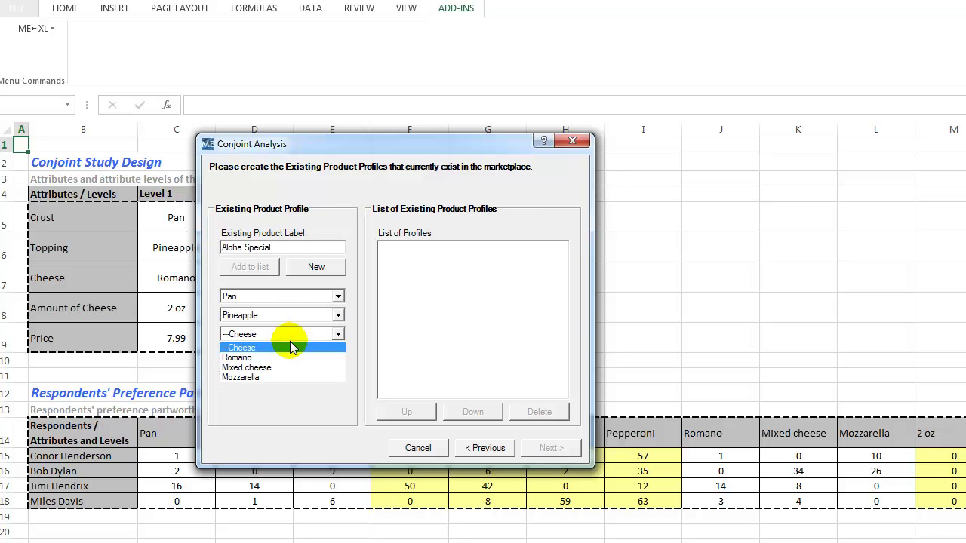
left_click(291, 377)
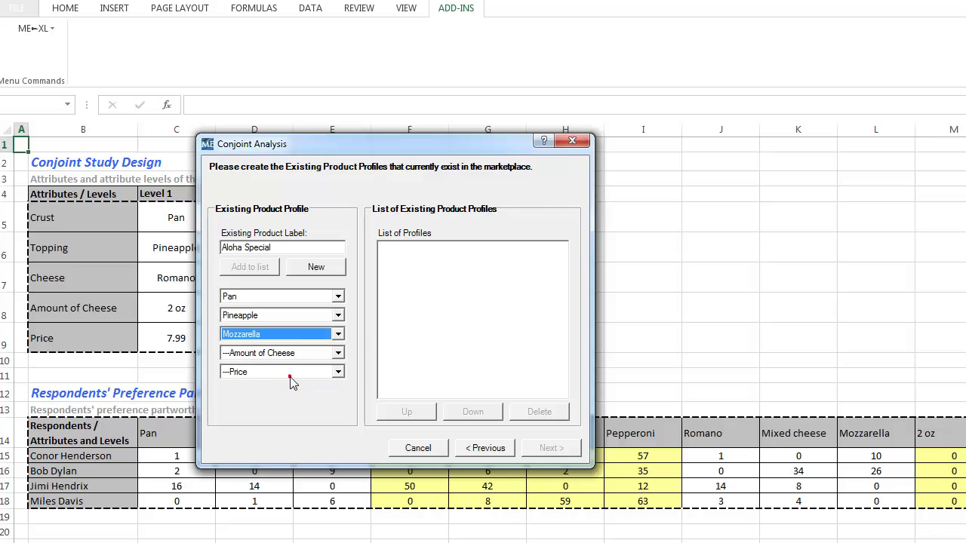
left_click(293, 357)
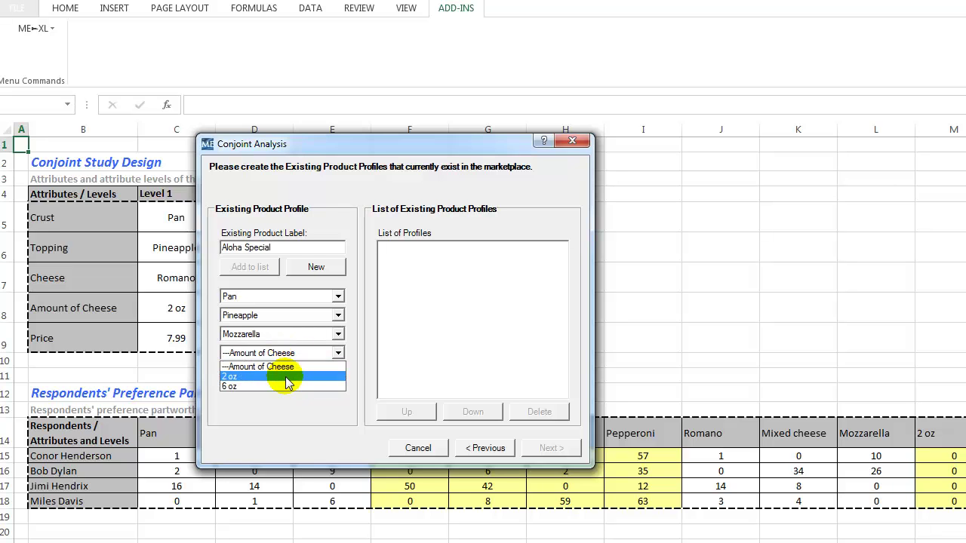
left_click(287, 387)
left_click(288, 372)
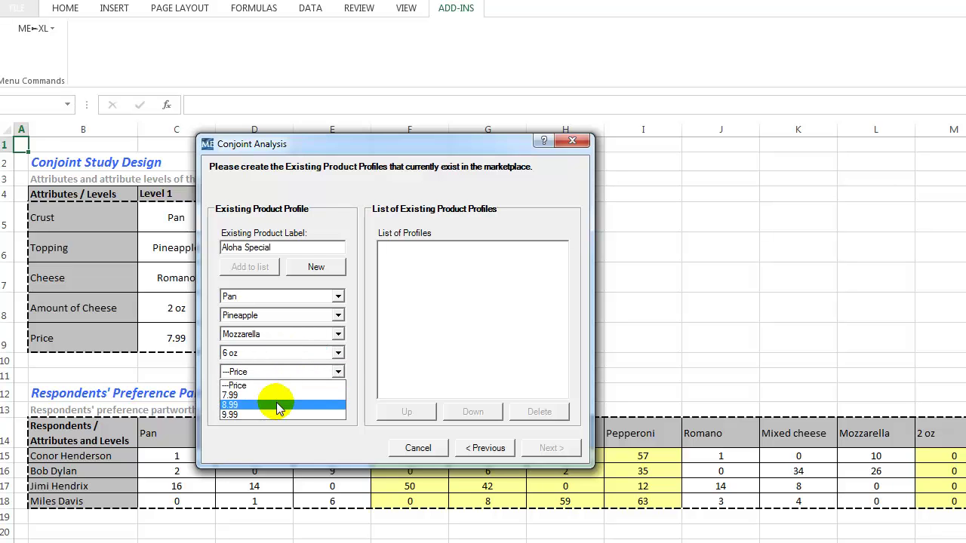
left_click(278, 405)
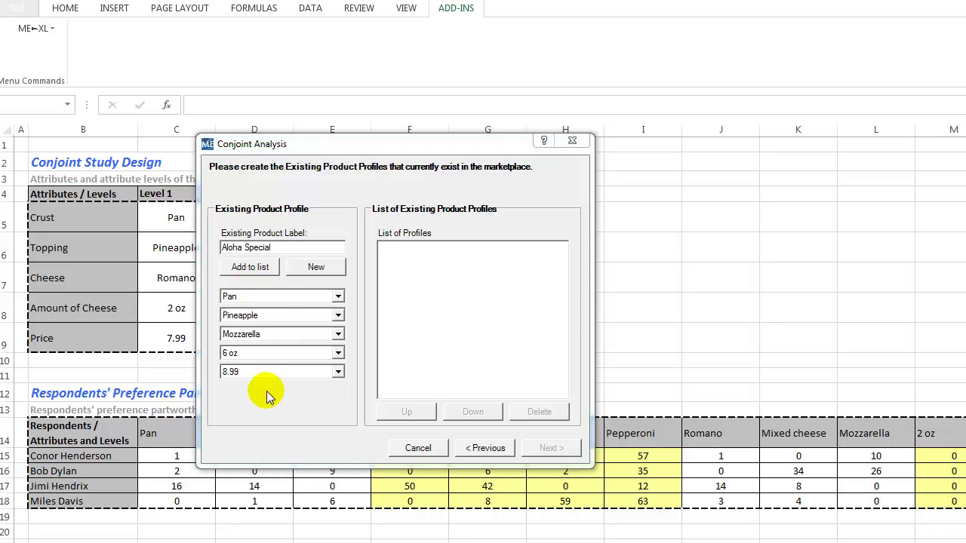
left_click(252, 276)
Add and check existing profiles Pepper Pie (Thick, Pepperoni, Mixed cheese, 6 oz, 9.99) and Heart This (Thin, Veggie, Romano, 2 oz, 7.99), and continue
left_click(252, 251)
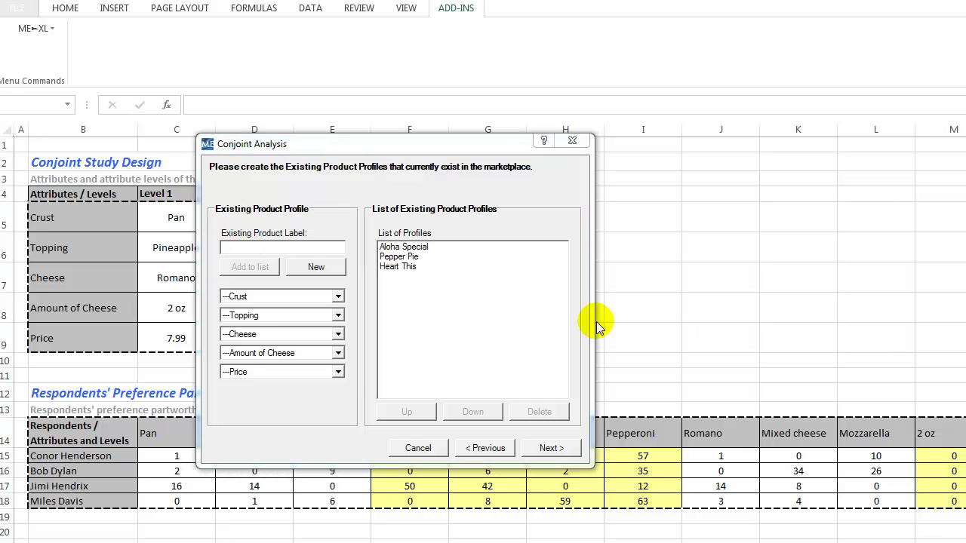
left_click(417, 249)
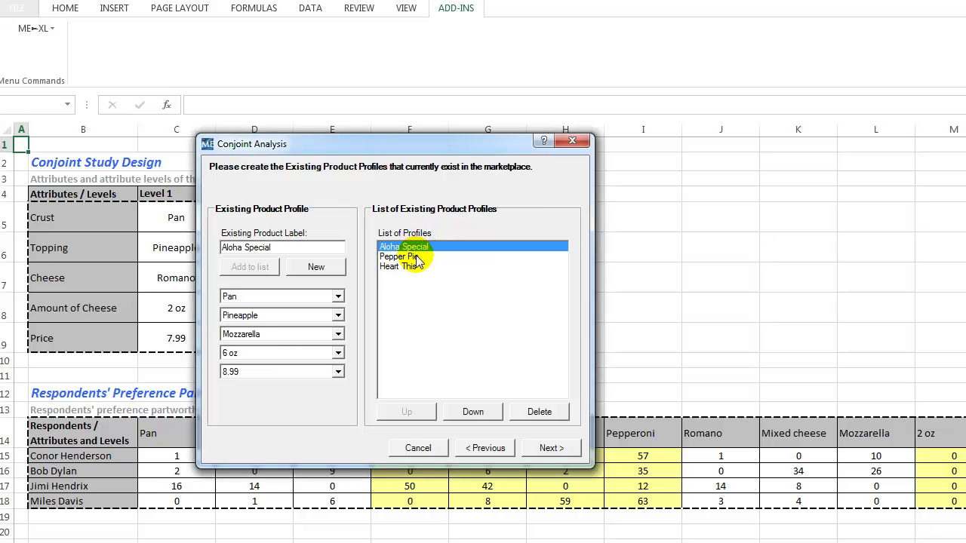
left_click(415, 257)
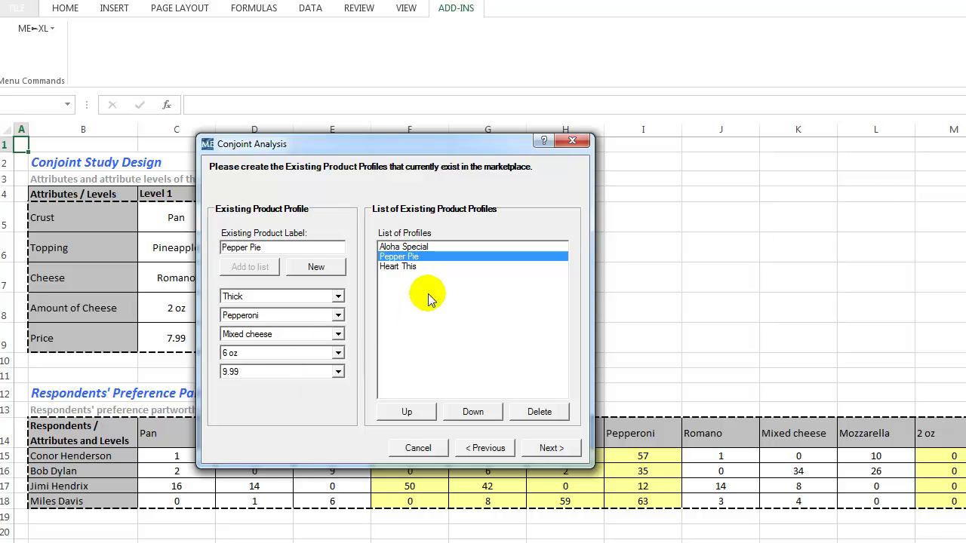
left_click(410, 268)
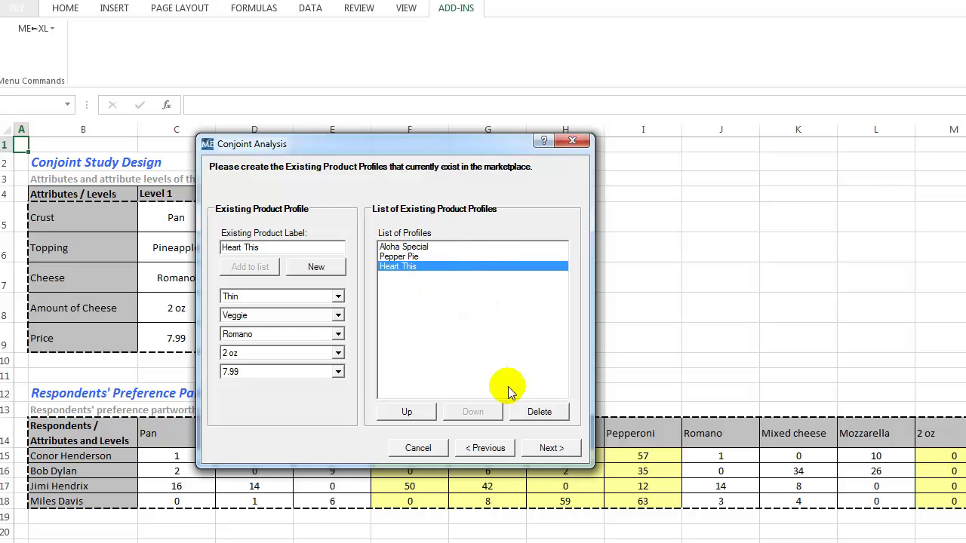
left_click(539, 447)
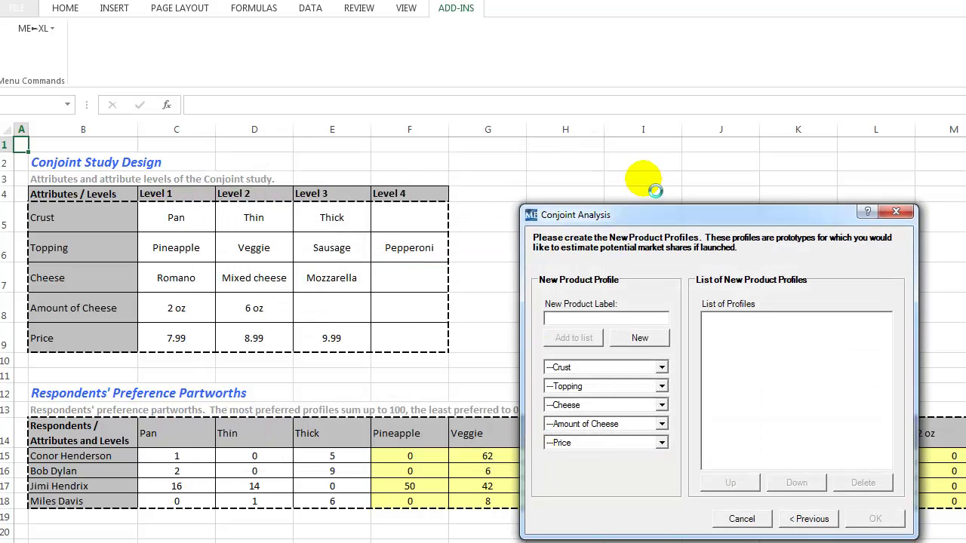
Add the new product profile Italian Sausage with Thin crust, Sausage topping, Mozzarella cheese, 2 oz and a price of 8.99
left_click_drag(668, 212, 266, 103)
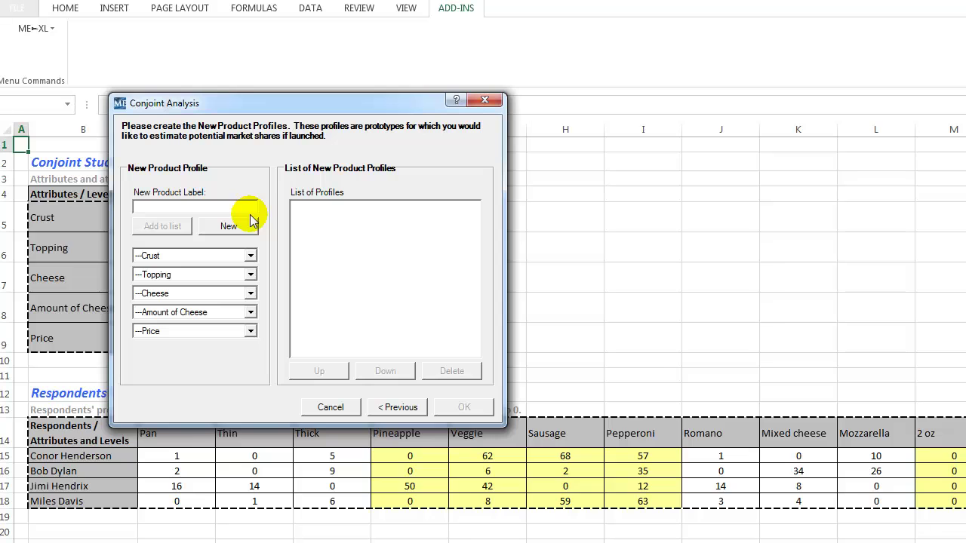
left_click(229, 207)
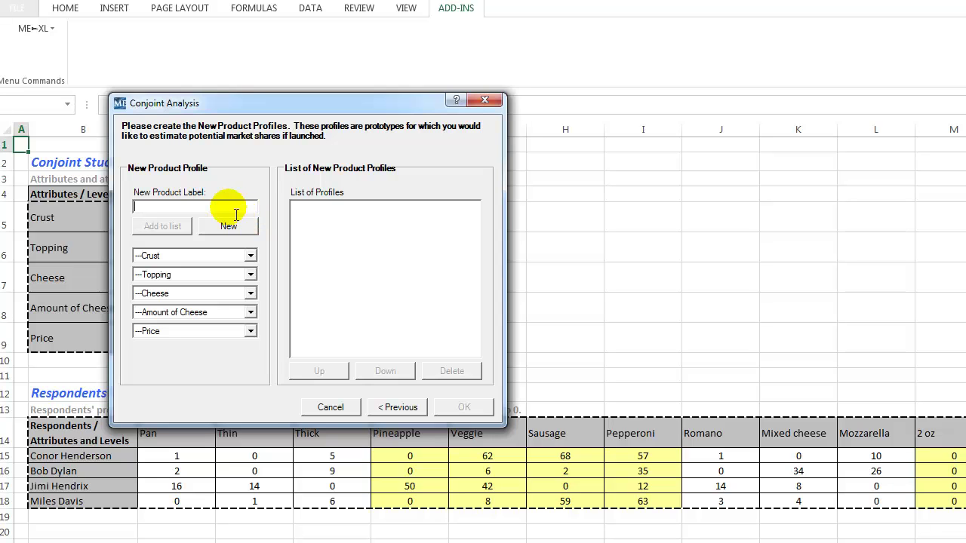
type("Italian Sausage")
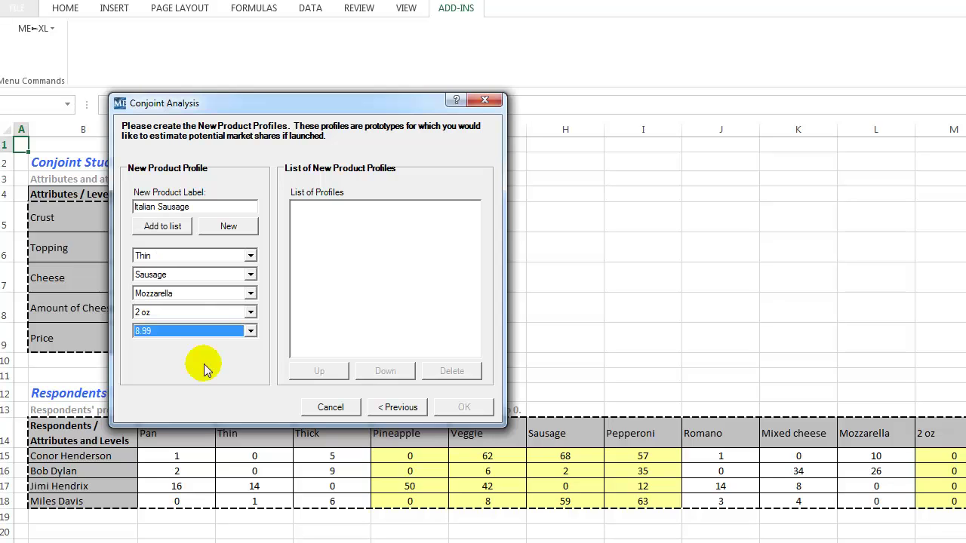
left_click(164, 226)
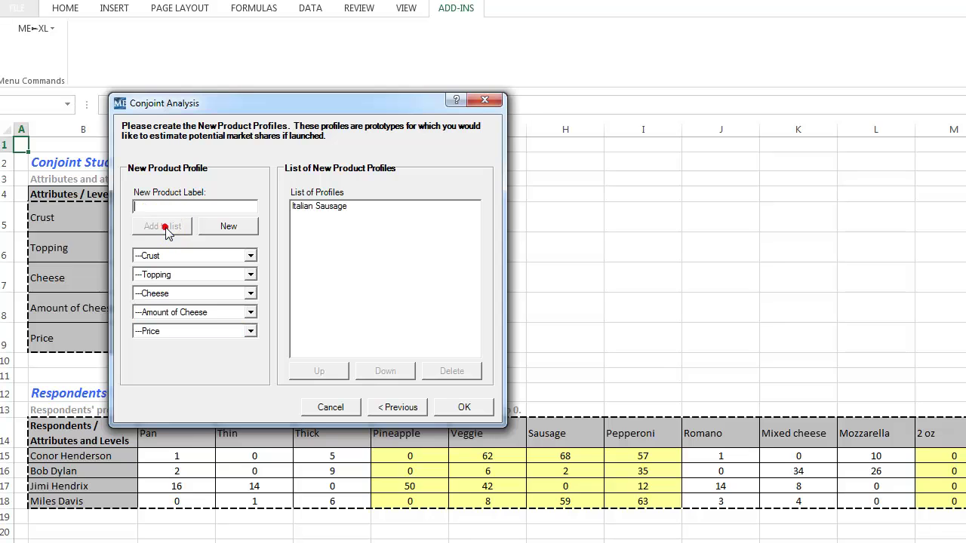
Label the second new product profile ChicagoLand ZA, with no space between Chicago and Land
left_click(162, 207)
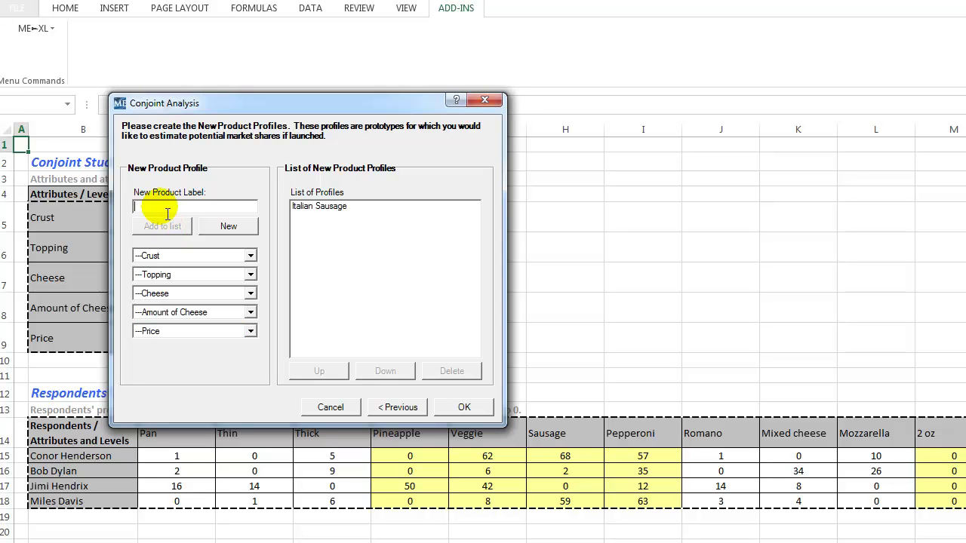
type("Chicago Land ZA")
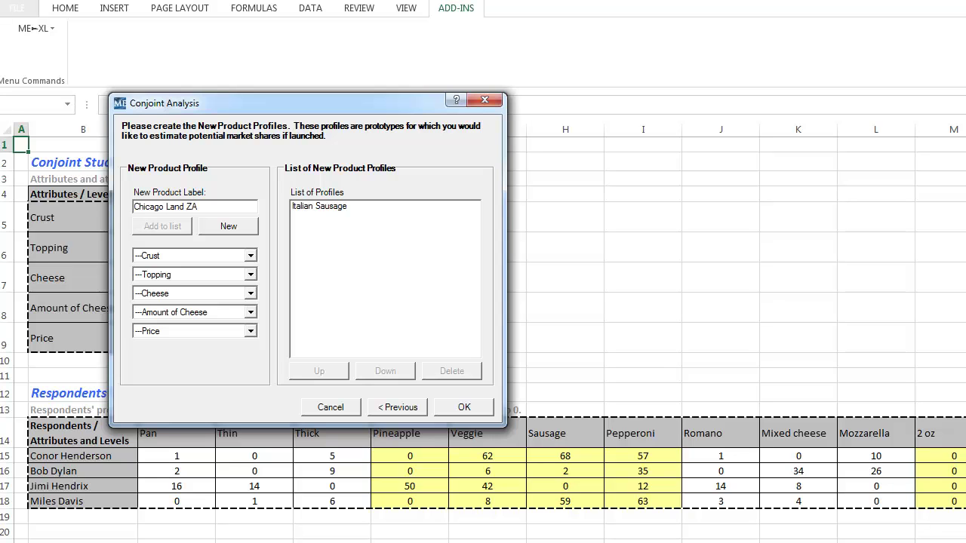
left_click(164, 212)
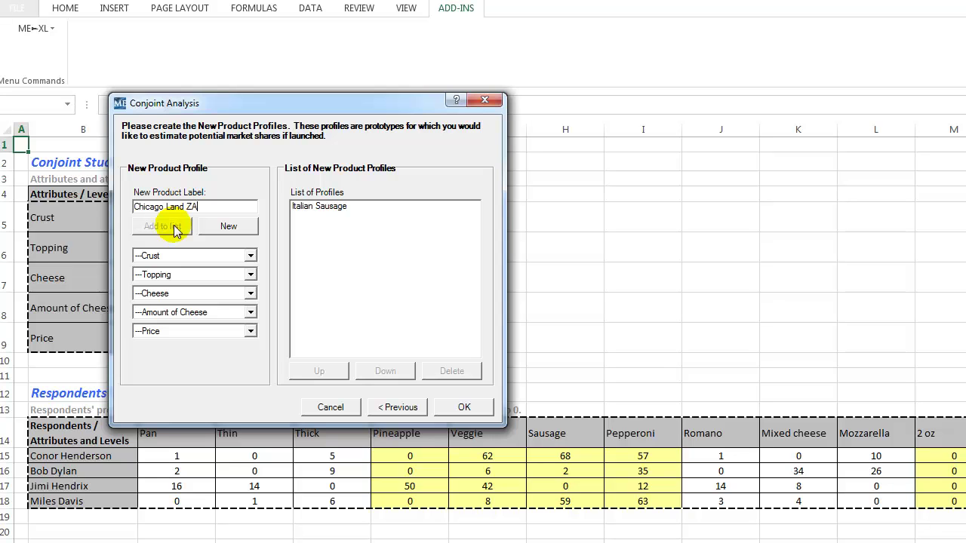
left_click(166, 207)
key("BackSpace")
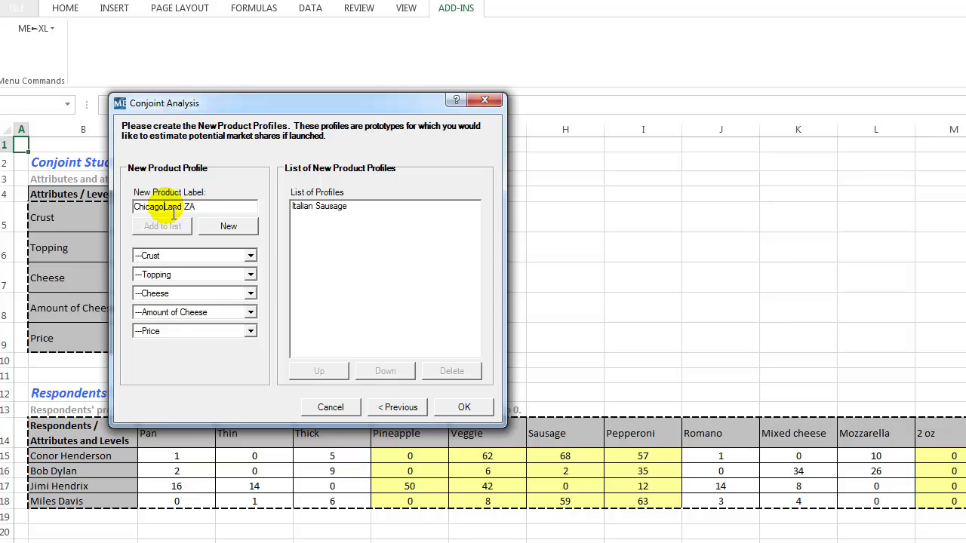
Define ChicagoLand ZA with Thick crust, Pepperoni topping, Mozzarella cheese, 6 oz and price 9.99, add it to the new profiles and generate the template
left_click(192, 255)
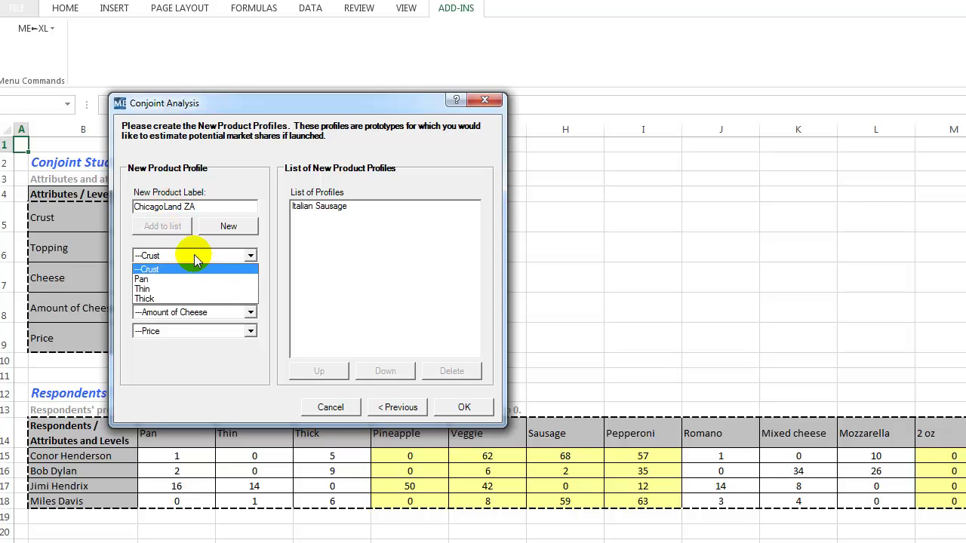
left_click(198, 279)
left_click(200, 275)
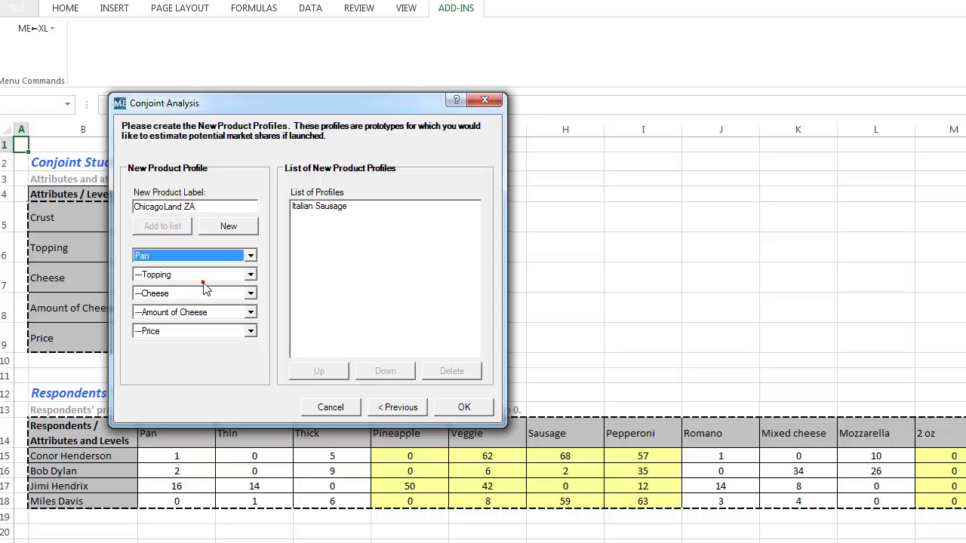
left_click(195, 255)
left_click(195, 255)
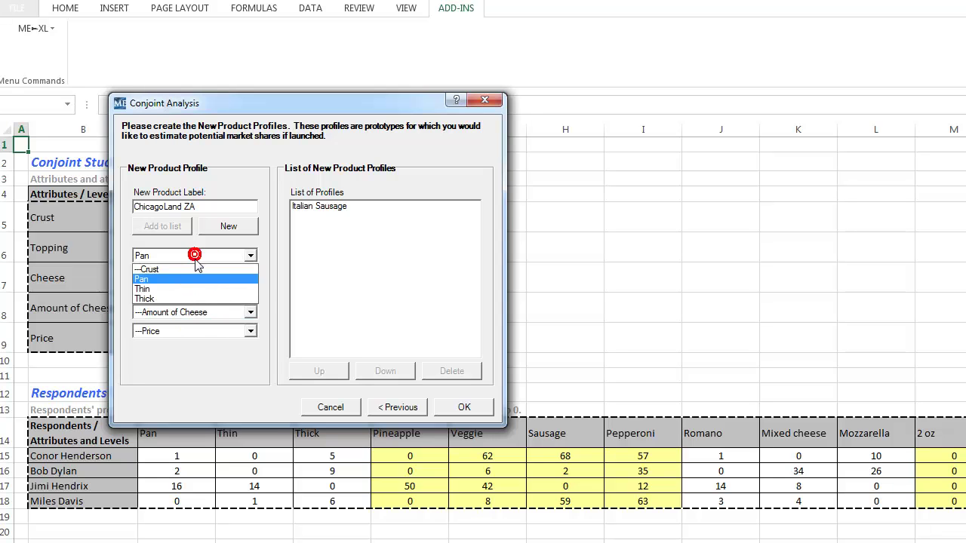
left_click(204, 299)
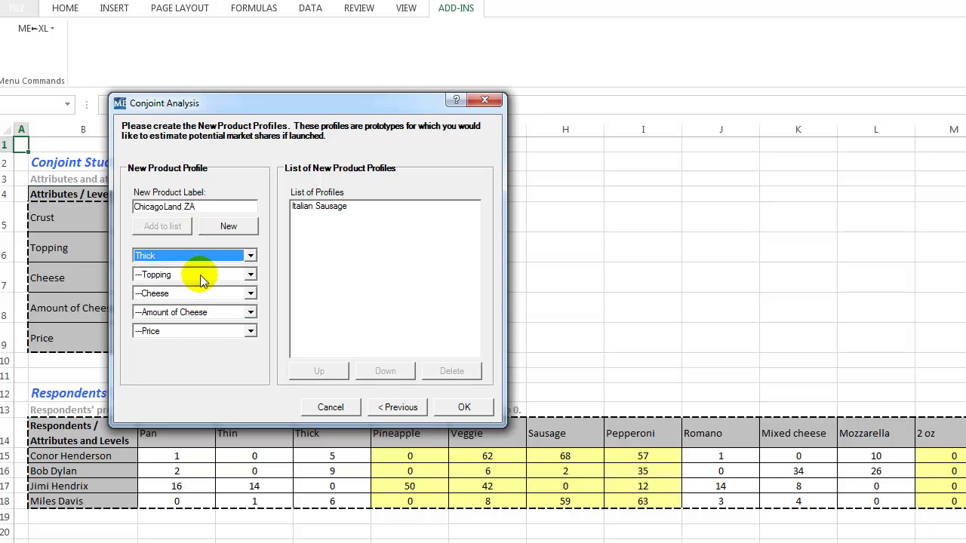
left_click(200, 275)
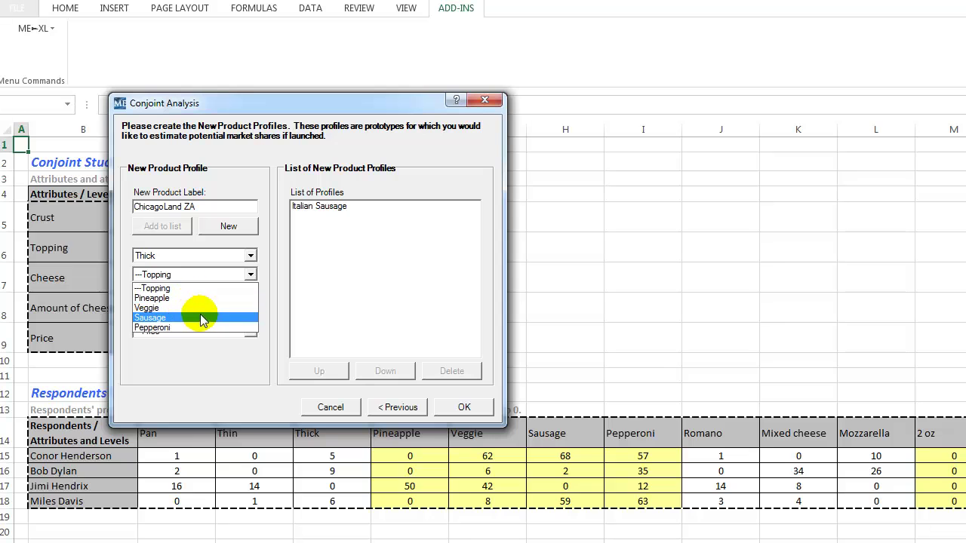
left_click(202, 328)
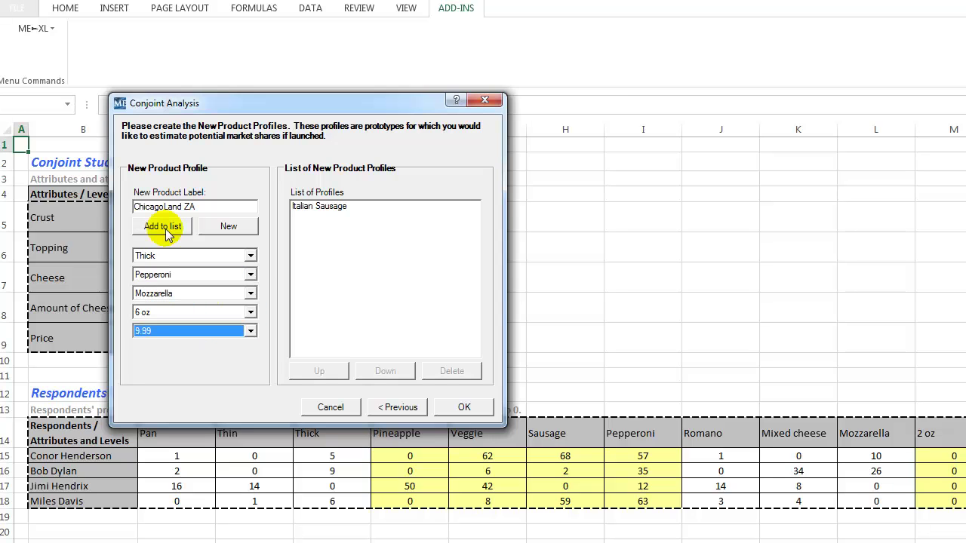
left_click(166, 229)
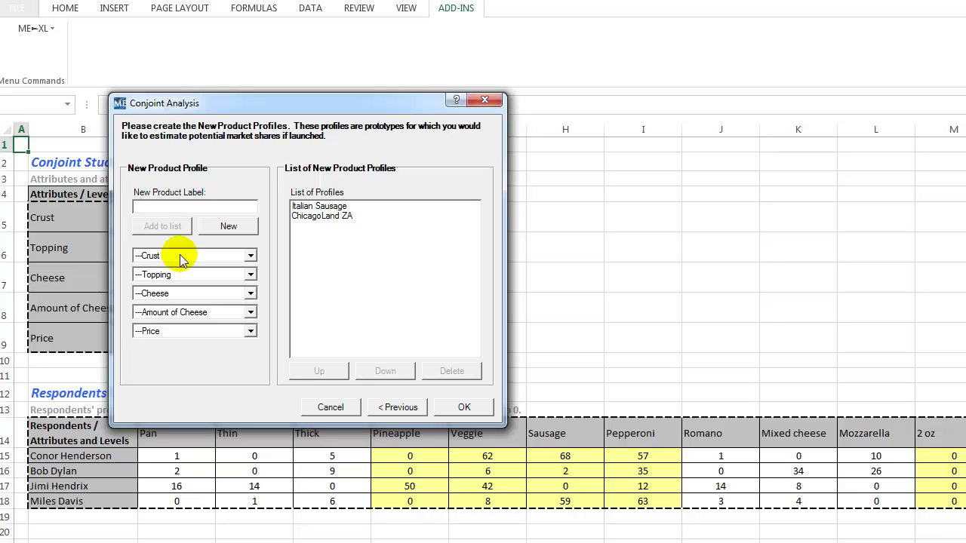
left_click(461, 408)
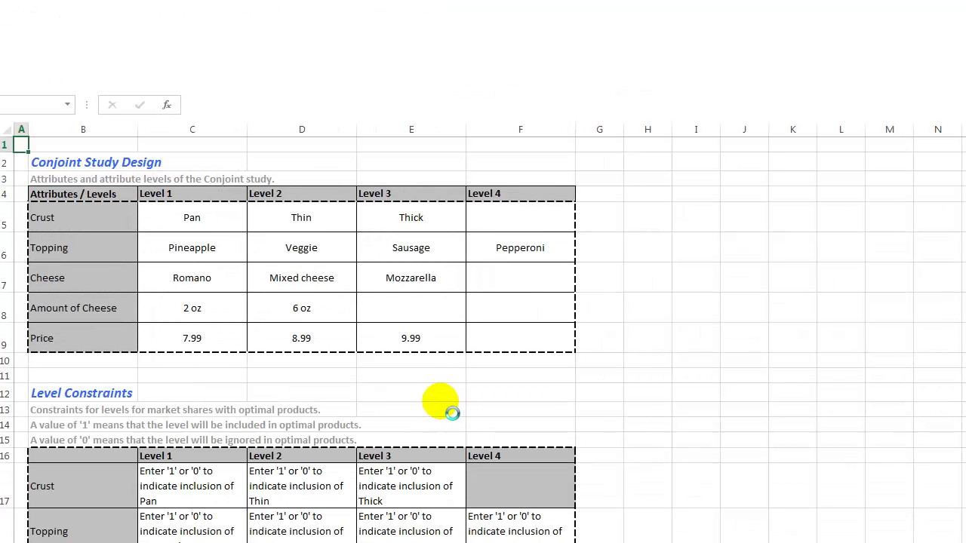
Review the Conjoint Study Design table and the notes above the Level Constraints table
left_click(257, 380)
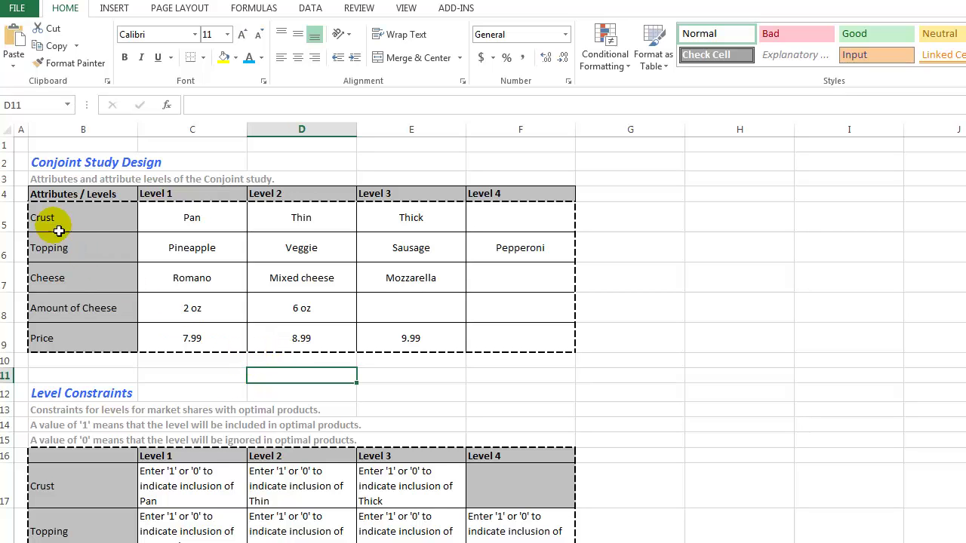
left_click_drag(60, 162, 512, 334)
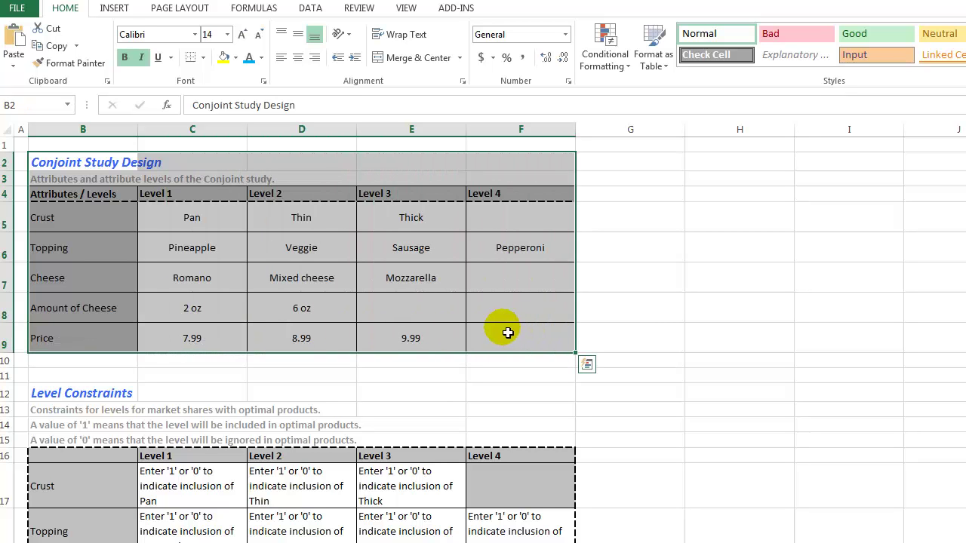
left_click(507, 363)
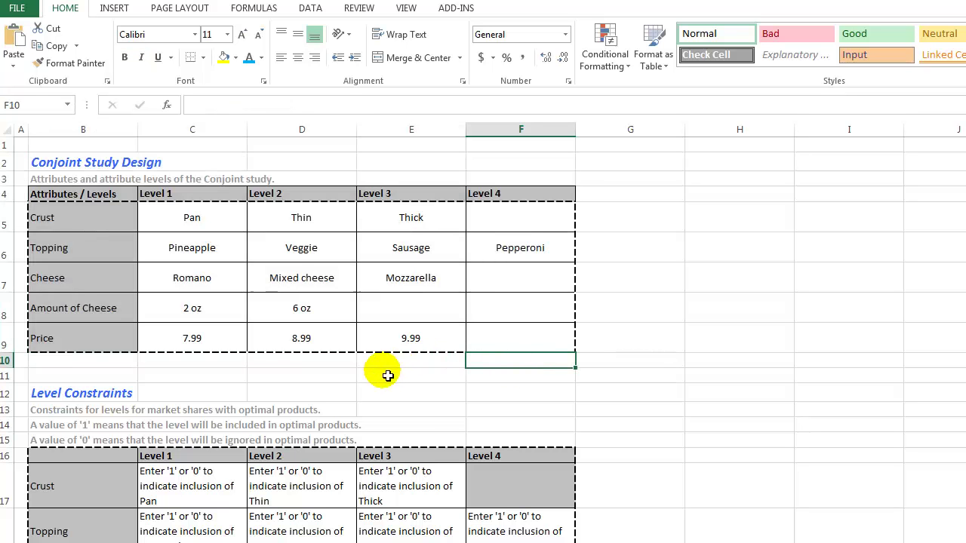
scroll(387, 375, "down", 3)
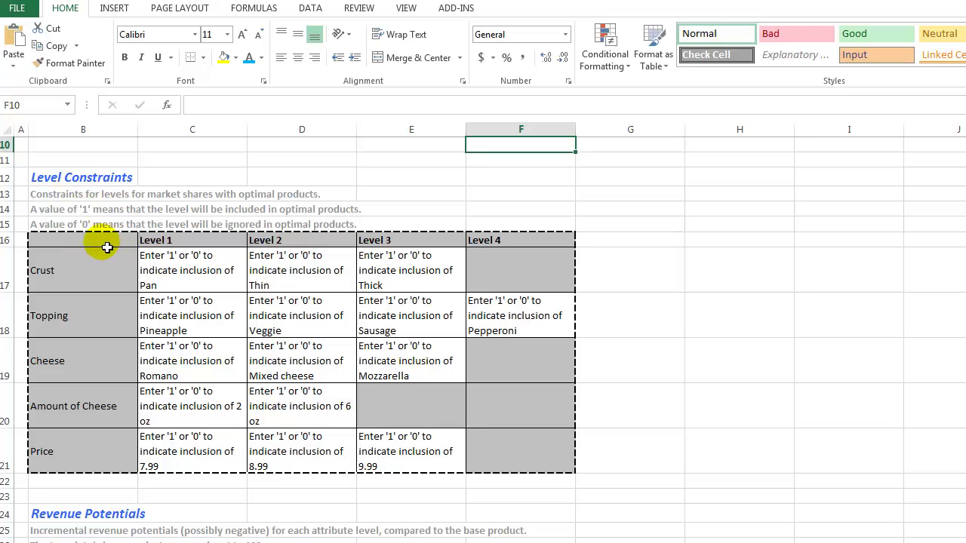
left_click_drag(36, 194, 287, 191)
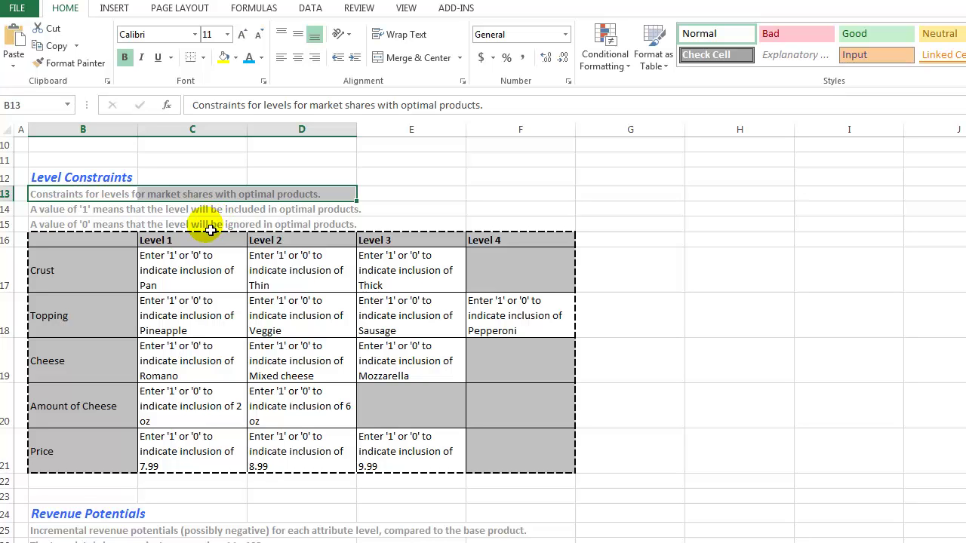
Set the Crust level constraints to 1 for Pan, Thin and Thick
left_click(209, 280)
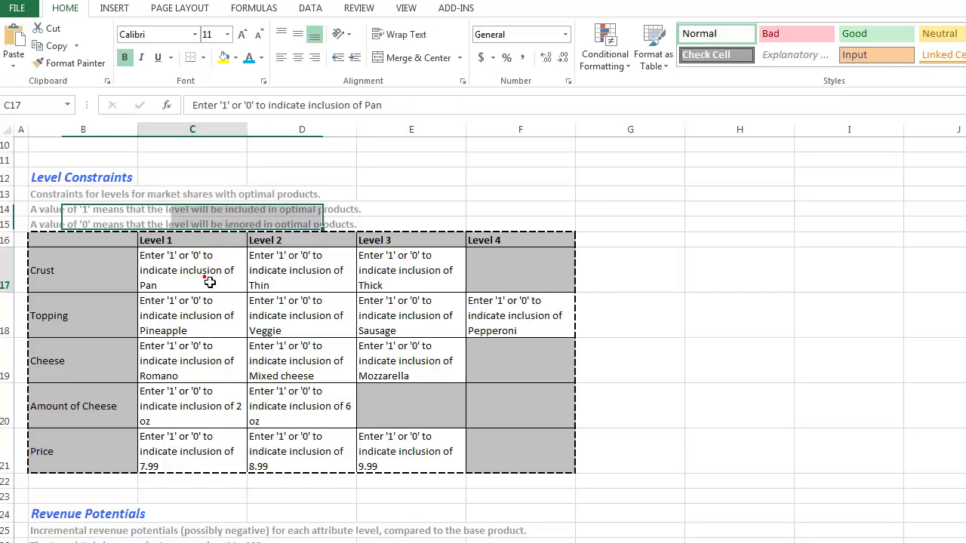
type("1")
key("Tab")
type("1")
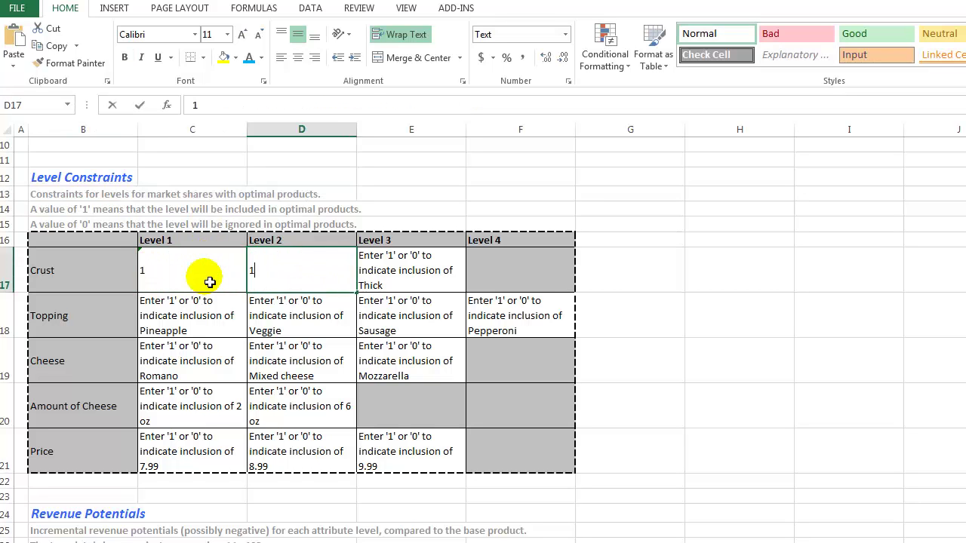
key("Tab")
type("1")
key("Return")
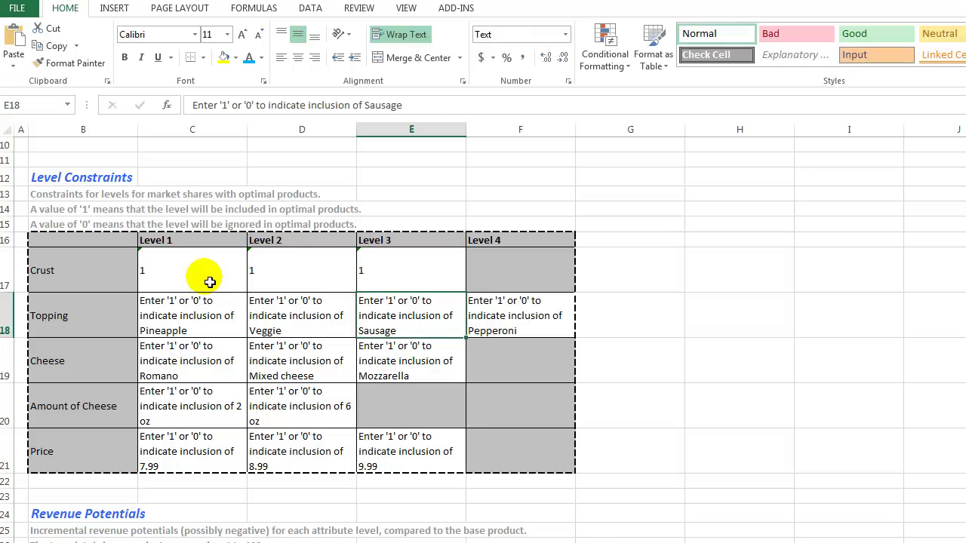
Set the Topping level constraints to 0 for Pineapple and 1 for Veggie, Sausage and Pepperoni
key("Left")
key("Left")
type("0")
key("Tab")
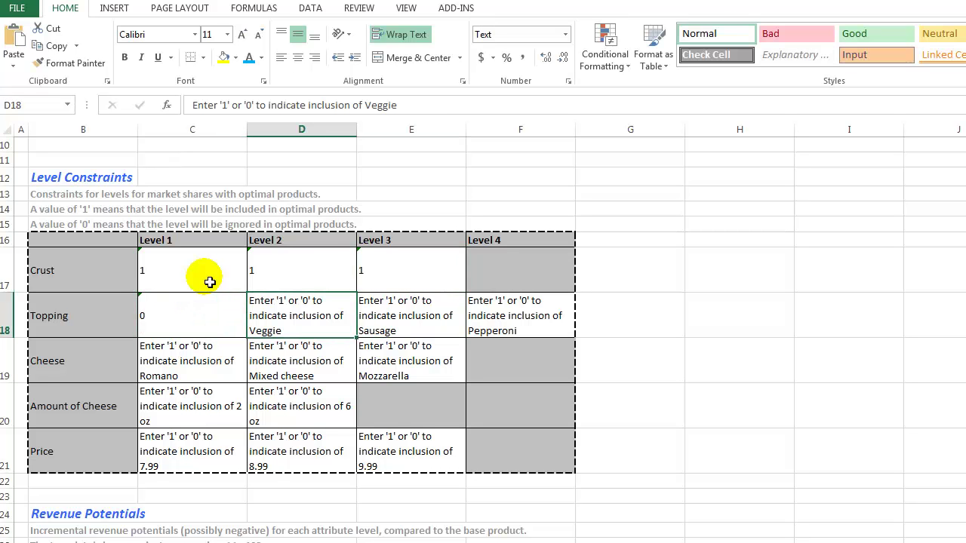
type("1")
key("Tab")
type("1")
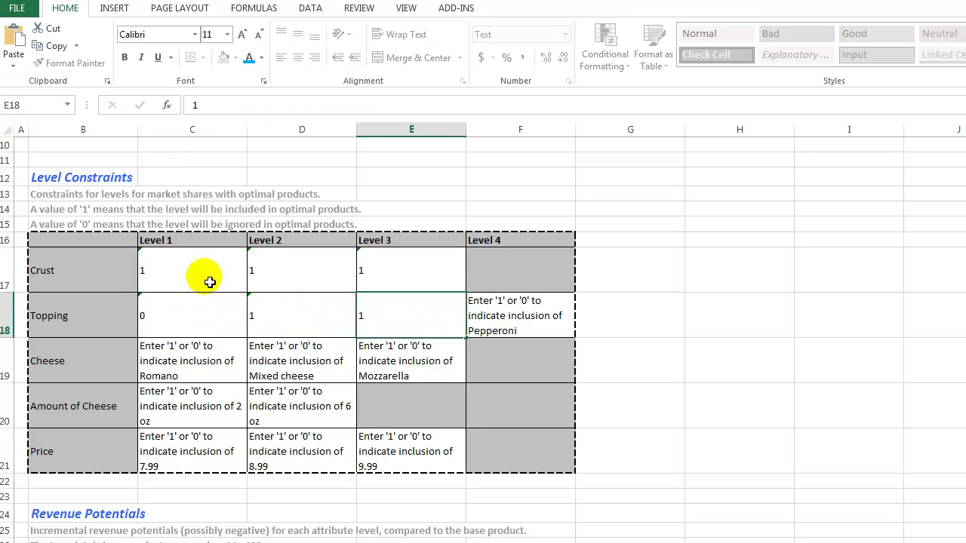
key("Tab")
type("1")
key("Return")
Set the level constraints to 1 for every Cheese, Amount of Cheese and Price level
key("Left")
key("Left")
key("Left")
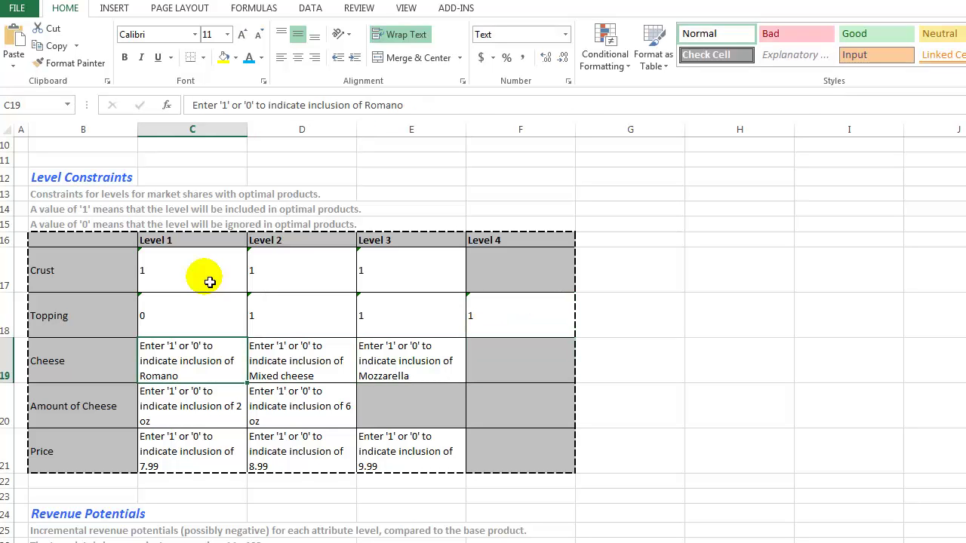
type("1")
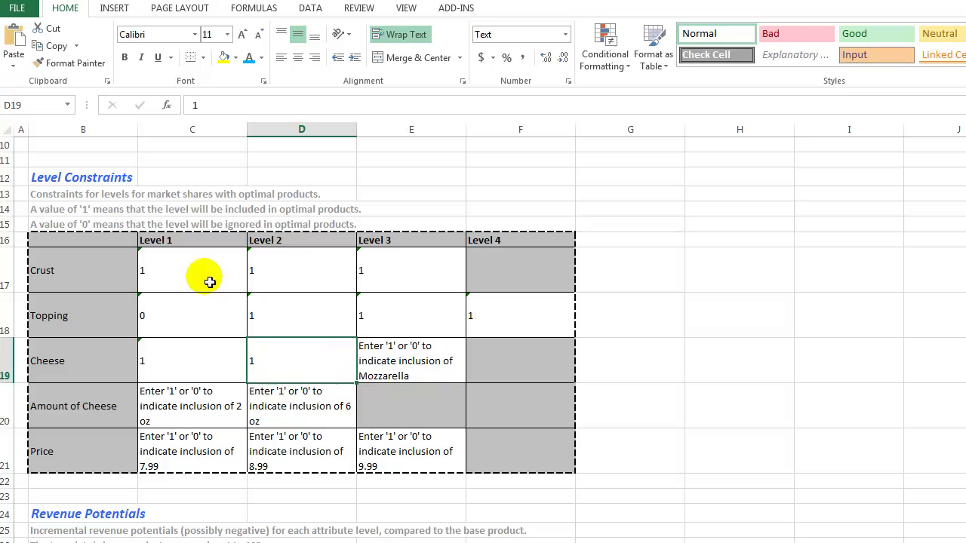
key("Tab")
type("1")
key("Left")
key("Left")
key("Down")
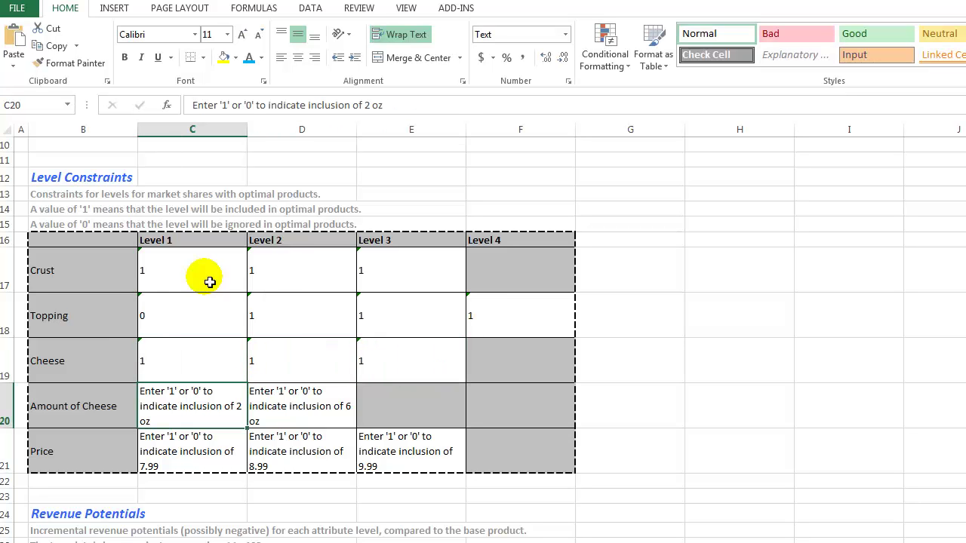
left_click(199, 312)
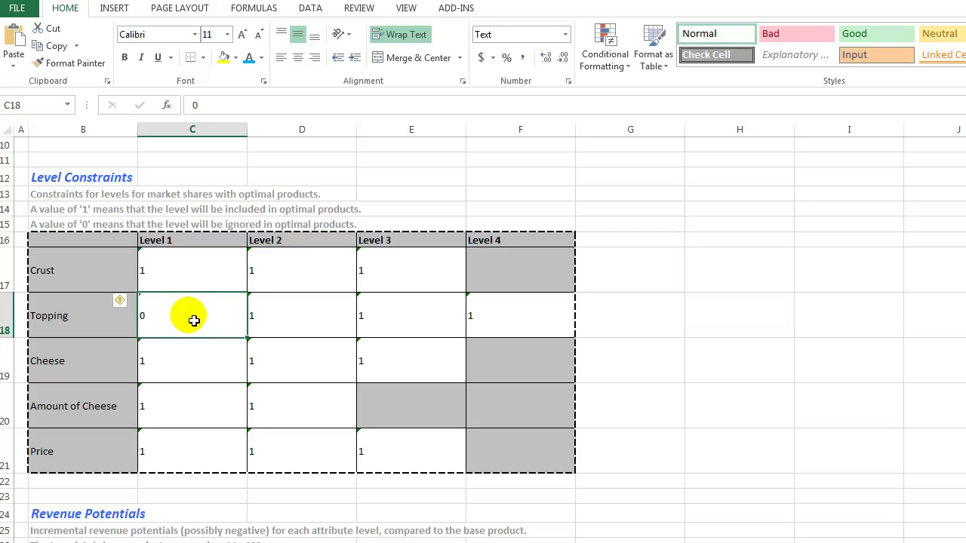
Examine the Revenue Potentials notes, the base level of each attribute and the cells for incremental revenue
scroll(194, 321, "down", 4)
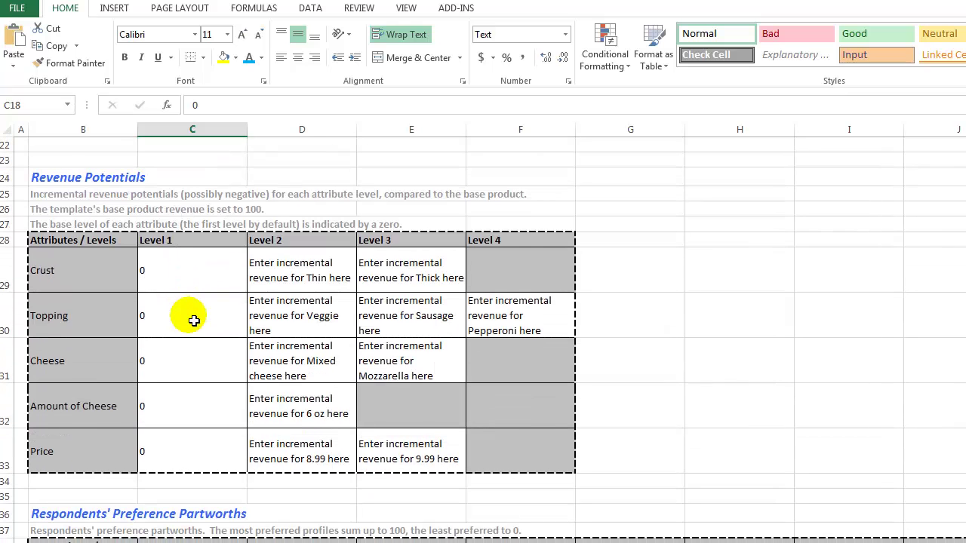
left_click(108, 269)
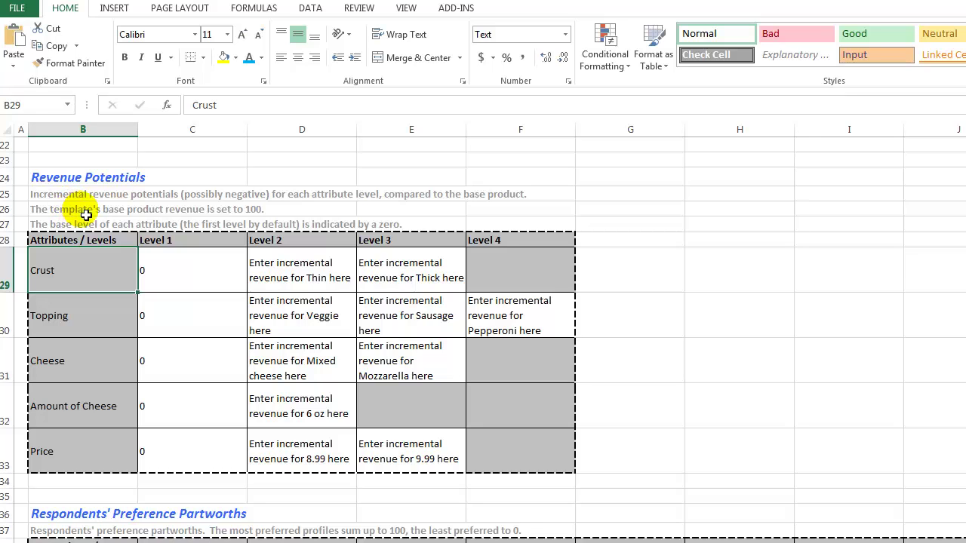
left_click_drag(83, 194, 101, 203)
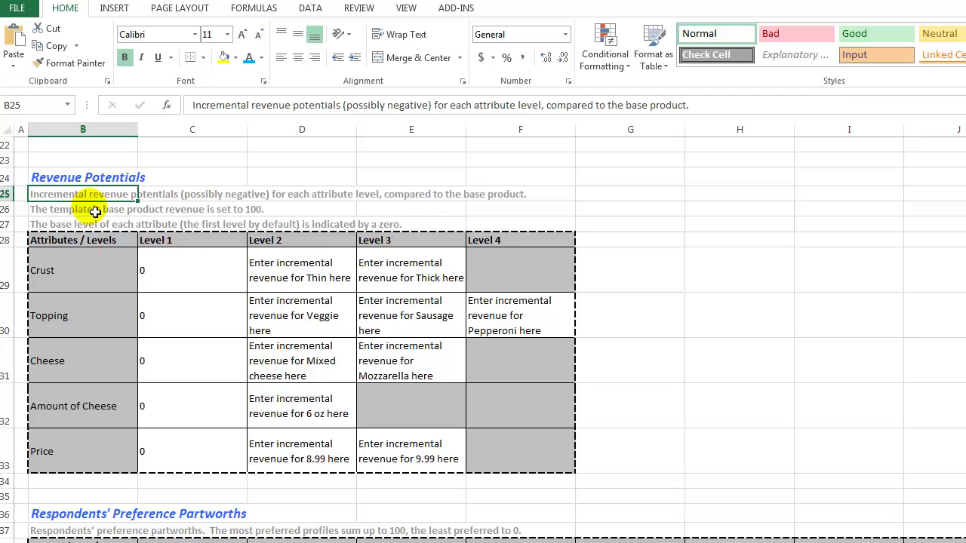
left_click(180, 261)
left_click_drag(185, 306, 190, 457)
left_click(304, 270)
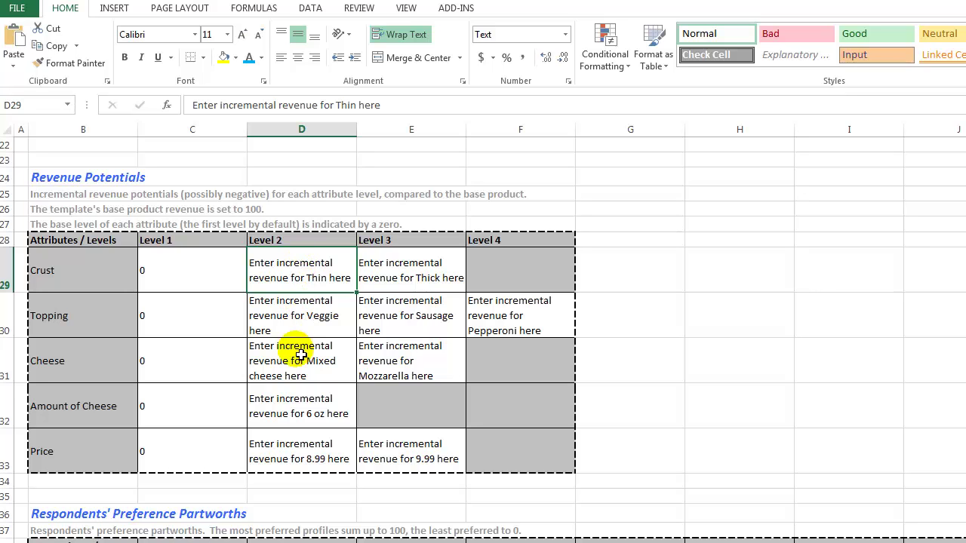
Enter 1 as the incremental revenue for 6 oz in the Revenue Potentials table
left_click(294, 406)
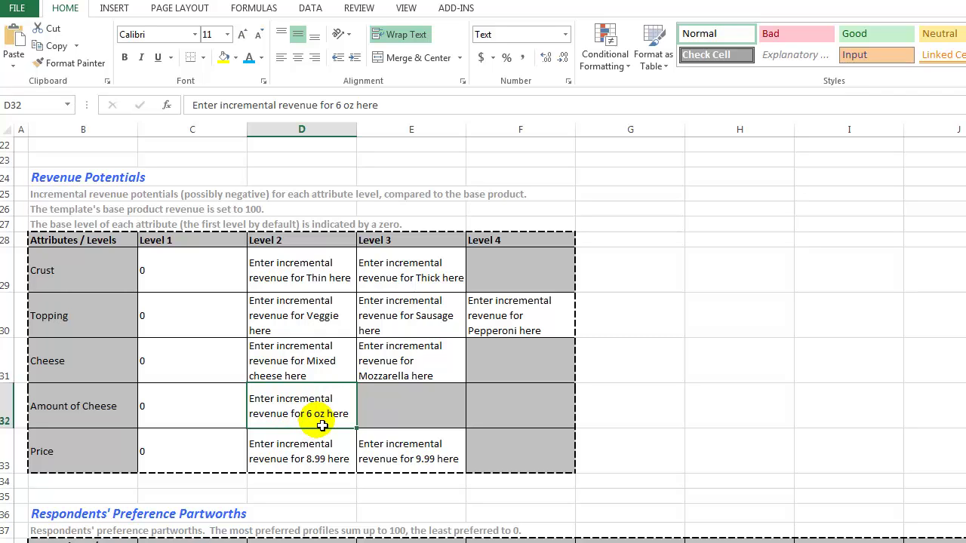
type("1")
key("Left")
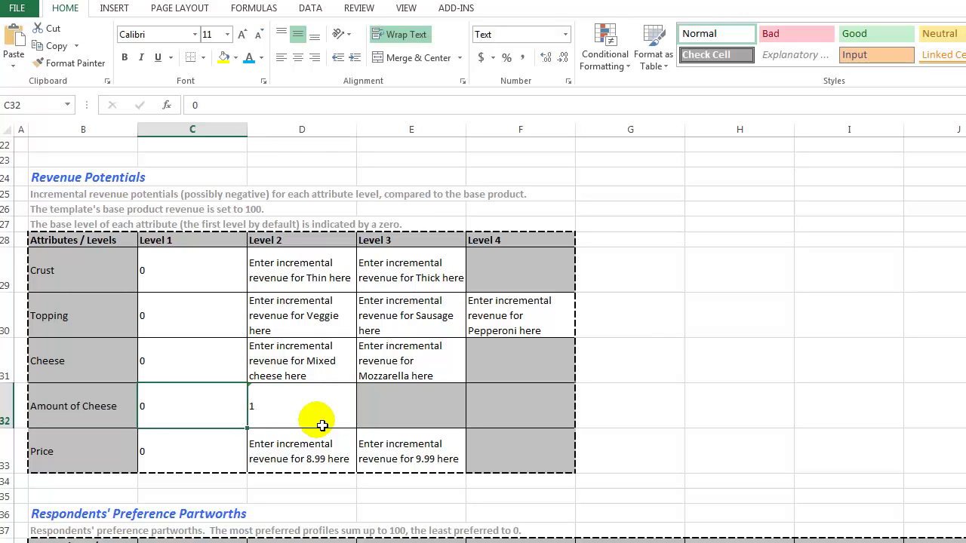
Set the incremental revenue for 6 oz of cheese to -3
left_click(323, 424)
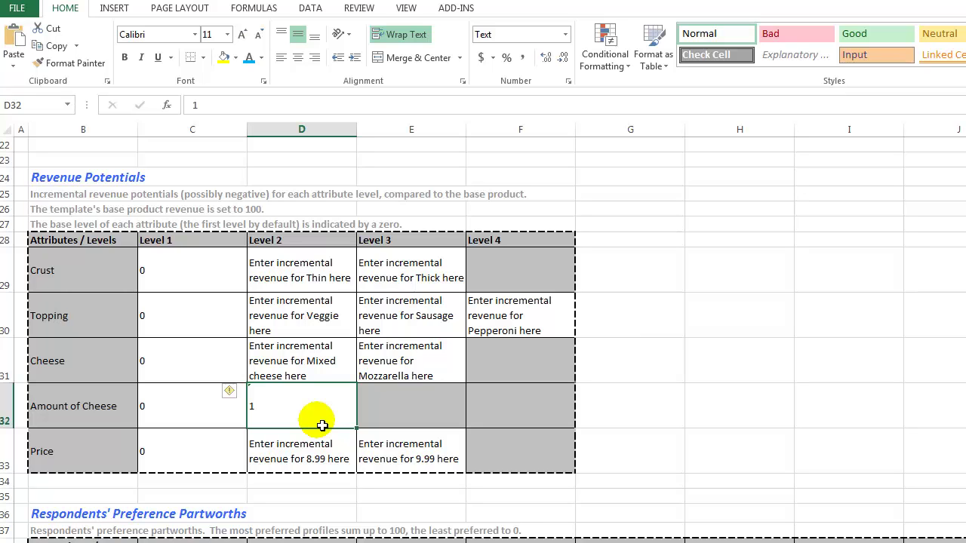
type("-3")
key("Left")
Set the incremental Crust revenues in the Revenue Potentials table to 1 for Thin and -1 for Thick
key("Right")
key("Up")
key("Up")
key("Up")
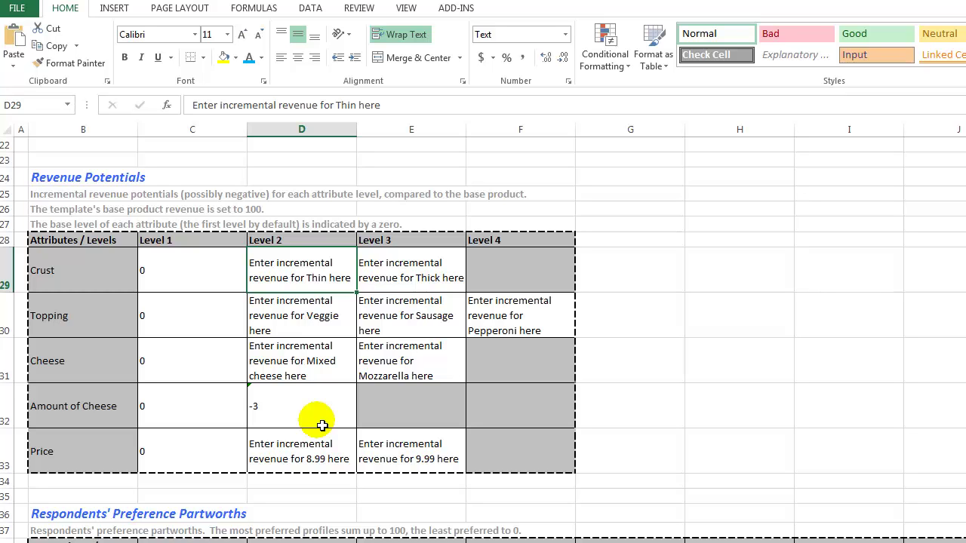
type("1")
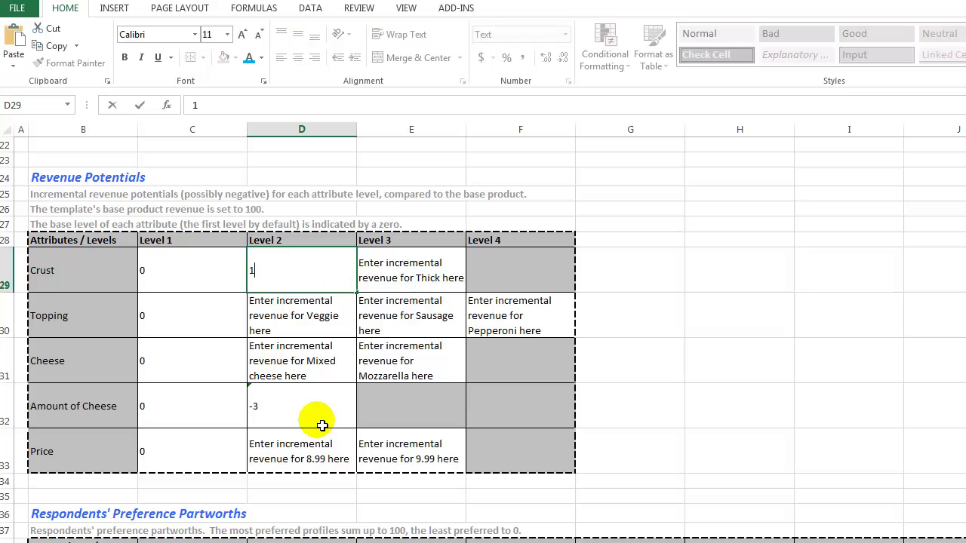
key("Tab")
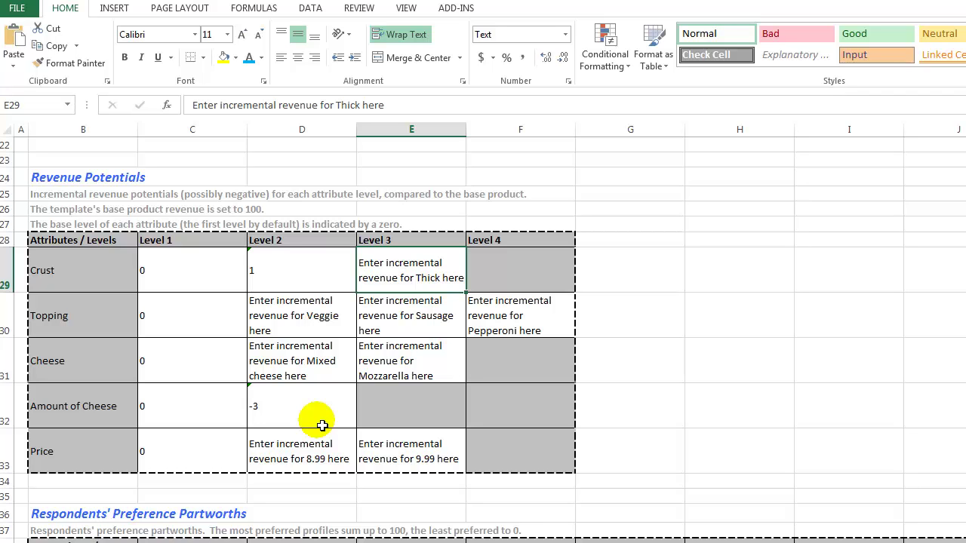
type("-1")
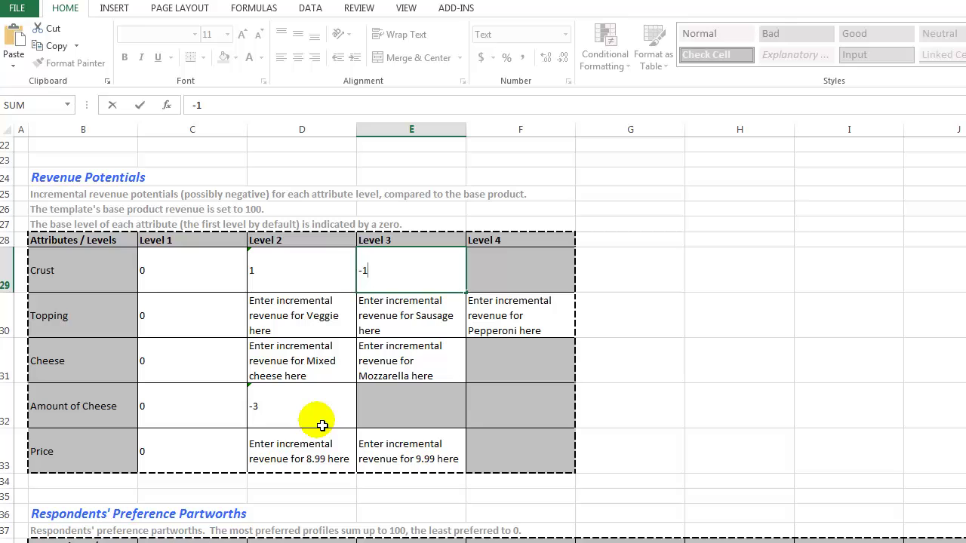
key("Return")
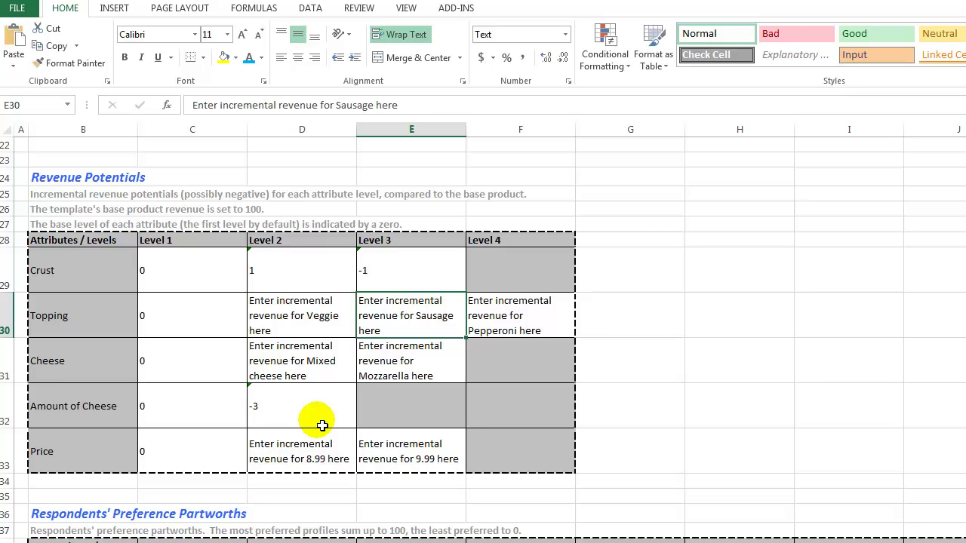
key("Left")
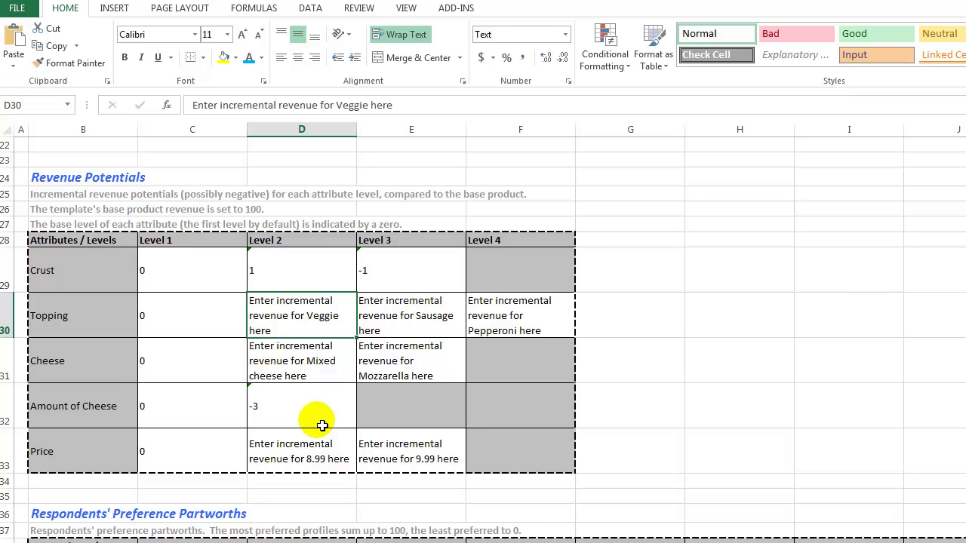
Copy the Conjoint Study Design table of attributes and levels to cell H28, beside the Revenue Potentials table
left_click(204, 326)
left_click(192, 265)
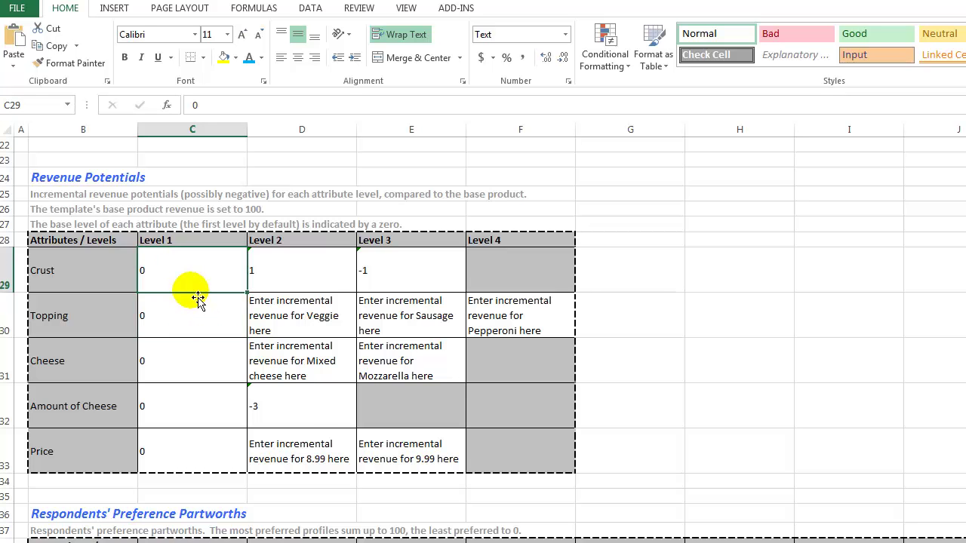
scroll(198, 298, "up", 3)
scroll(198, 298, "down", 1)
scroll(198, 298, "up", 7)
left_click_drag(63, 195, 528, 355)
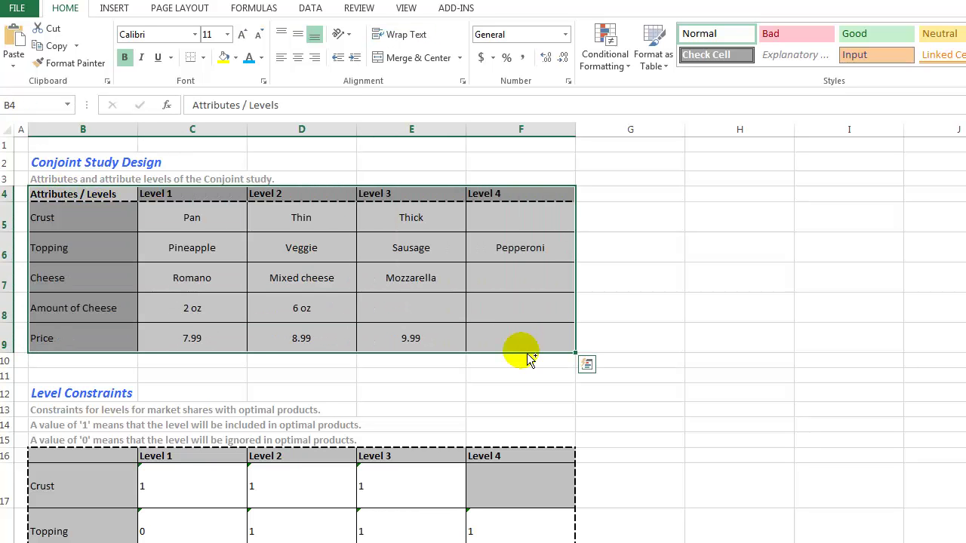
scroll(528, 355, "down", 5)
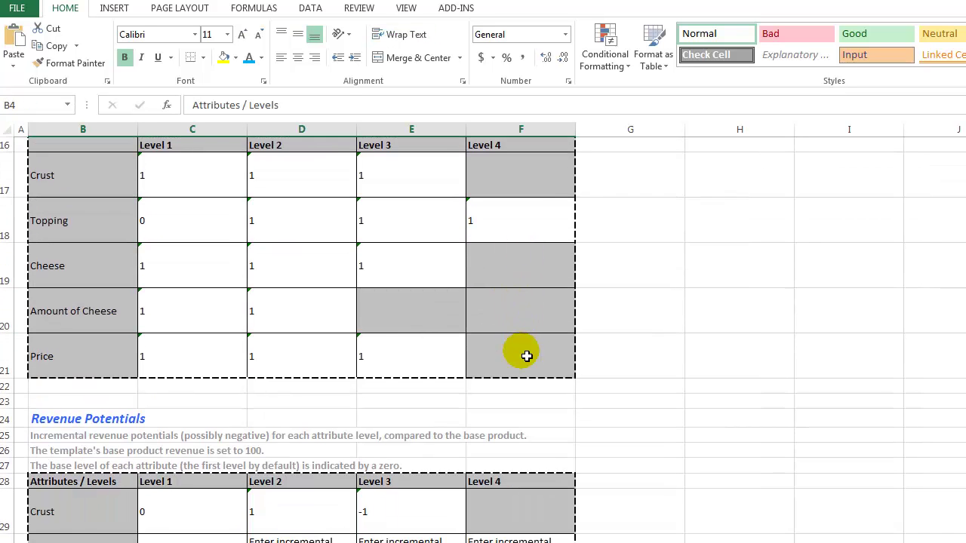
scroll(527, 356, "down", 2)
left_click(717, 246)
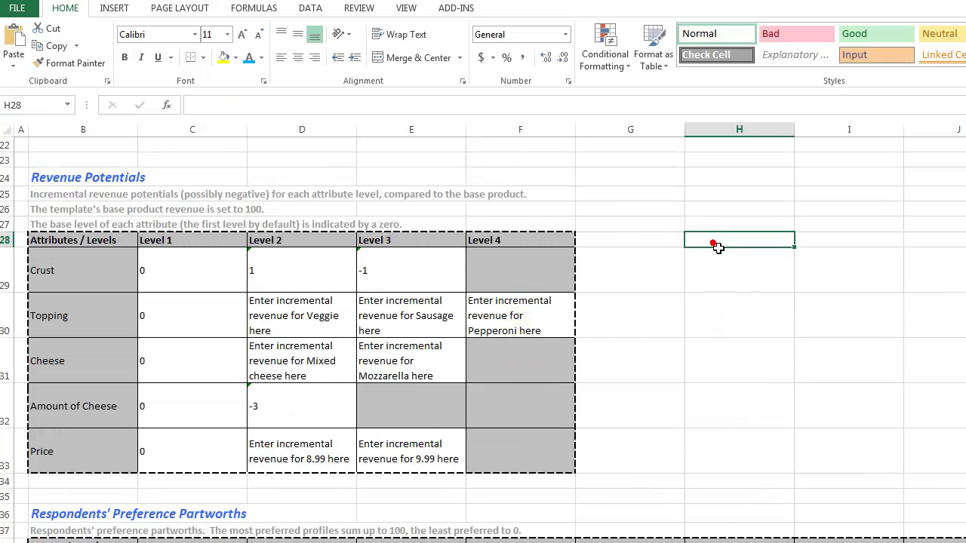
key("ctrl+v")
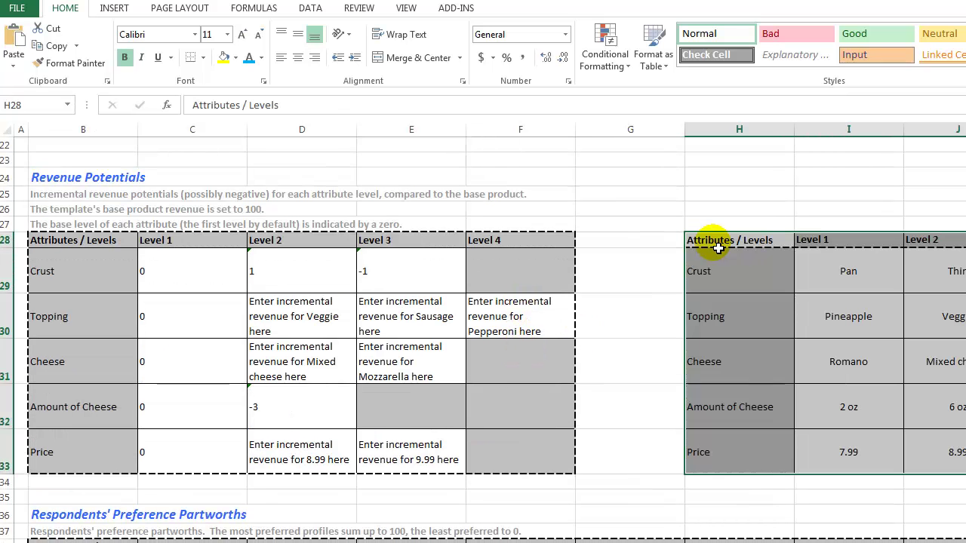
Check the base levels in the copied table and narrow the empty column G separating it from the Revenue Potentials table
left_click(831, 282)
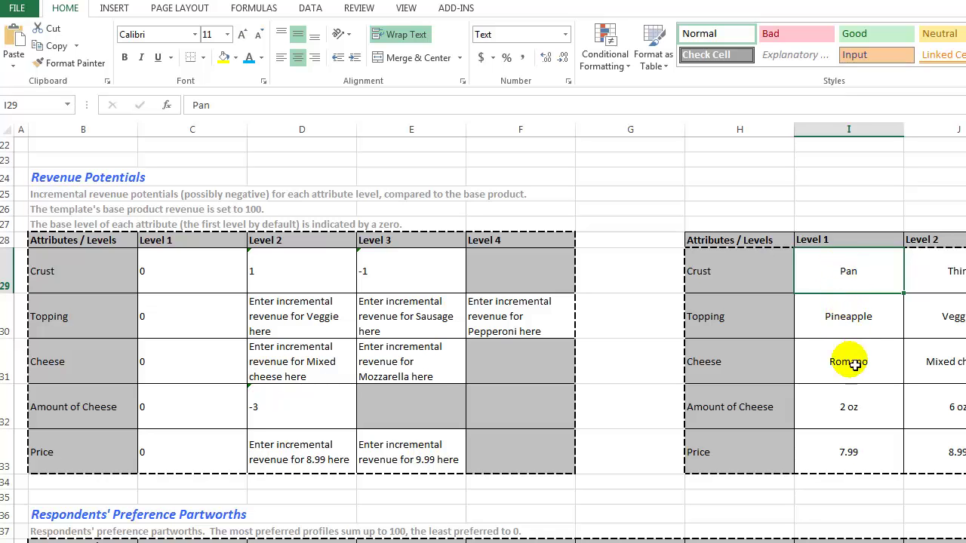
left_click(854, 406)
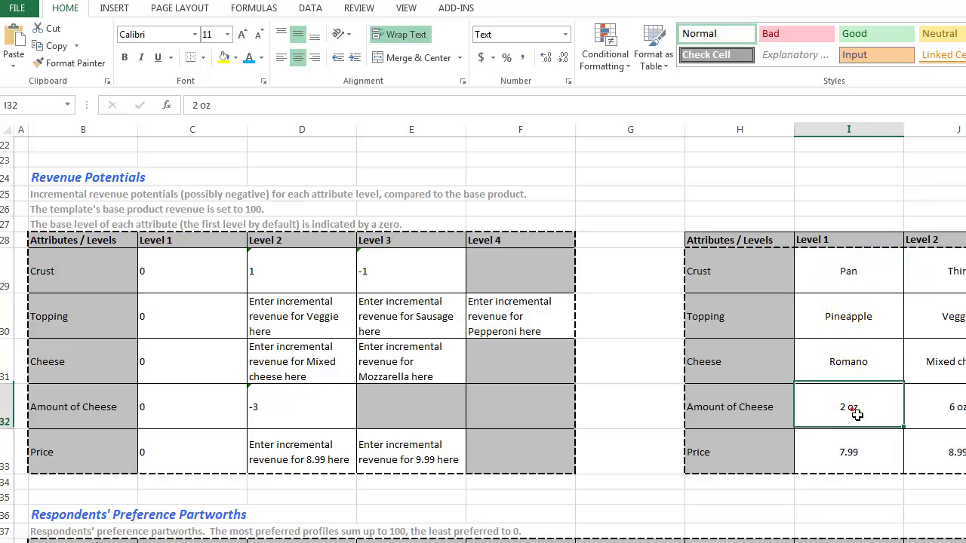
left_click(853, 453)
left_click(630, 130)
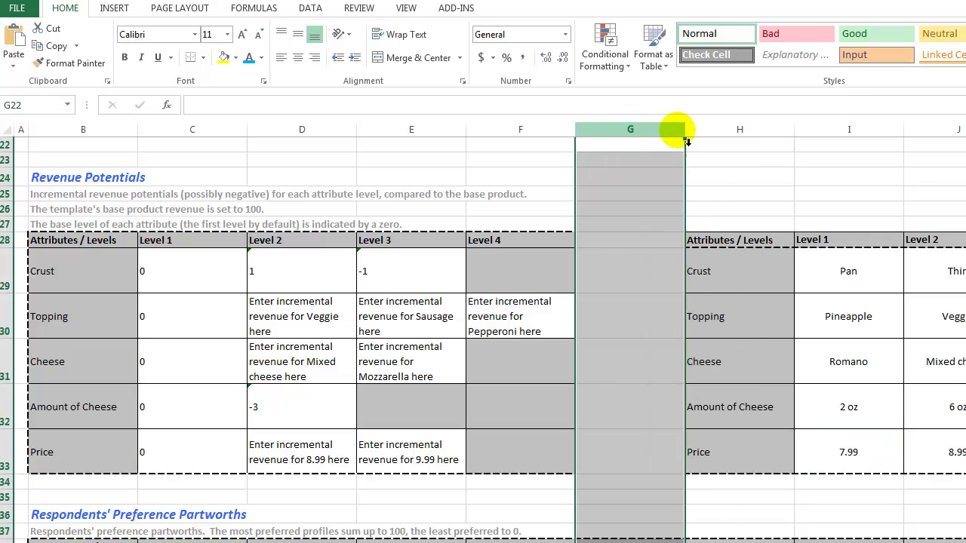
left_click_drag(686, 133, 612, 132)
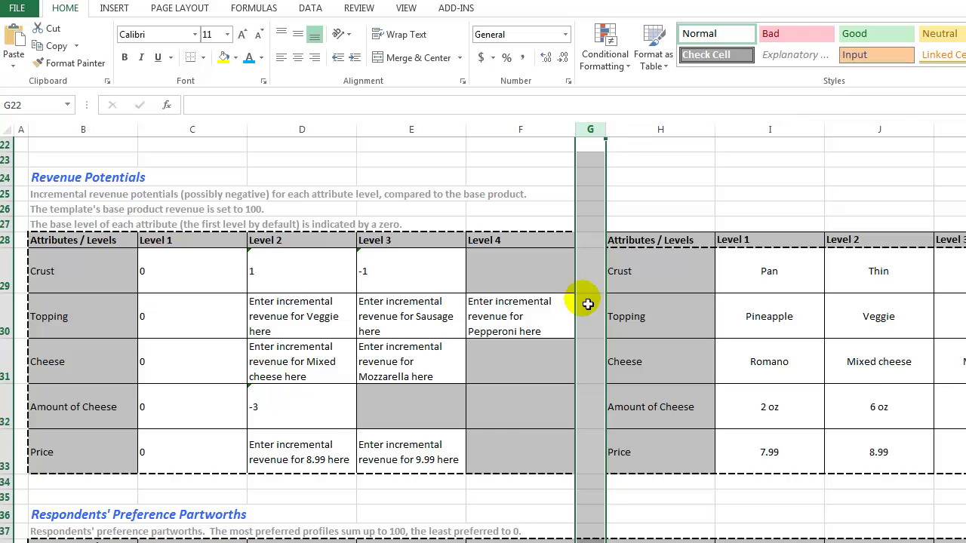
left_click(518, 465)
Set the incremental Topping revenues to -1 for Veggie, -1 for Sausage and 0 for Pepperoni
left_click(323, 315)
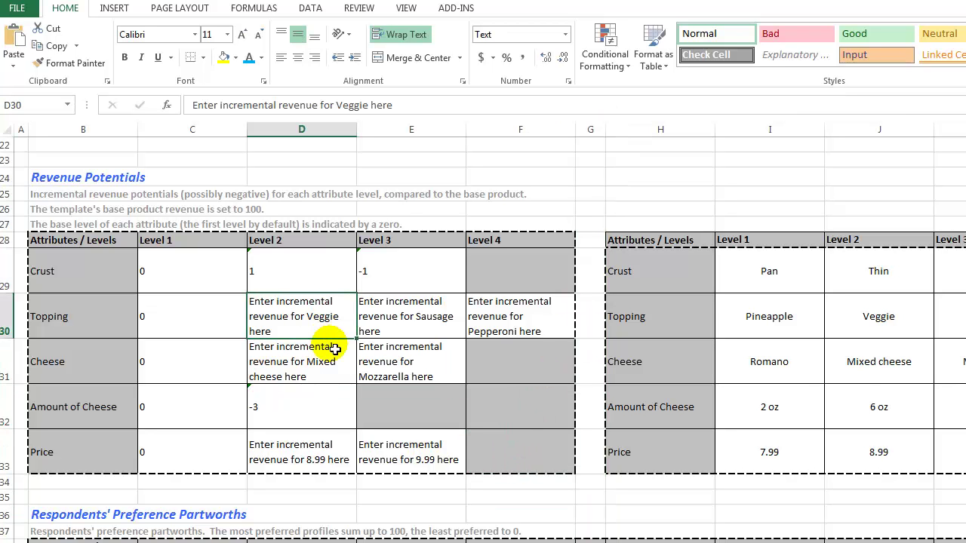
type("-1")
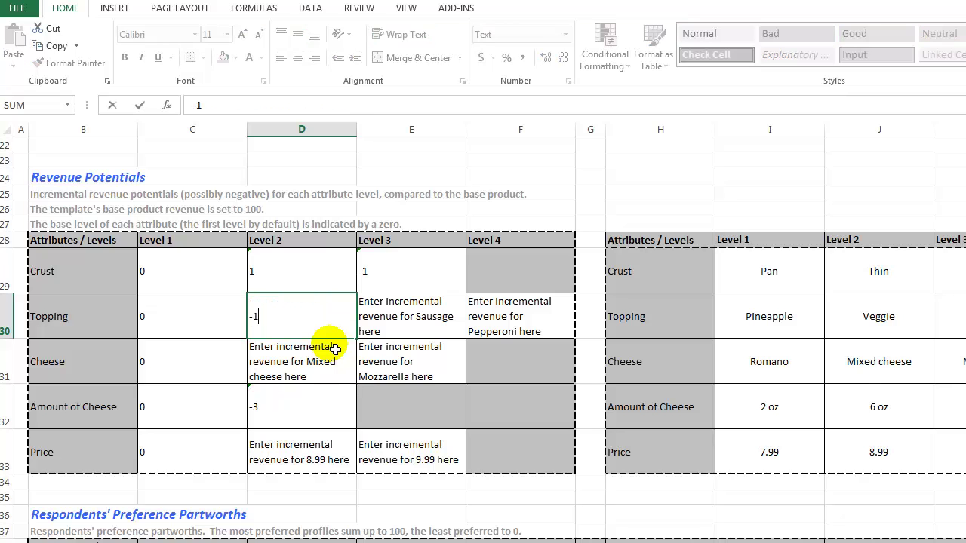
key("Tab")
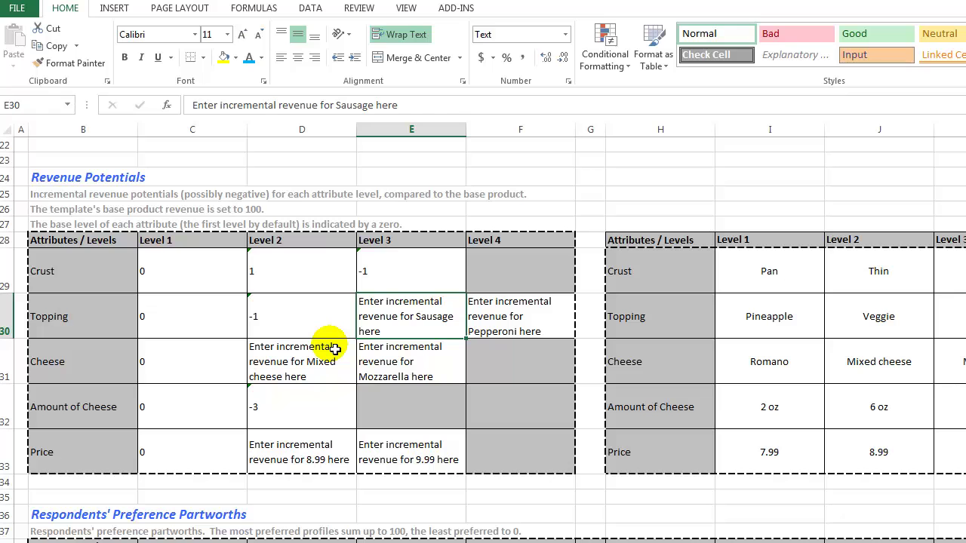
type("-1")
key("Tab")
type("0")
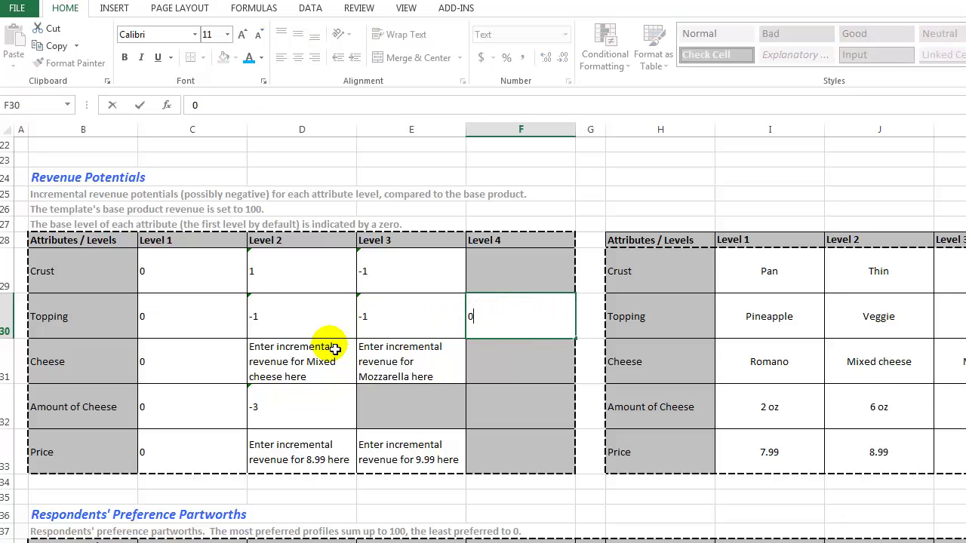
key("Left")
key("Left")
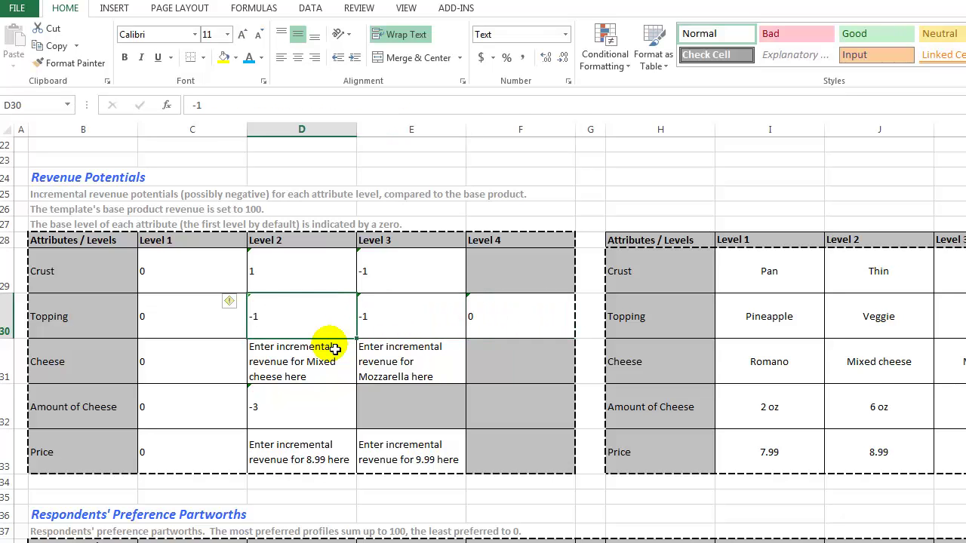
Set the incremental Cheese revenues to 2 for Mixed cheese and -2 for Mozzarella
left_click(335, 348)
key("BackSpace")
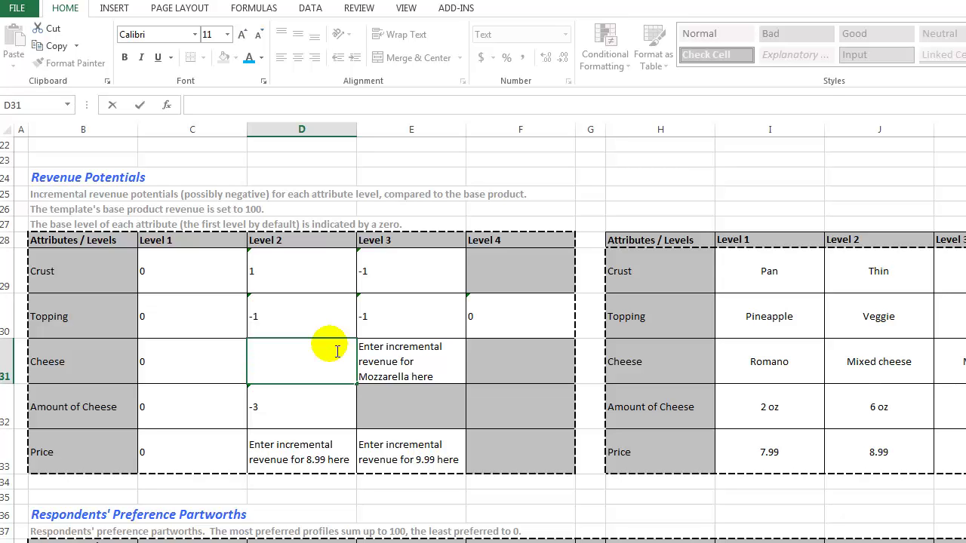
type("2")
key("Tab")
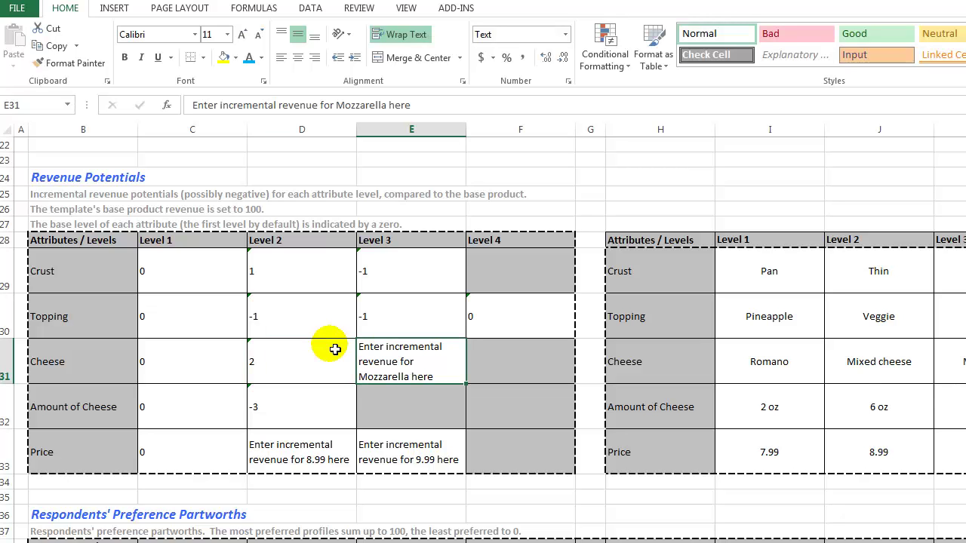
key("BackSpace")
type("-2")
key("Return")
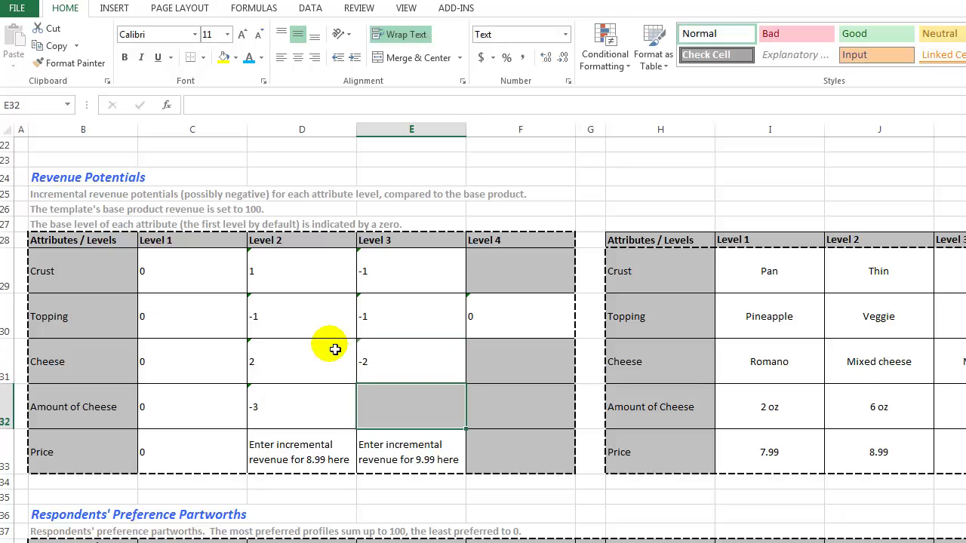
Set the incremental Price revenues to 1 for 8.99 and 2 for 9.99
key("Down")
key("Left")
type("1")
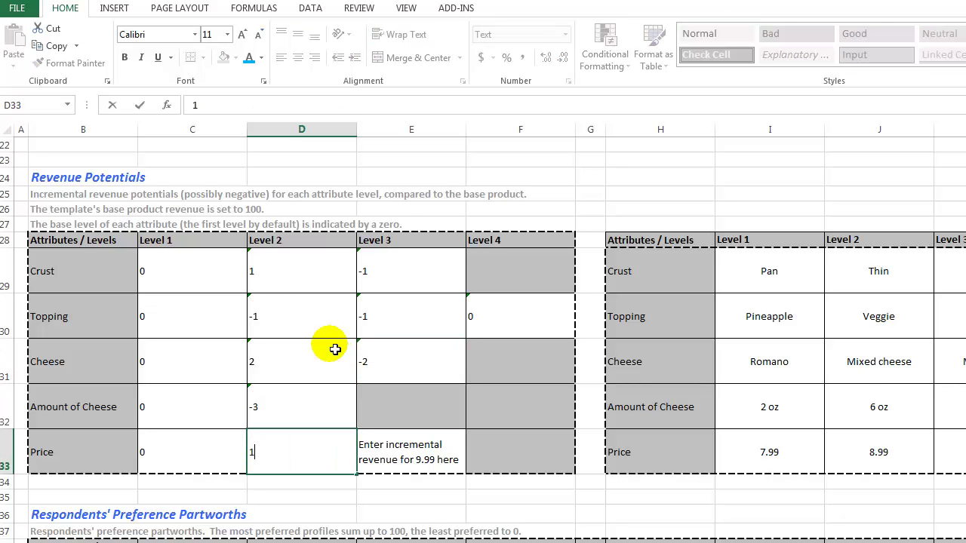
key("Tab")
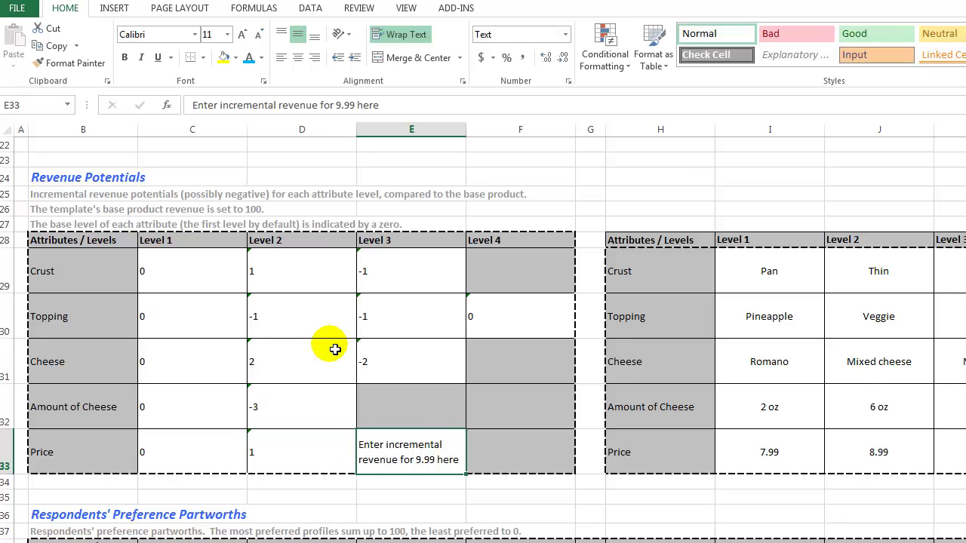
type("2")
key("Left")
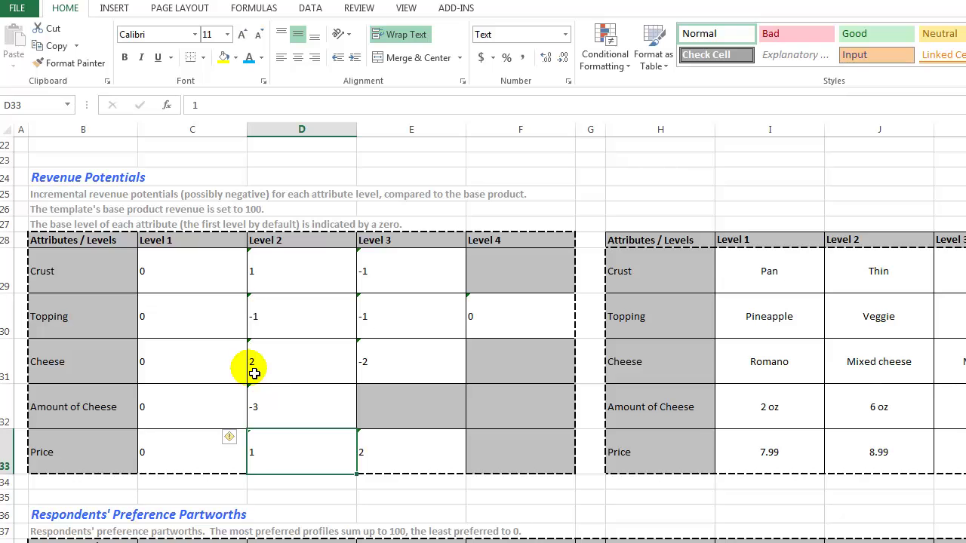
left_click(192, 484)
Enter the existing products' market shares: 30 for Aloha Special, 40 for Pepper Pie and 30 for Heart This
scroll(276, 393, "down", 3)
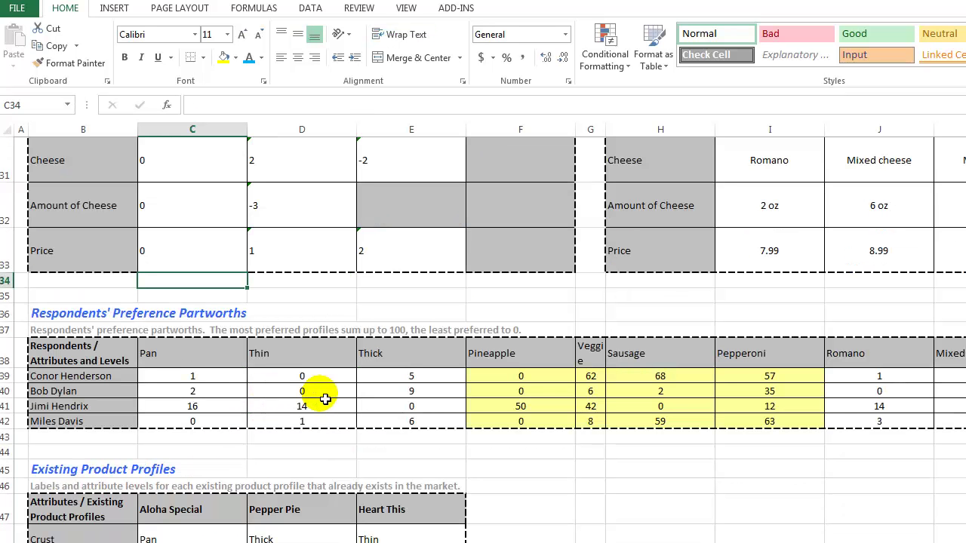
left_click(298, 452)
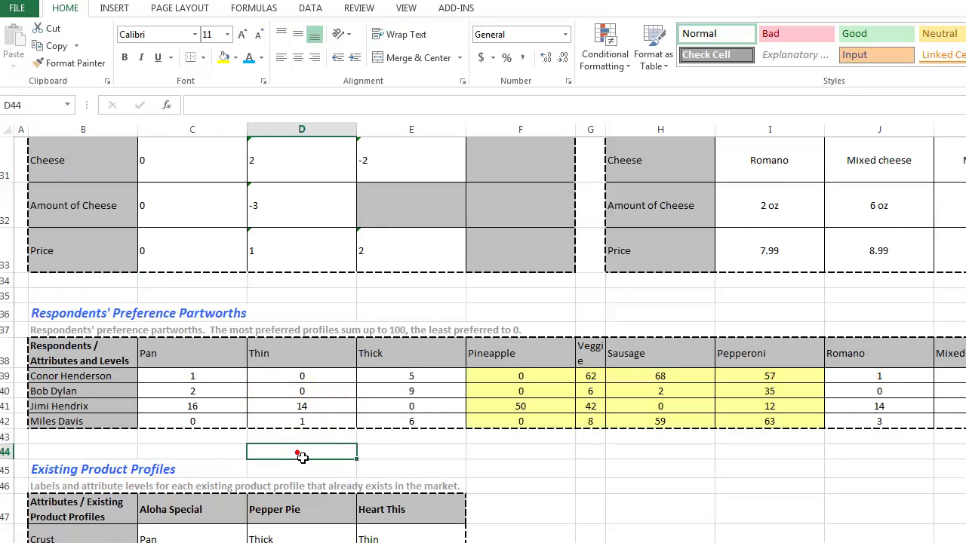
scroll(296, 455, "down", 3)
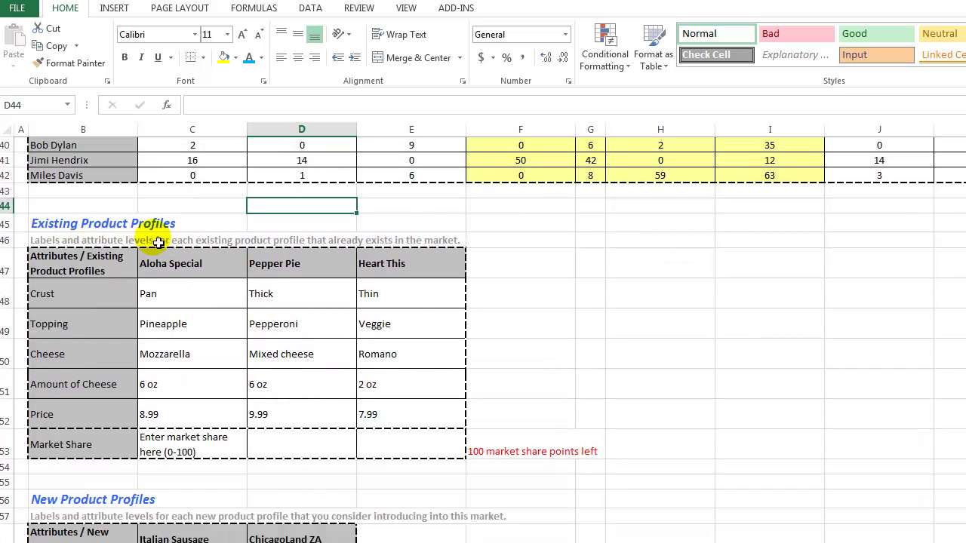
left_click(71, 445)
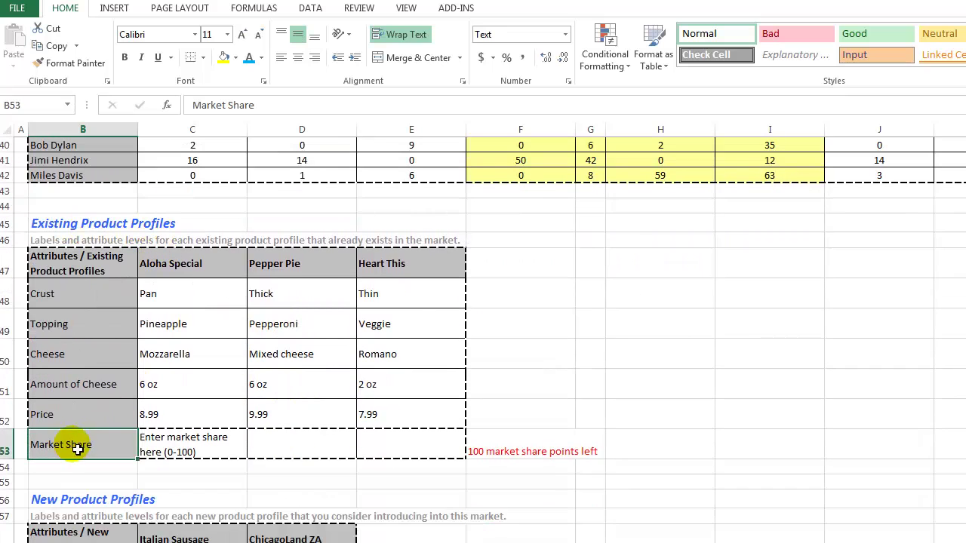
left_click(198, 449)
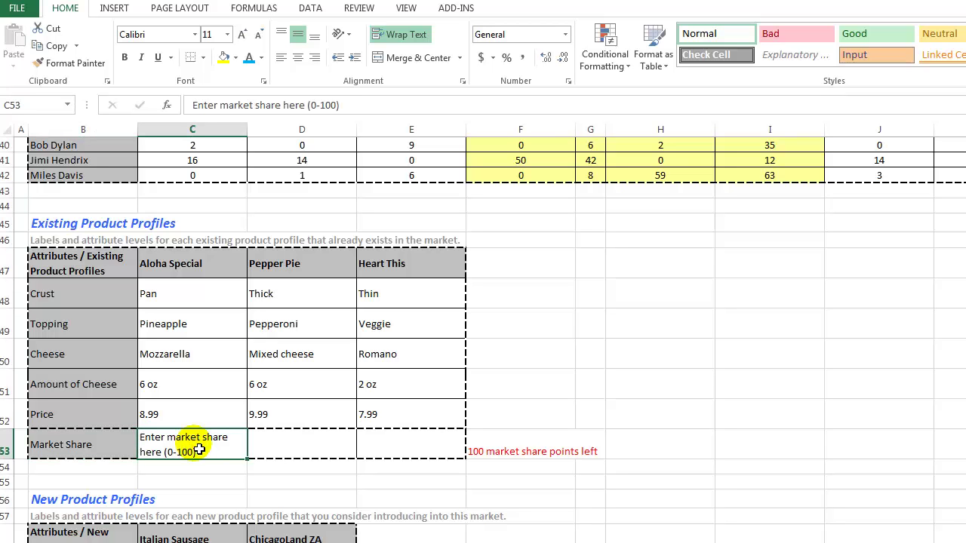
type("30")
key("Tab")
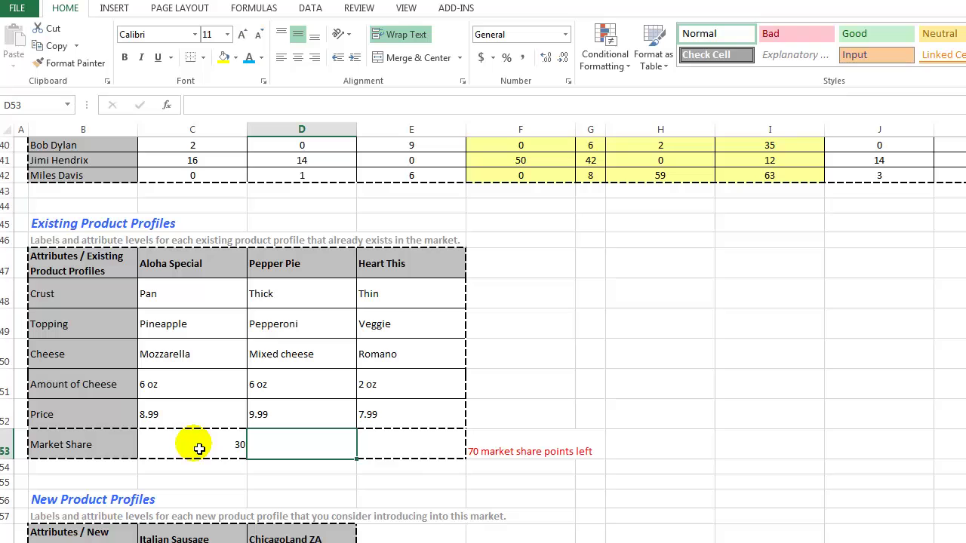
type("40")
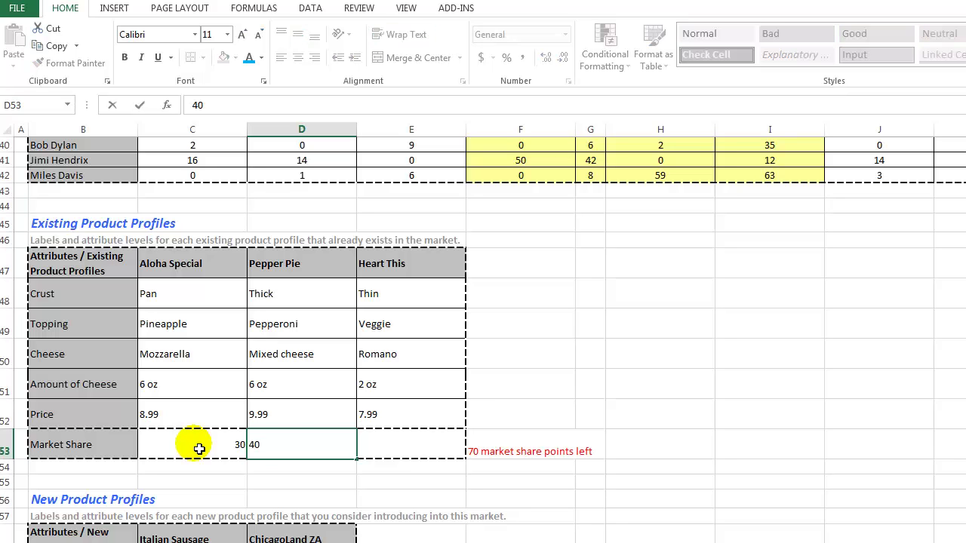
key("Tab")
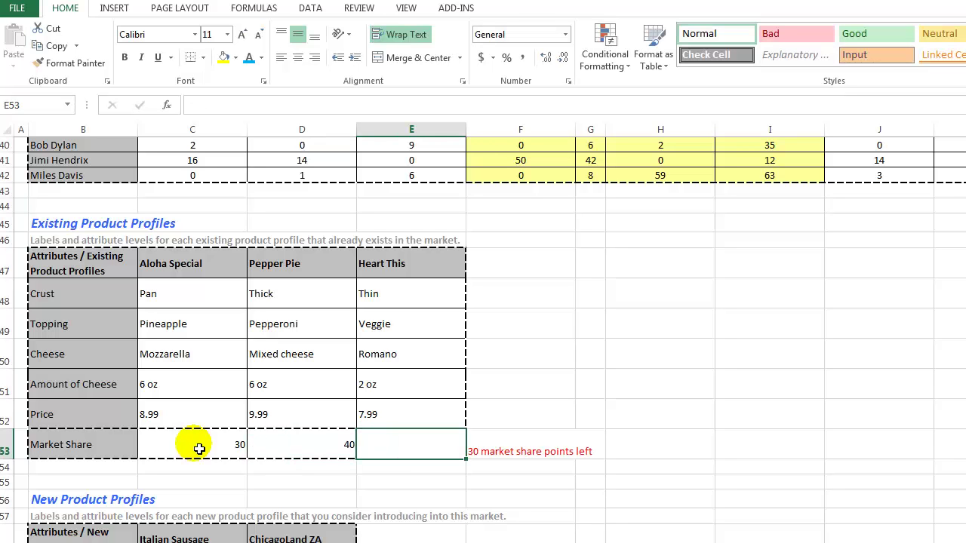
type("30")
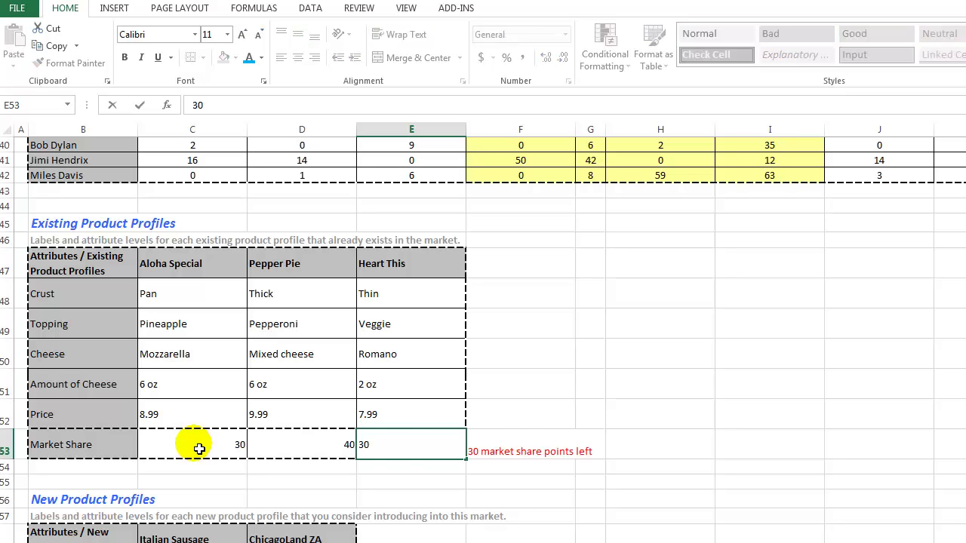
key("shift+Tab")
left_click_drag(198, 449, 422, 453)
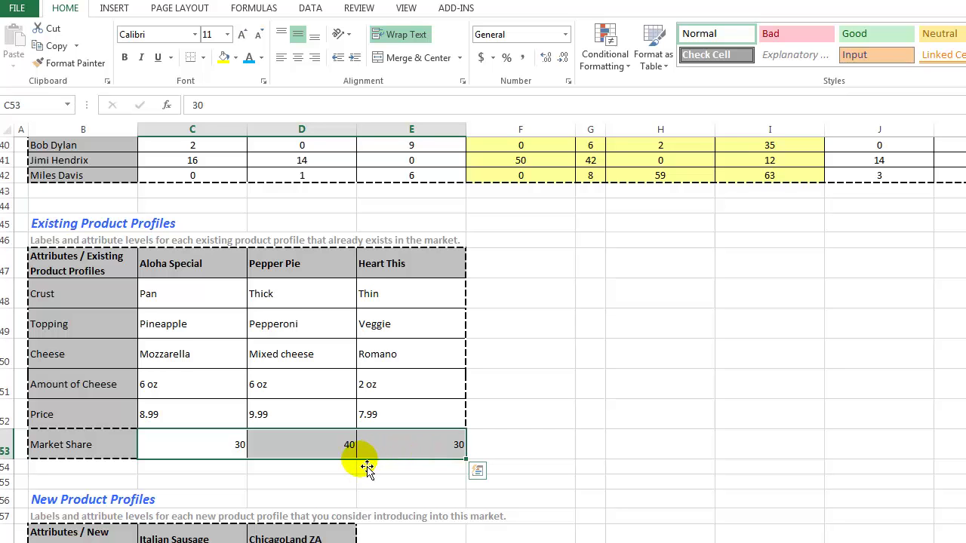
Review the Italian Sausage and ChicagoLand ZA new product profiles and the completed tables above them
scroll(367, 467, "down", 4)
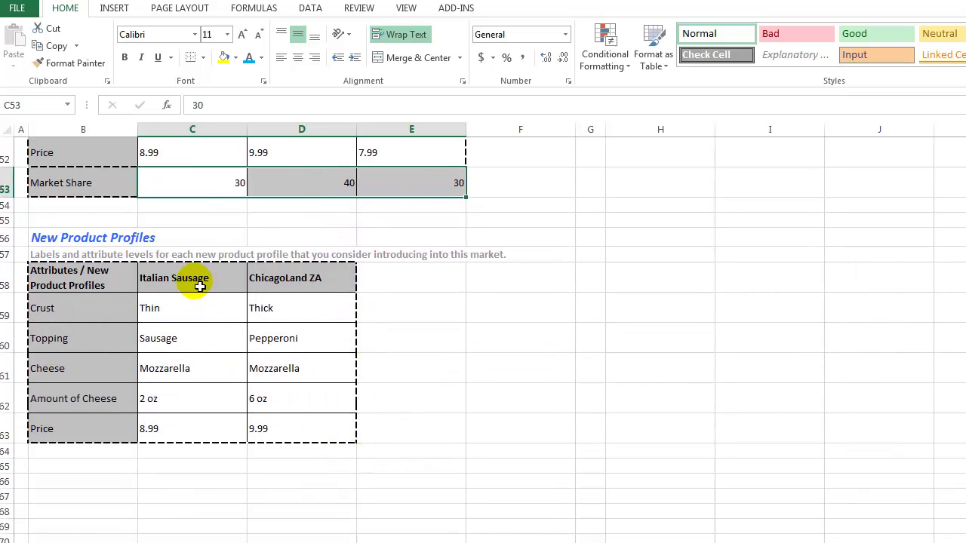
left_click(199, 284)
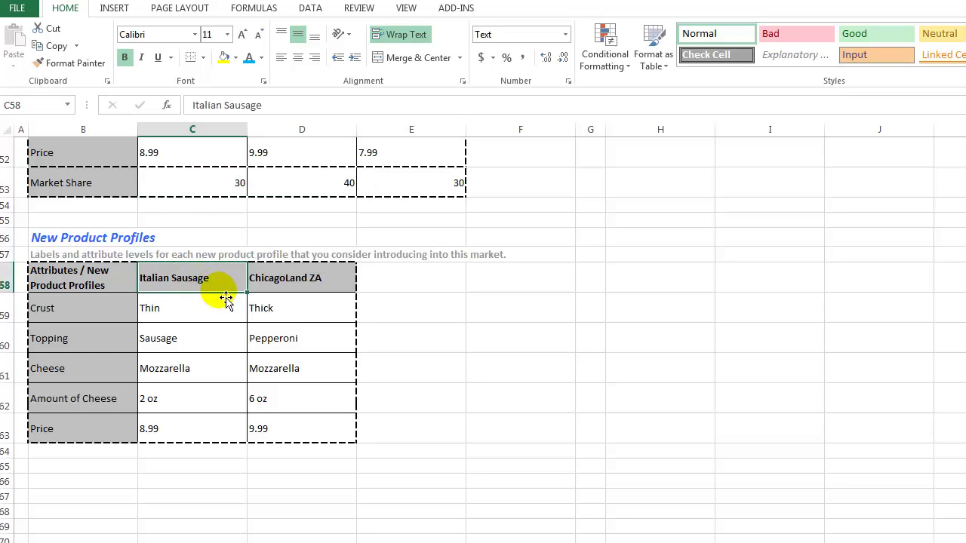
left_click(326, 288)
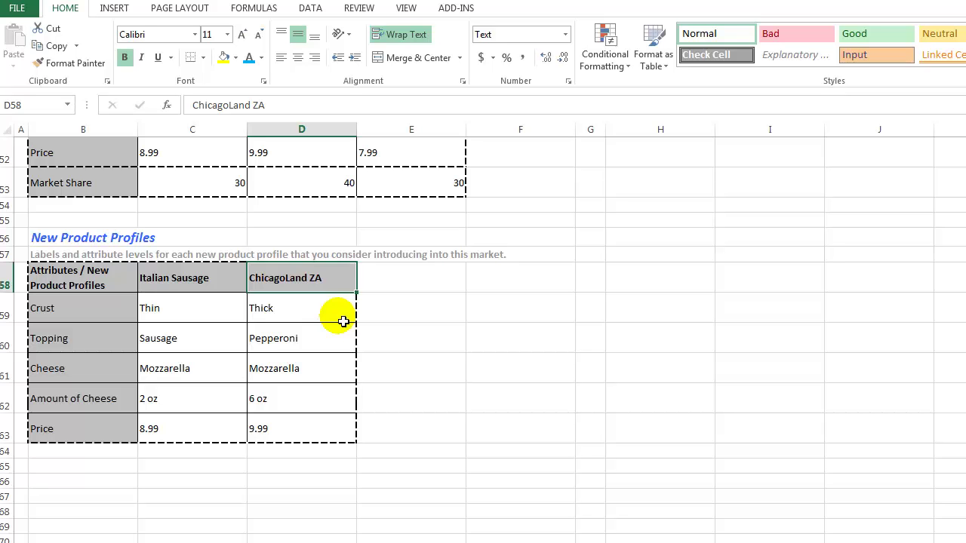
scroll(338, 354, "up", 5)
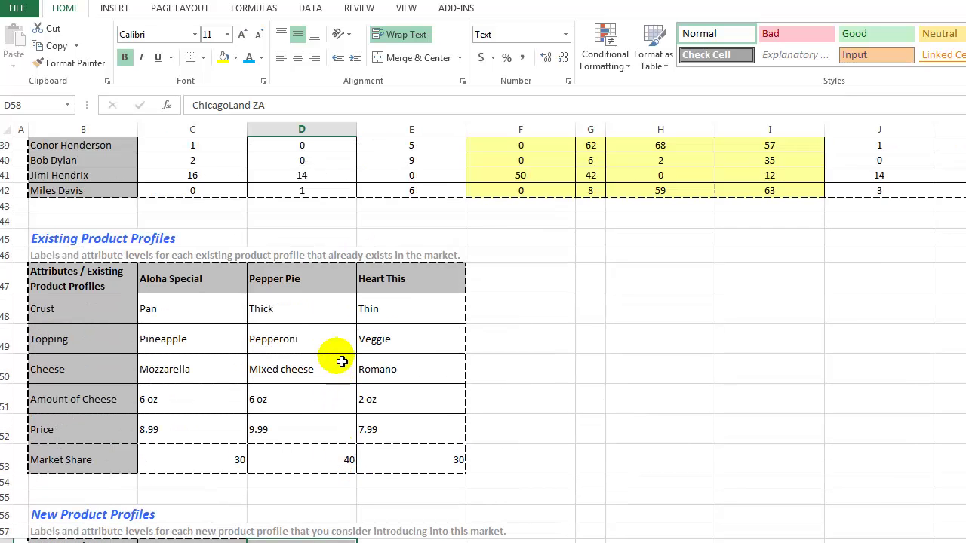
scroll(342, 362, "up", 6)
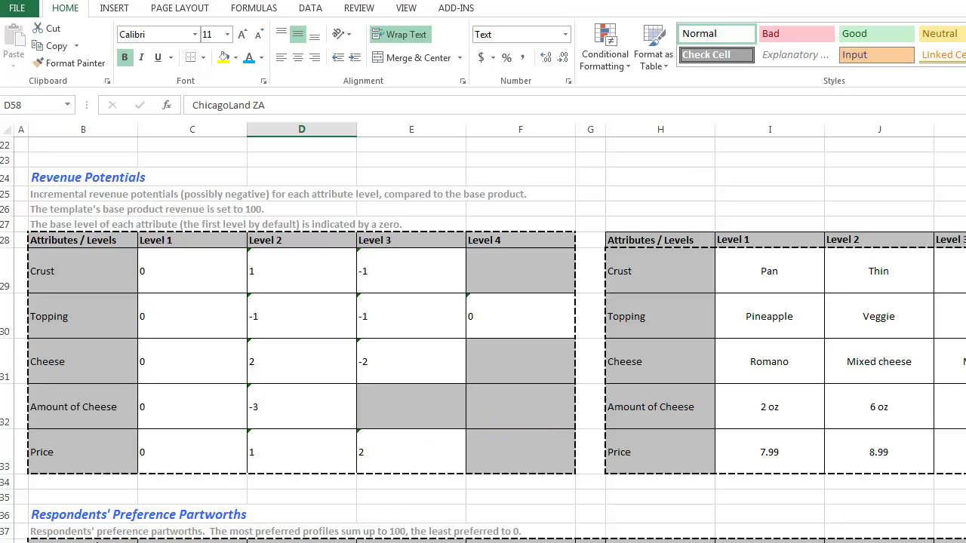
Start the conjoint Run Analysis and try the optimal-product simulation for one revenue-optimized profile before choosing the simulation with new product profiles
left_click(456, 8)
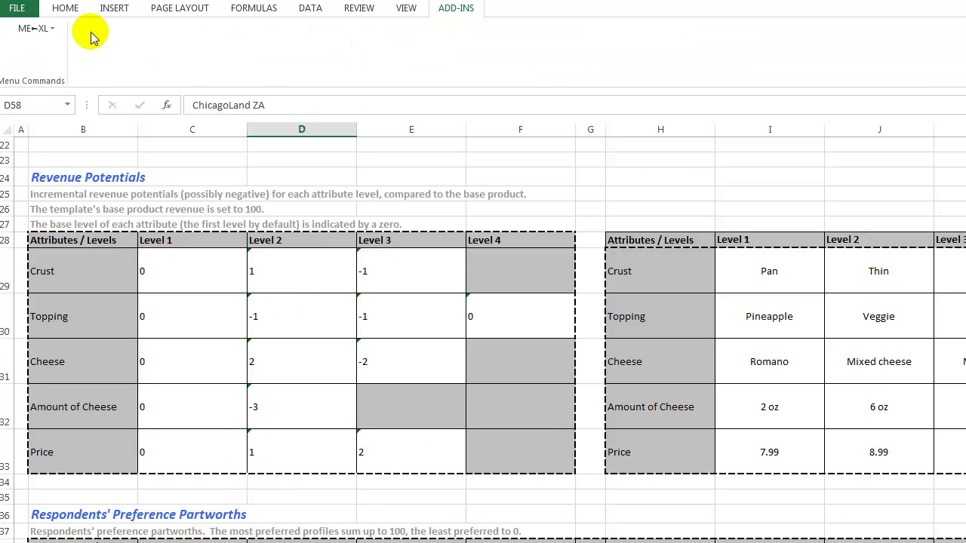
left_click(48, 28)
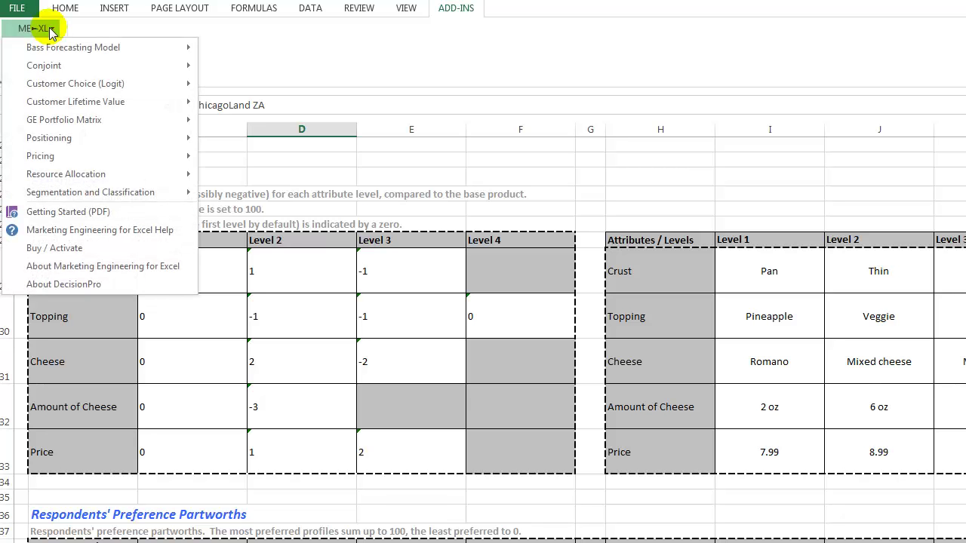
mouse_move(65, 66)
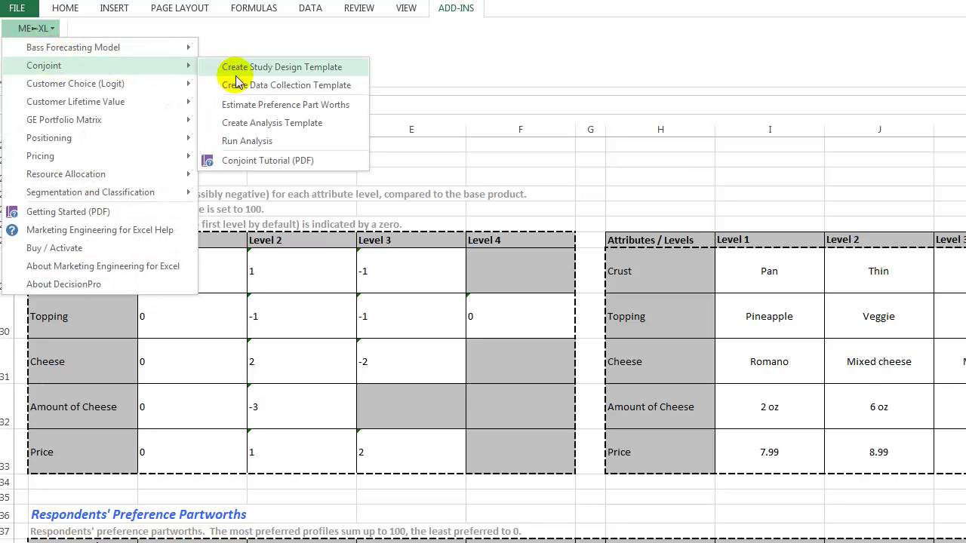
left_click(254, 140)
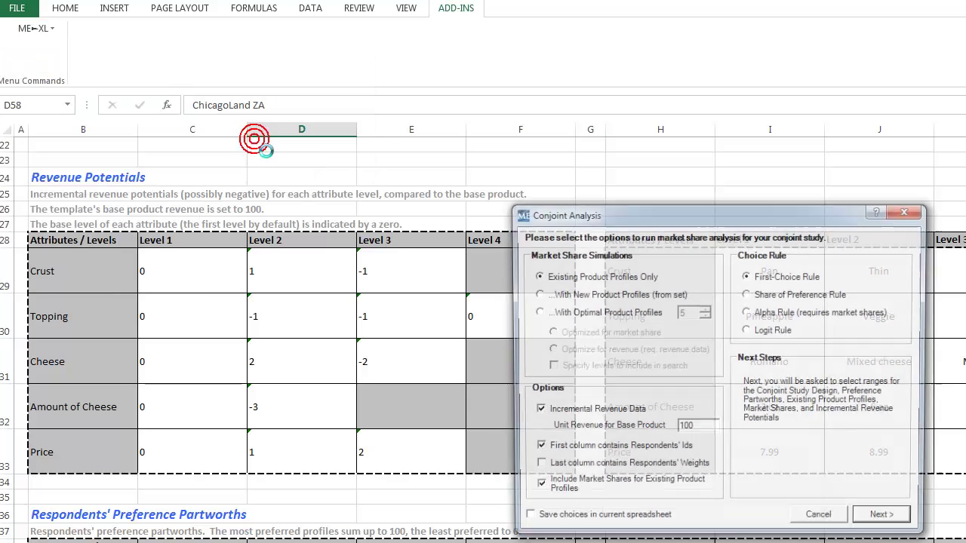
left_click_drag(613, 217, 237, 162)
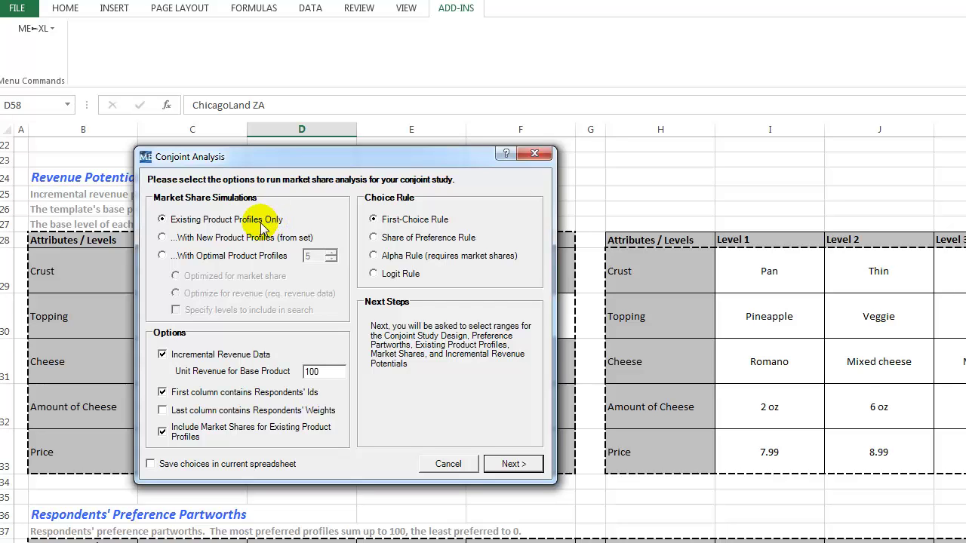
left_click(162, 237)
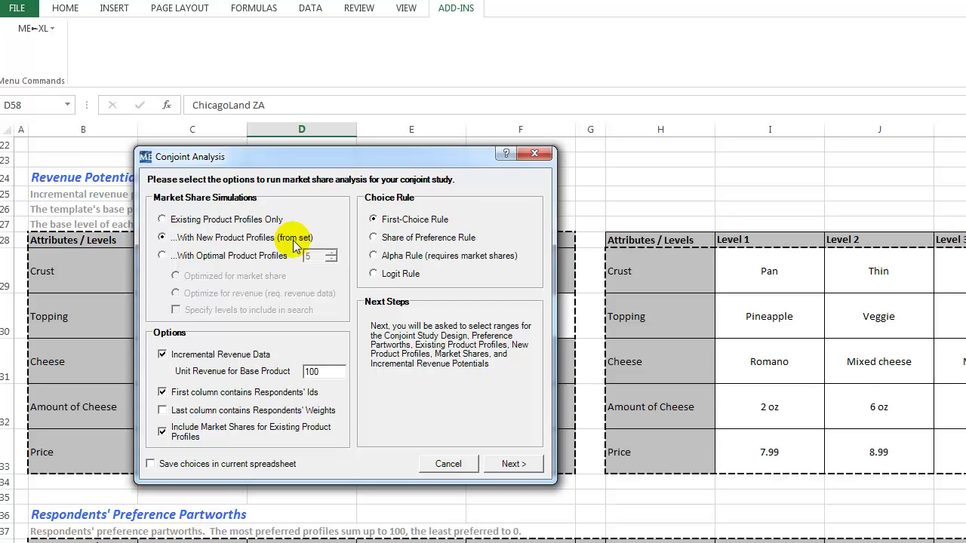
left_click(163, 256)
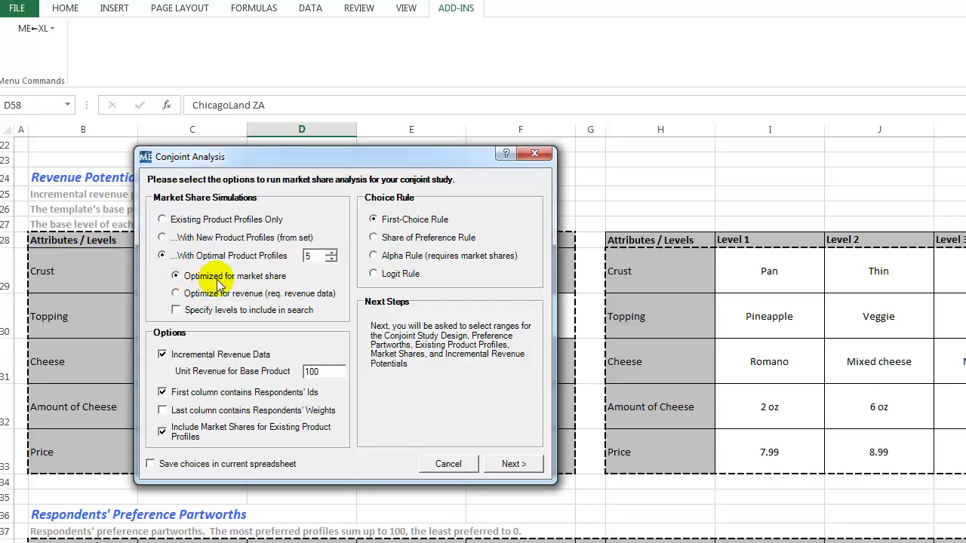
left_click(175, 294)
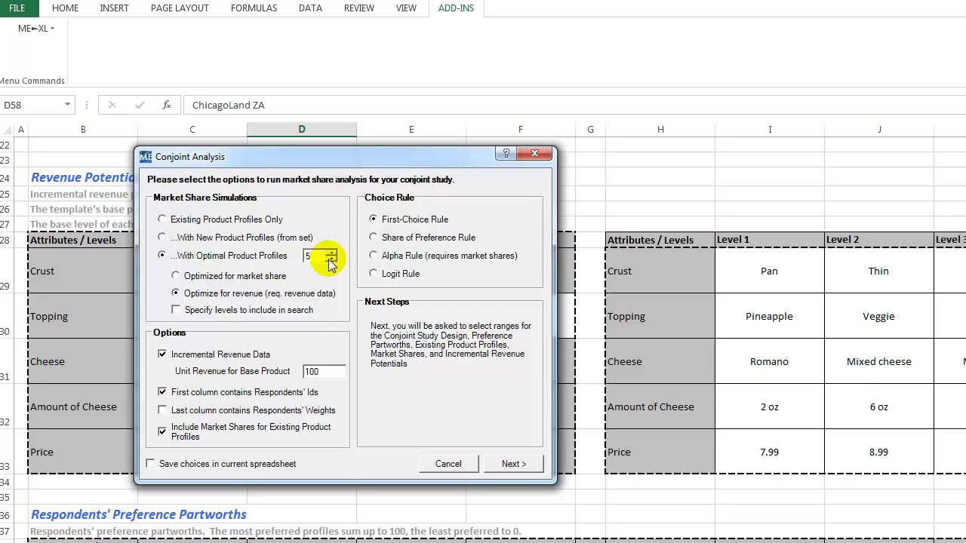
left_click(330, 260)
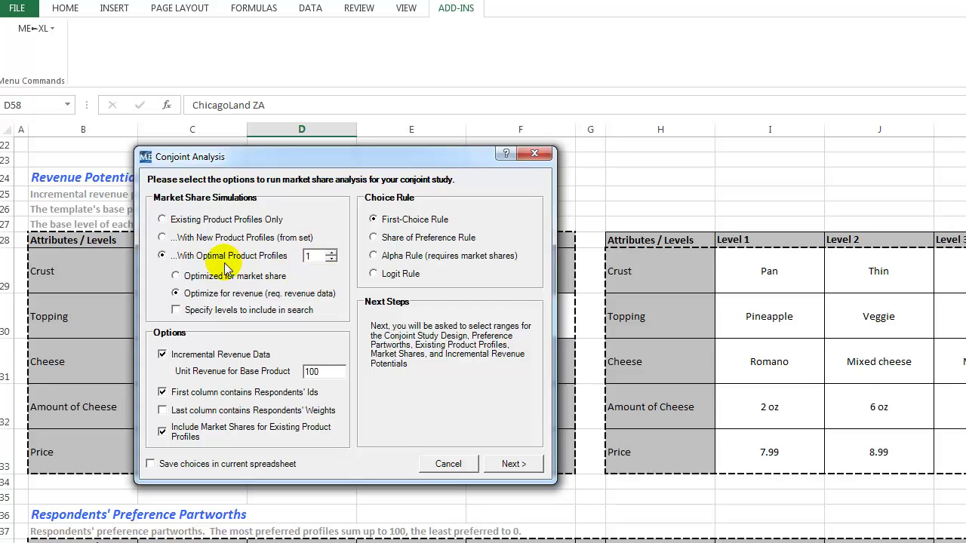
left_click(162, 237)
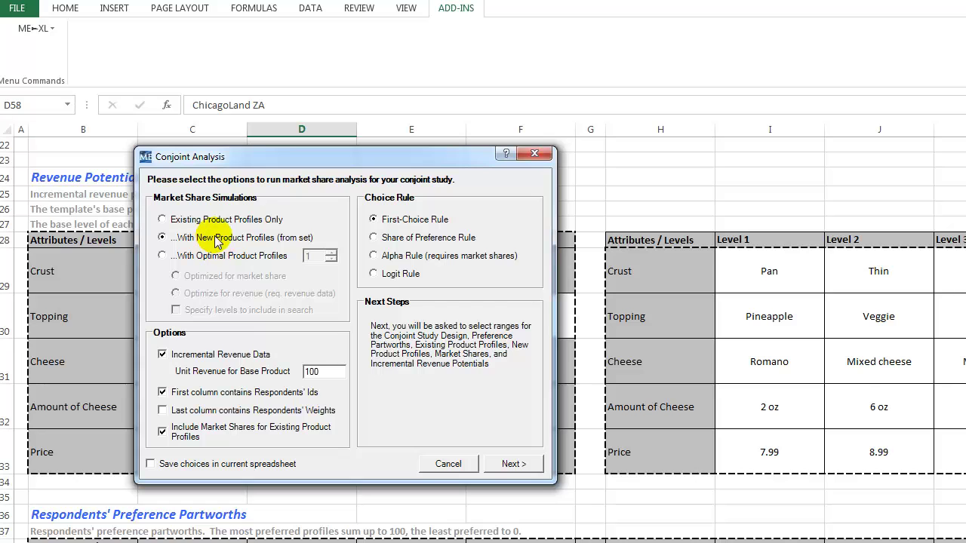
left_click(219, 354)
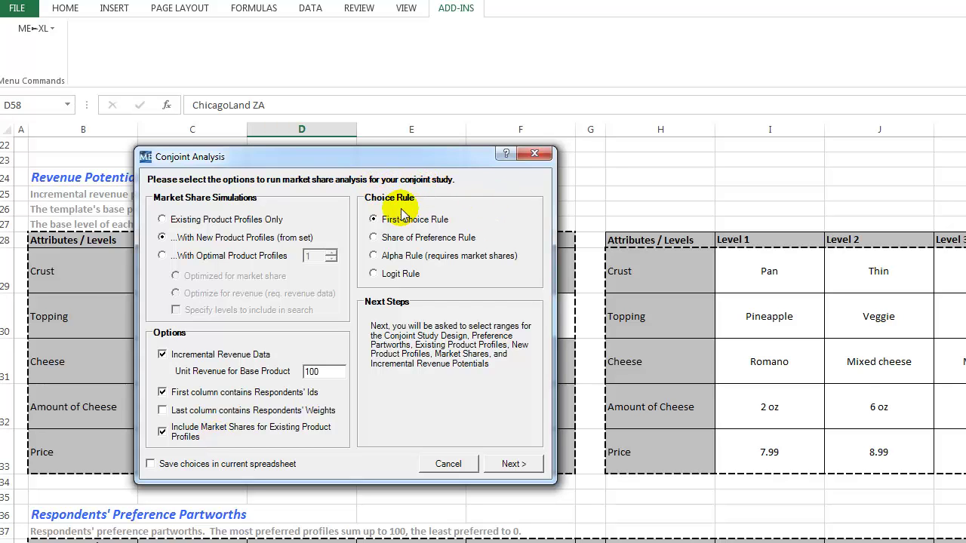
Try the Share of Preference and Logit choice rules, select the Alpha Rule and proceed to the cell range selection
left_click_drag(382, 158, 300, 168)
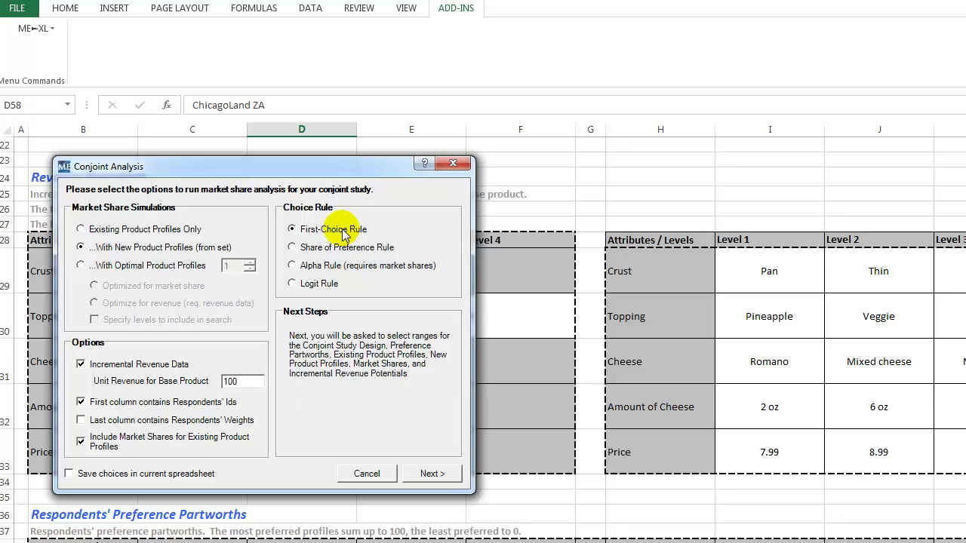
left_click(303, 248)
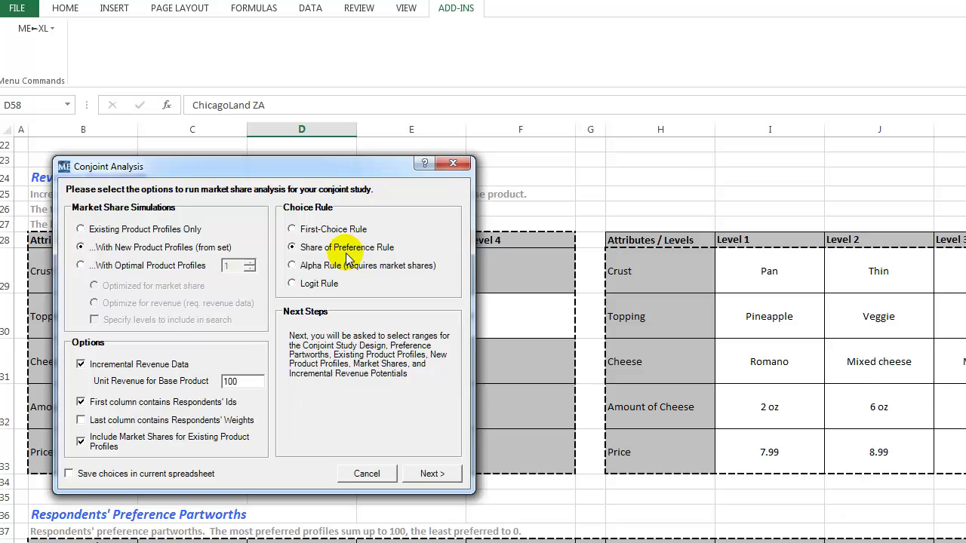
left_click(323, 265)
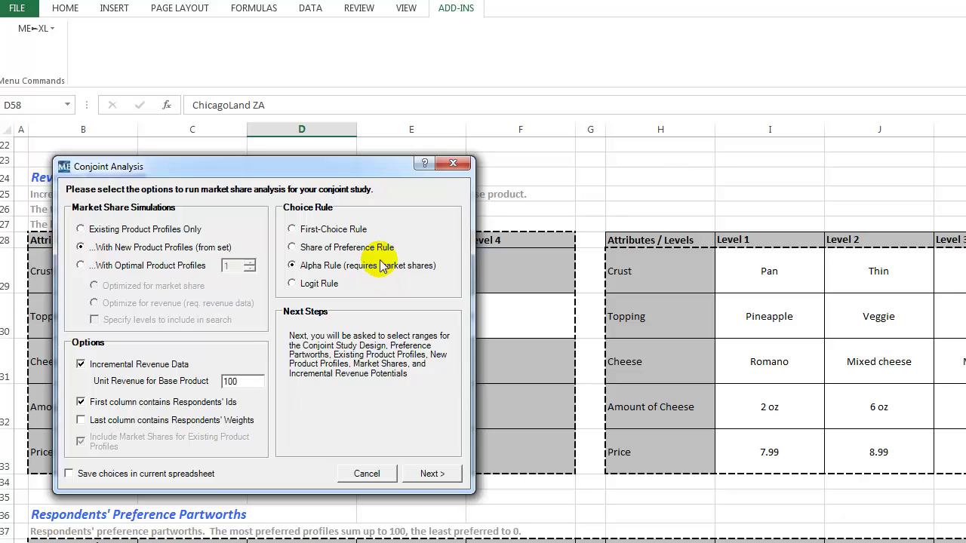
left_click(301, 290)
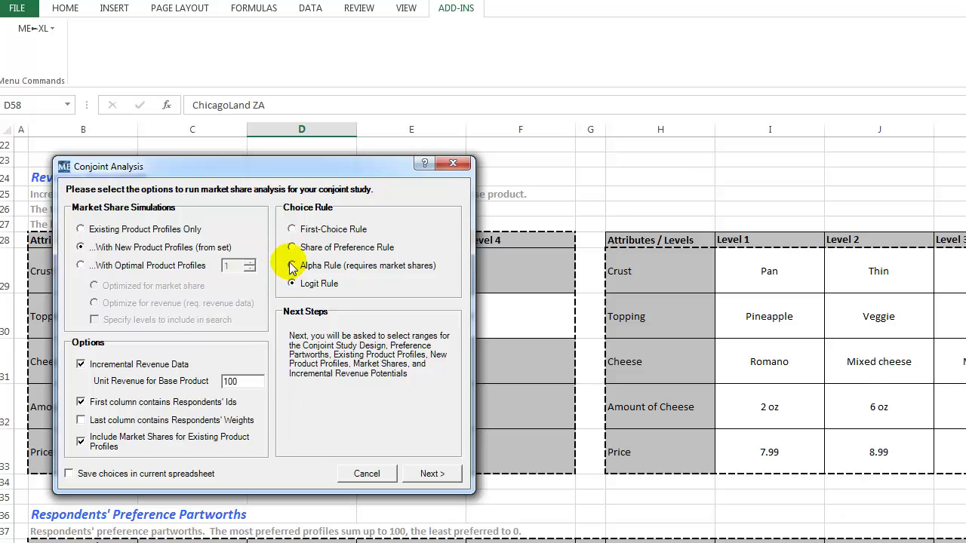
left_click(292, 266)
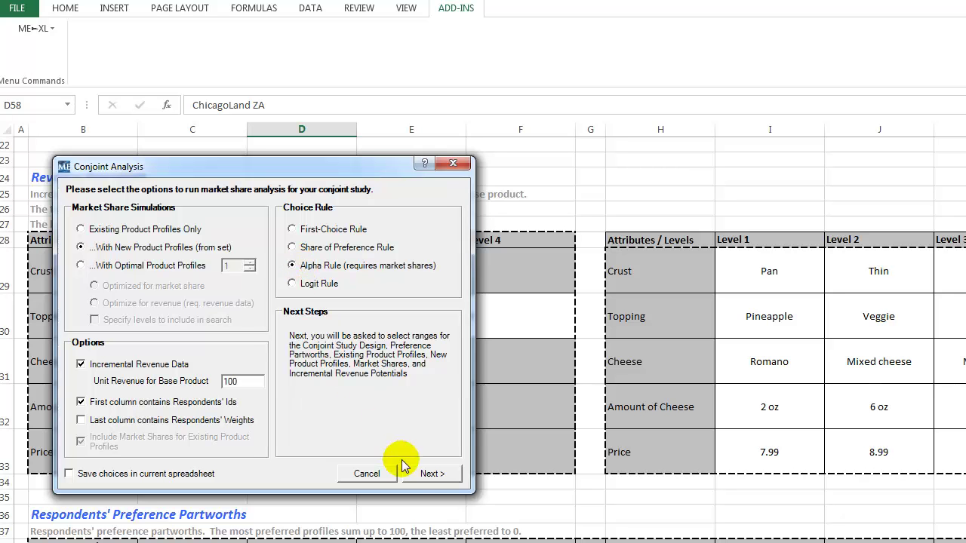
left_click(423, 476)
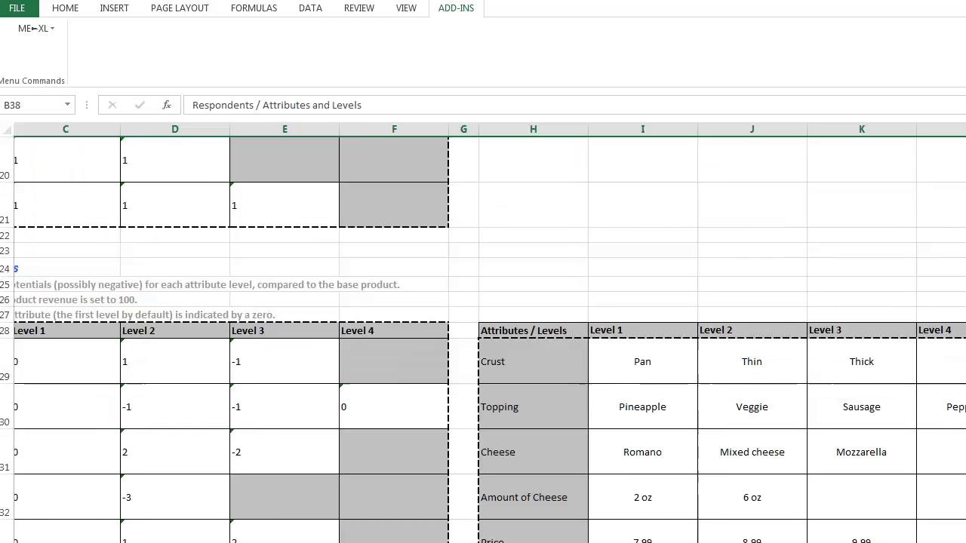
Widen column G and run the conjoint analysis with new product profiles and the Alpha Rule, accepting the suggested cell ranges
left_click_drag(608, 129, 663, 134)
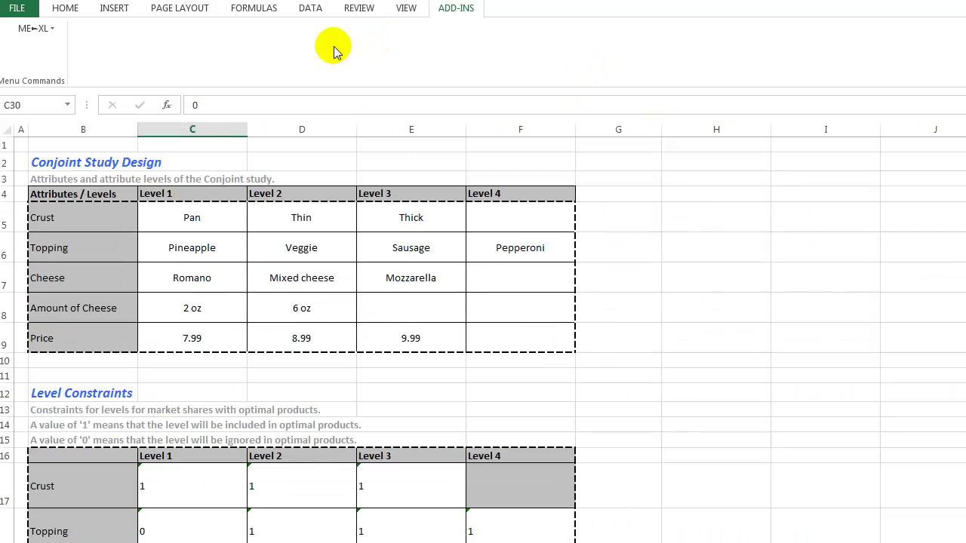
left_click(42, 29)
mouse_move(144, 66)
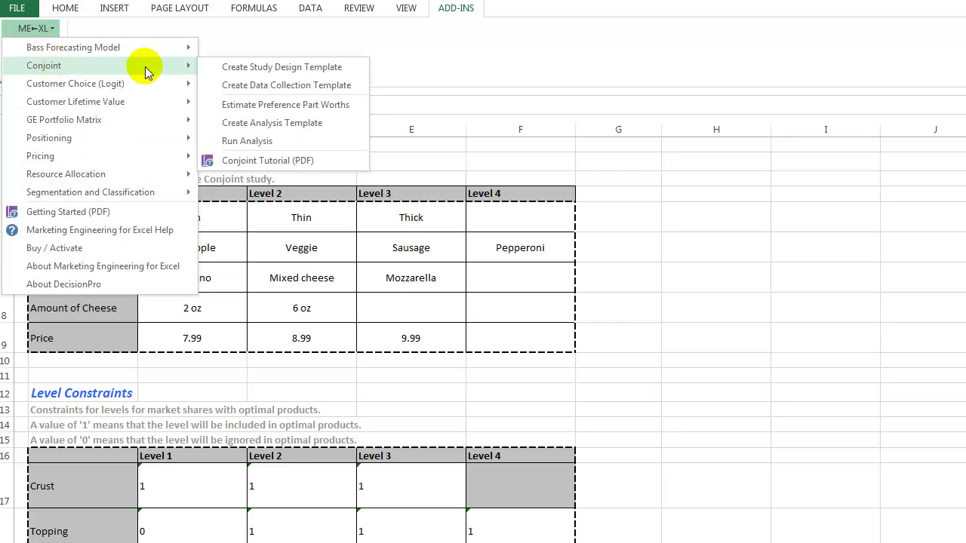
left_click(246, 141)
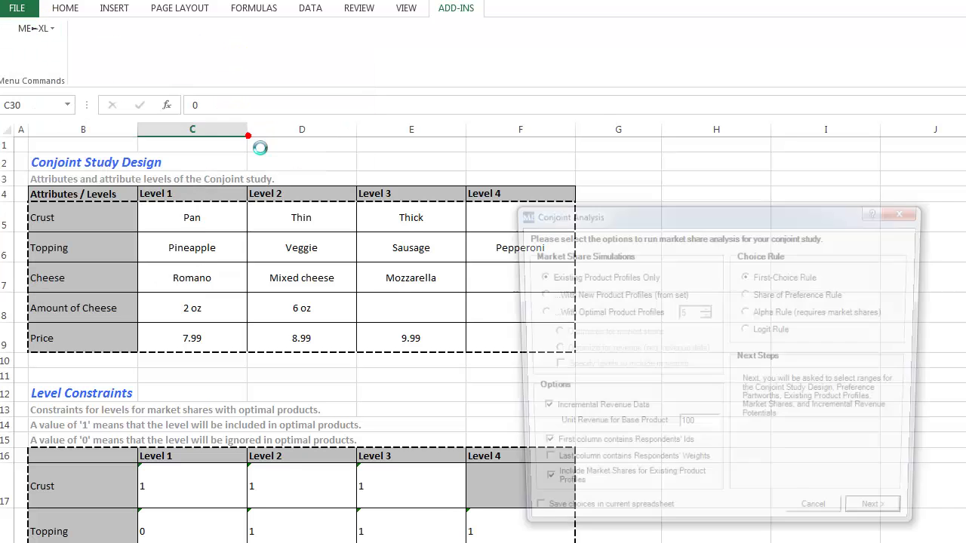
left_click(194, 185)
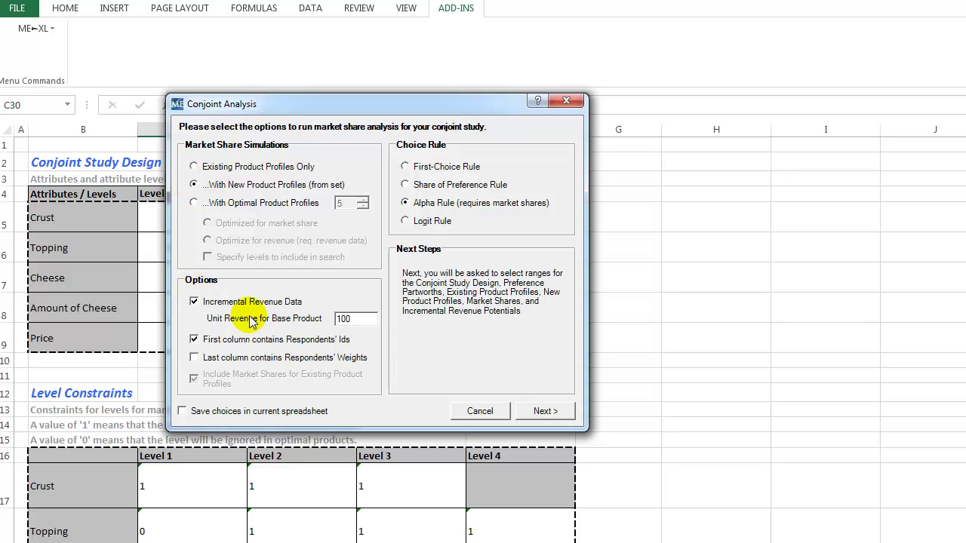
left_click(545, 410)
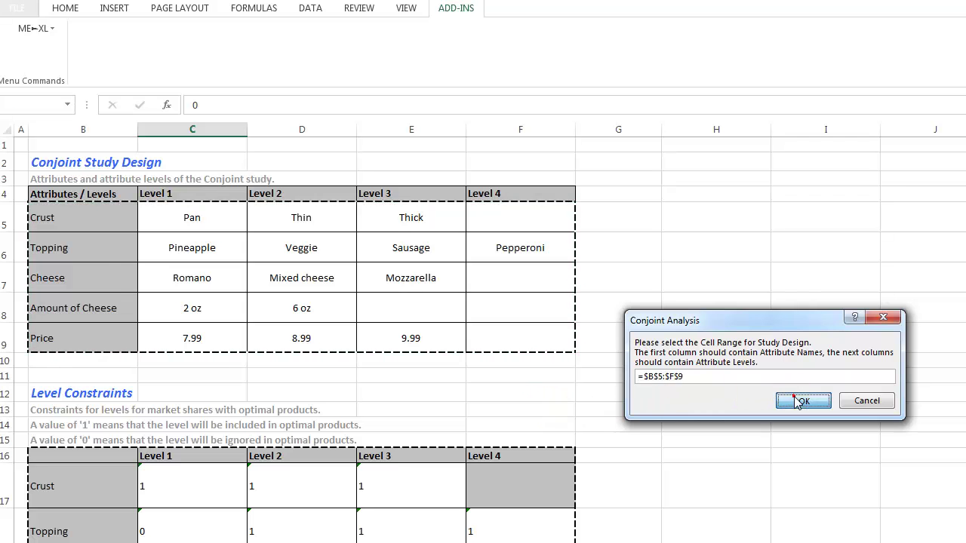
left_click(800, 401)
left_click(794, 401)
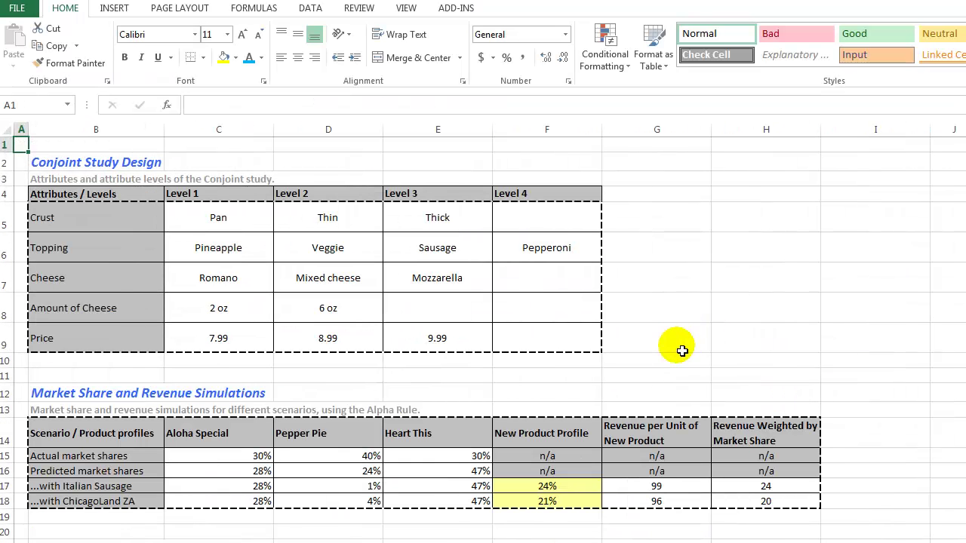
Review the Market Share and Revenue Simulations table, focusing on the actual and predicted market share rows
left_click(650, 304)
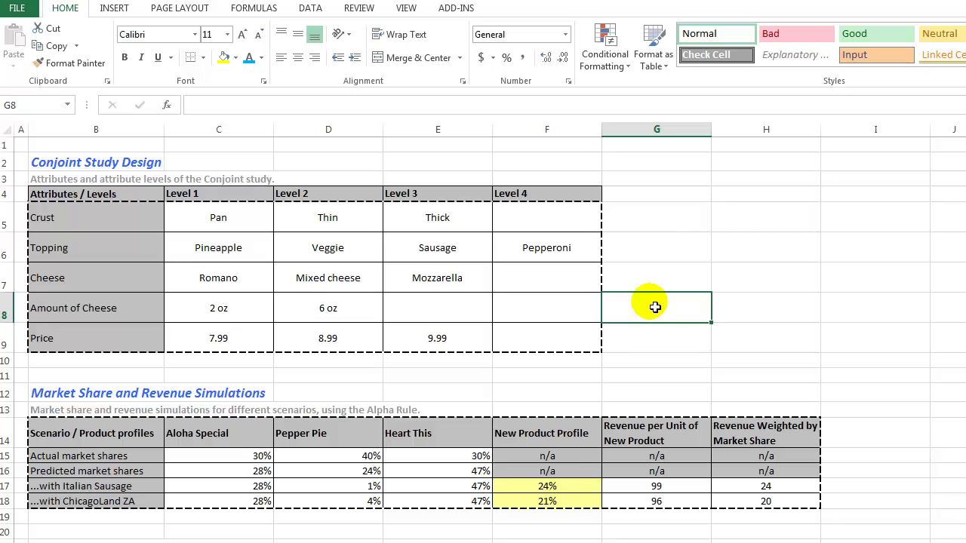
left_click(43, 393)
left_click_drag(75, 421, 725, 511)
left_click(500, 530)
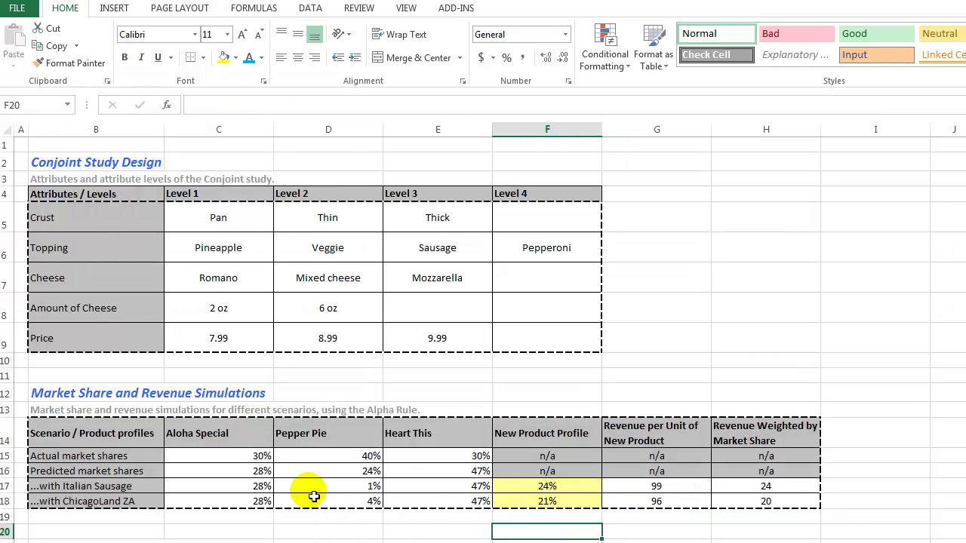
left_click_drag(73, 457, 465, 459)
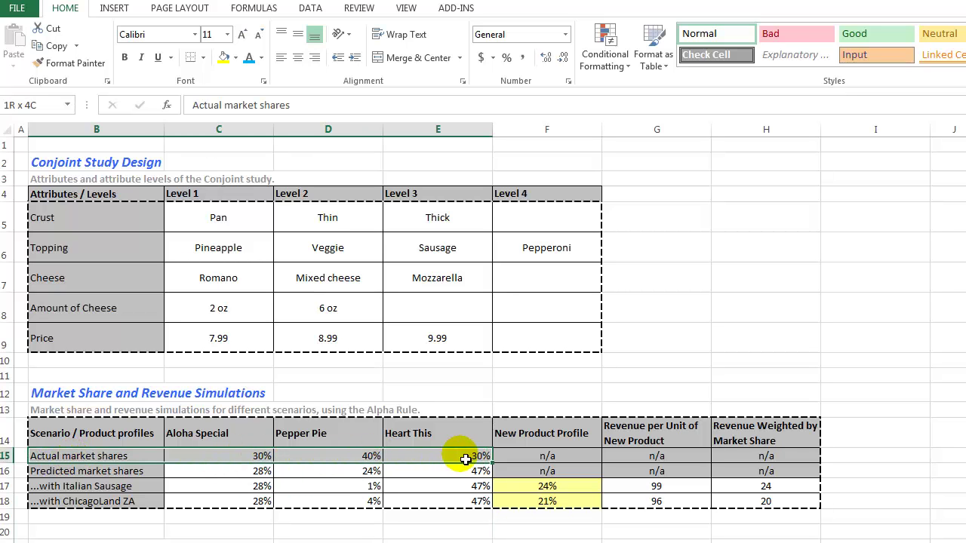
left_click_drag(200, 471, 450, 477)
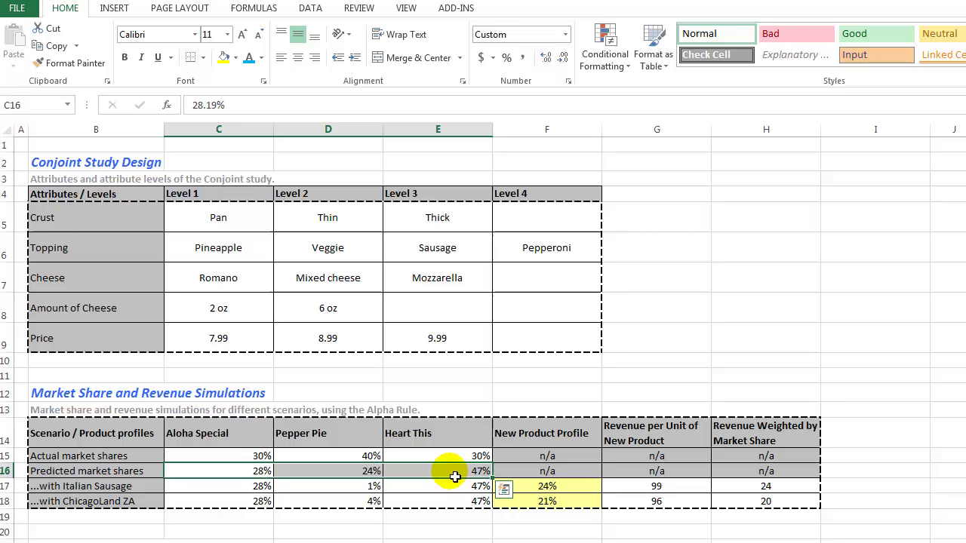
Compare the actual and predicted market shares of Pepper Pie and Heart This
left_click(339, 471)
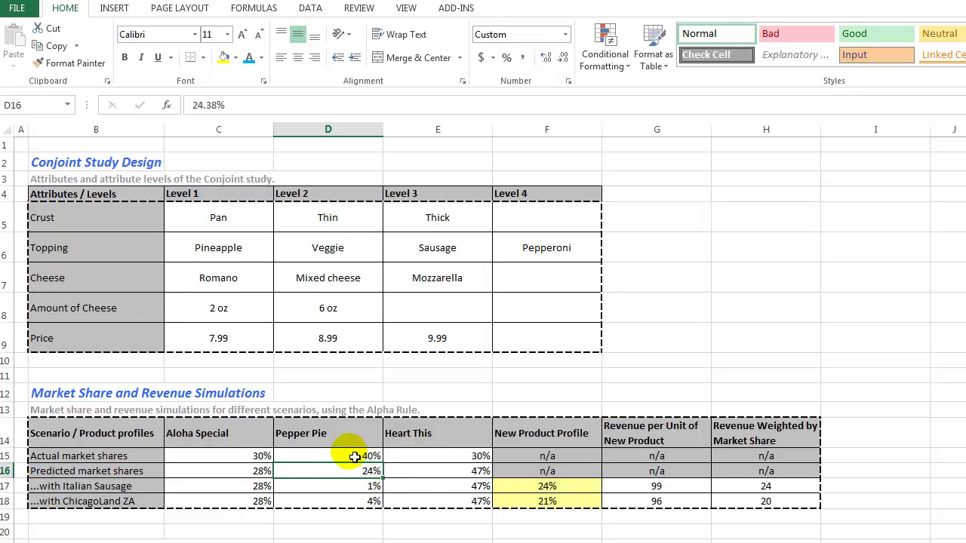
left_click_drag(355, 456, 349, 473)
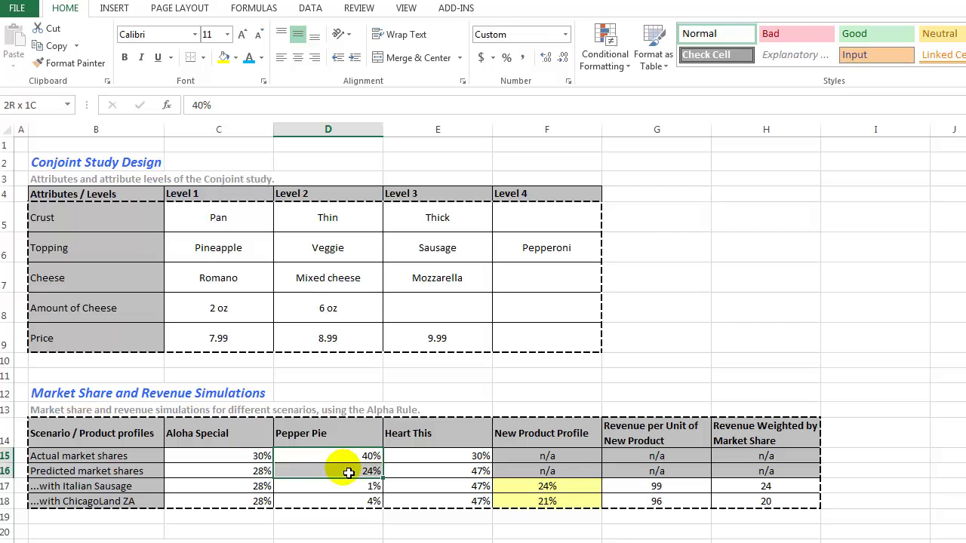
left_click_drag(434, 457, 440, 472)
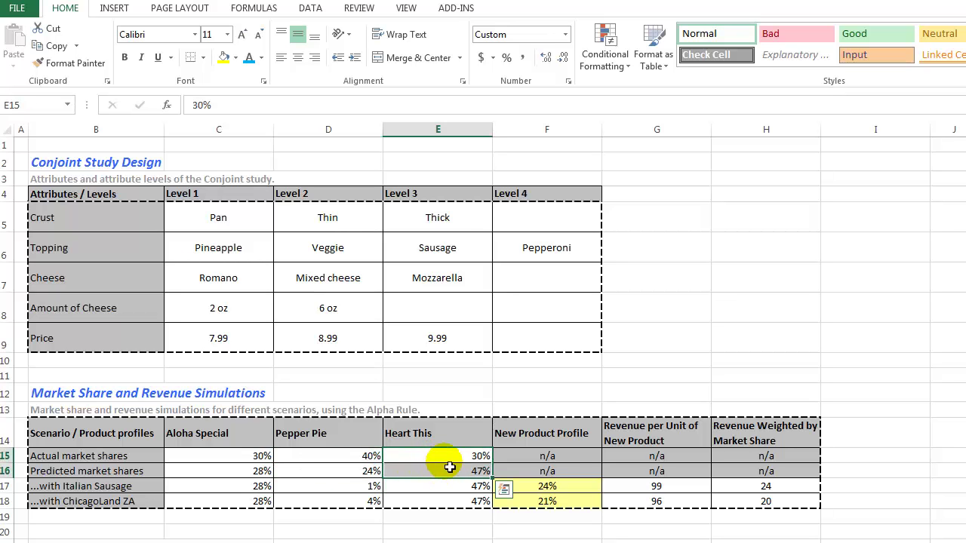
left_click(344, 473)
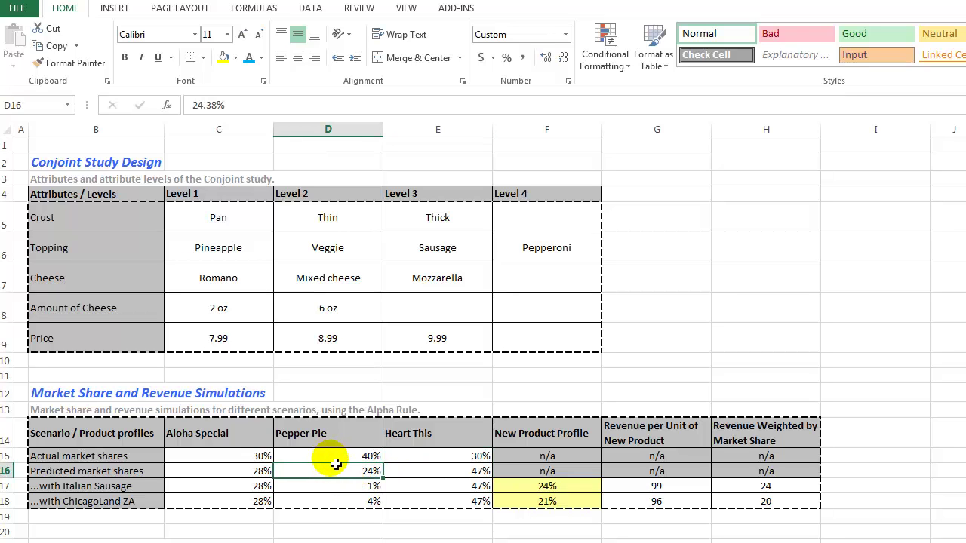
left_click(335, 458)
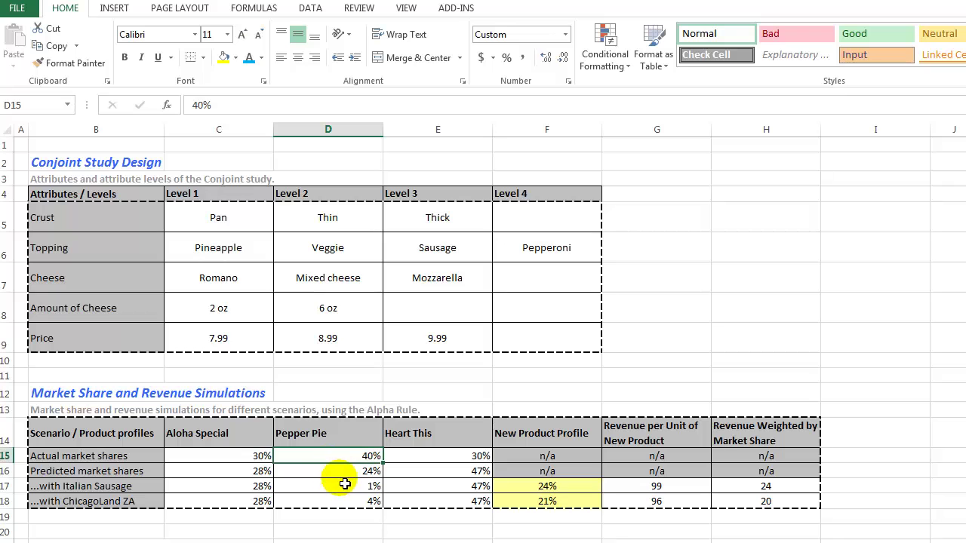
left_click(324, 474)
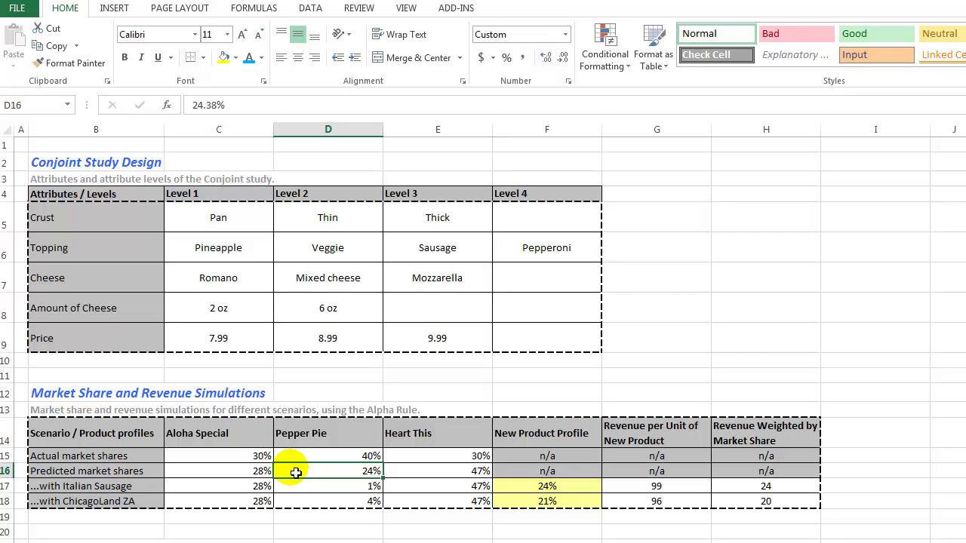
left_click_drag(312, 456, 319, 475)
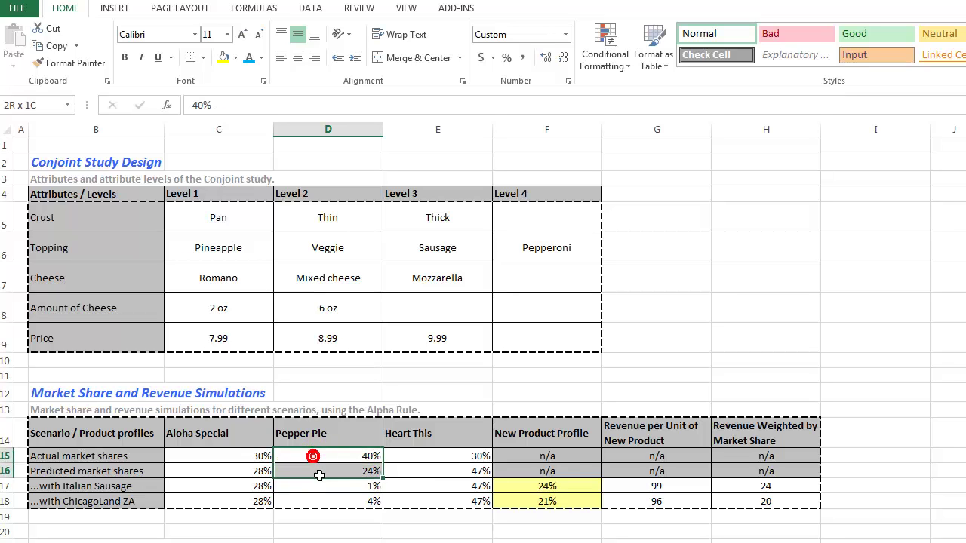
left_click_drag(447, 474, 451, 459)
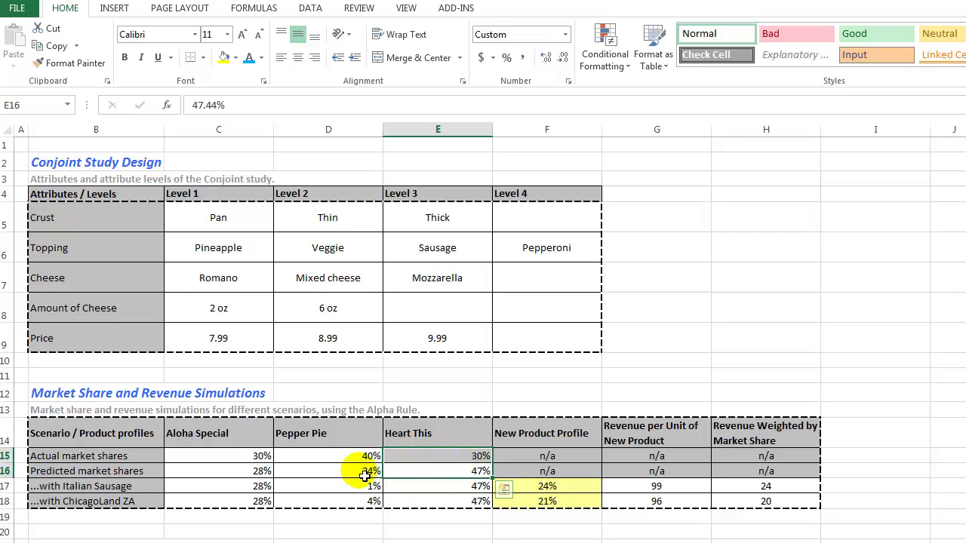
Compare the existing pizzas' actual market shares with the simulated shares in the Italian Sausage and ChicagoLand ZA scenarios
left_click_drag(343, 456, 347, 469)
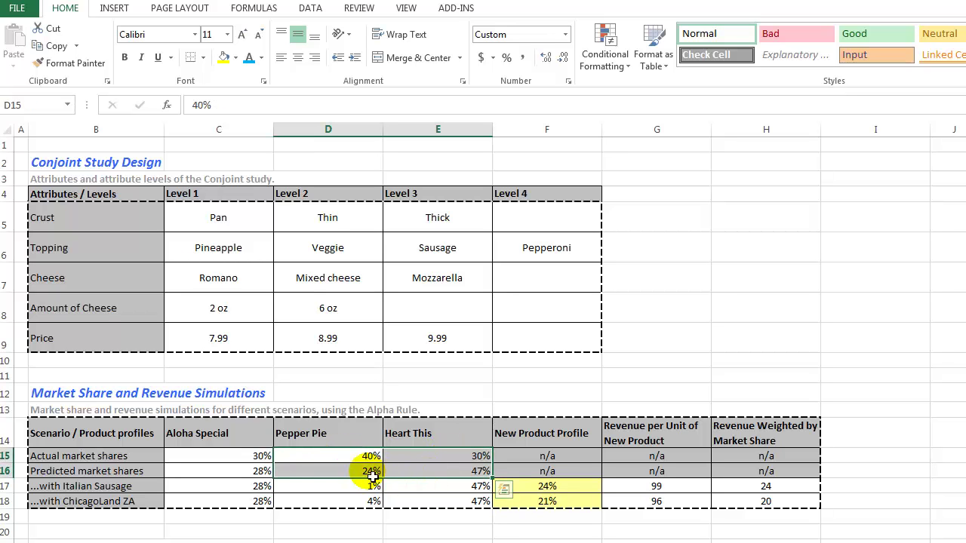
left_click_drag(256, 458, 462, 460)
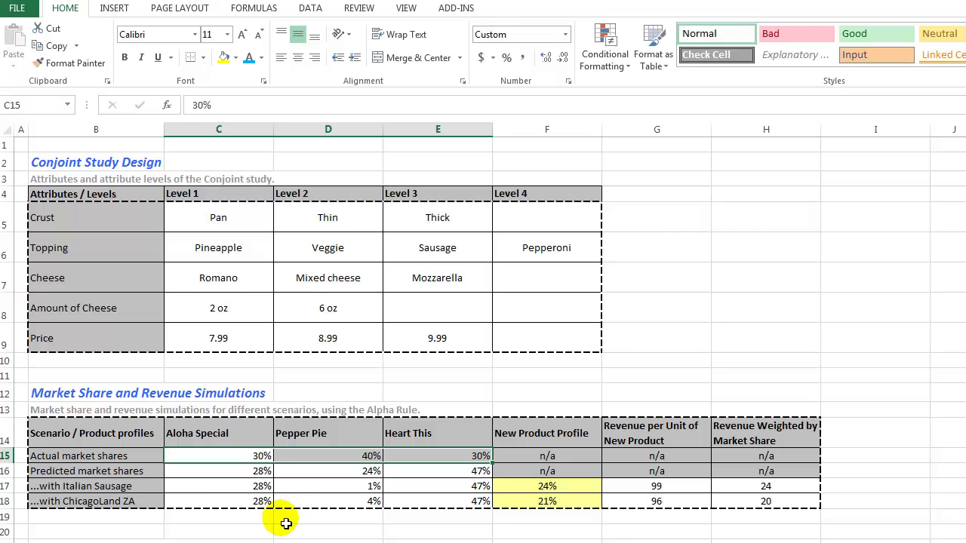
left_click_drag(227, 488, 428, 497)
left_click(412, 485)
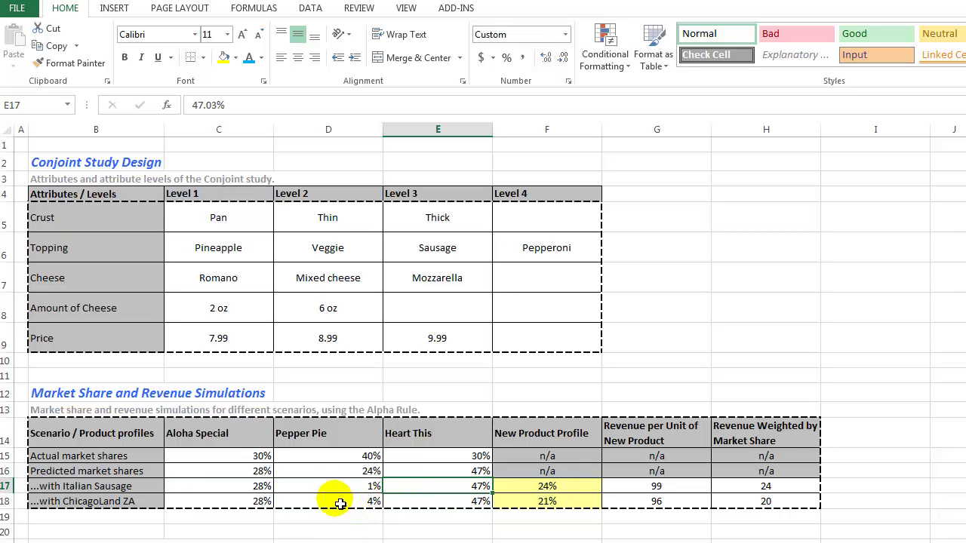
left_click(542, 489)
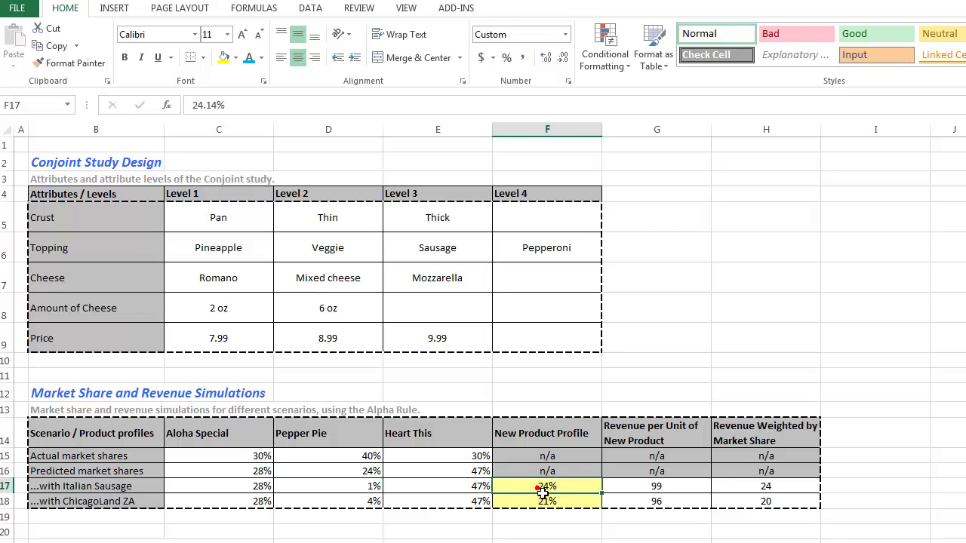
left_click(577, 505)
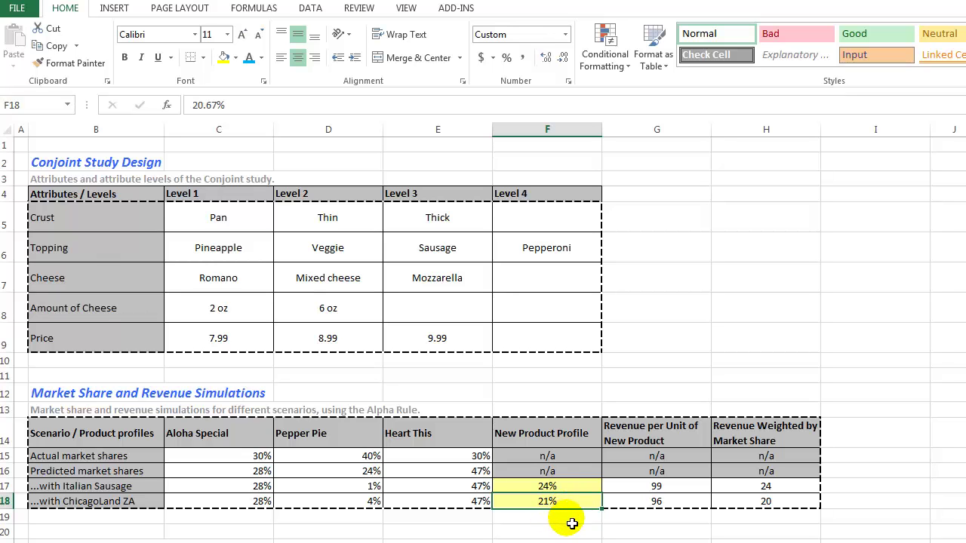
Examine how Pepper Pie's market share changes across the actual, predicted and new product scenarios
mouse_move(351, 485)
left_mouse_down()
mouse_move(347, 503)
mouse_move(357, 494)
left_mouse_up()
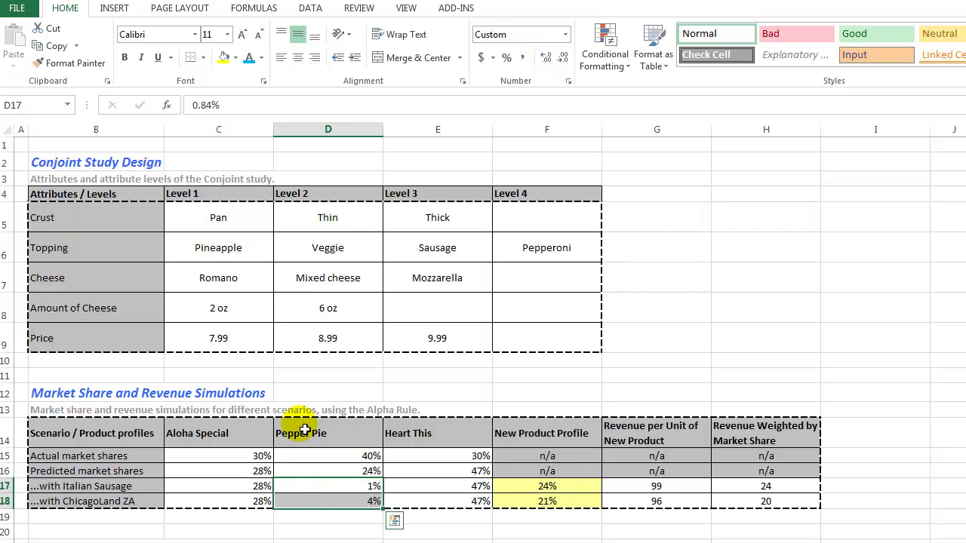
left_click(336, 484)
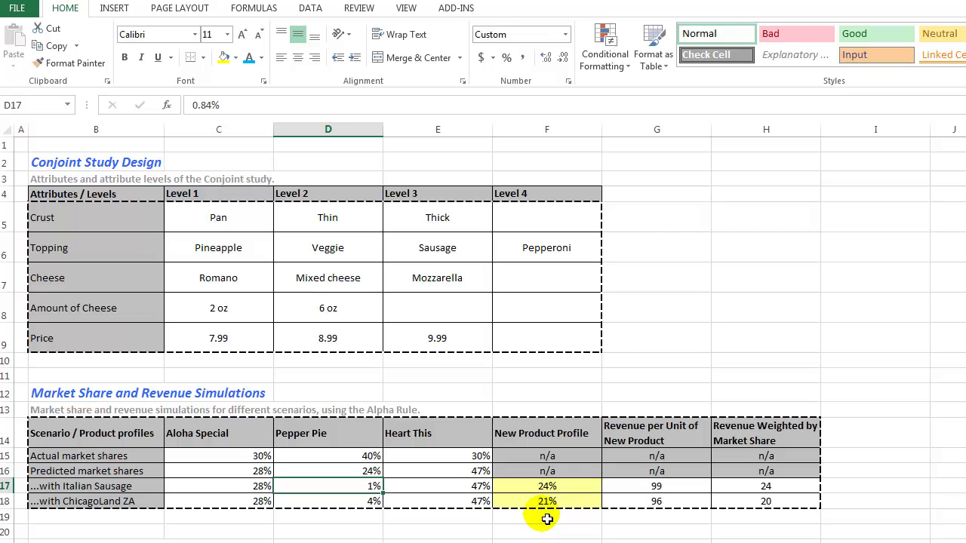
left_click_drag(339, 433, 350, 509)
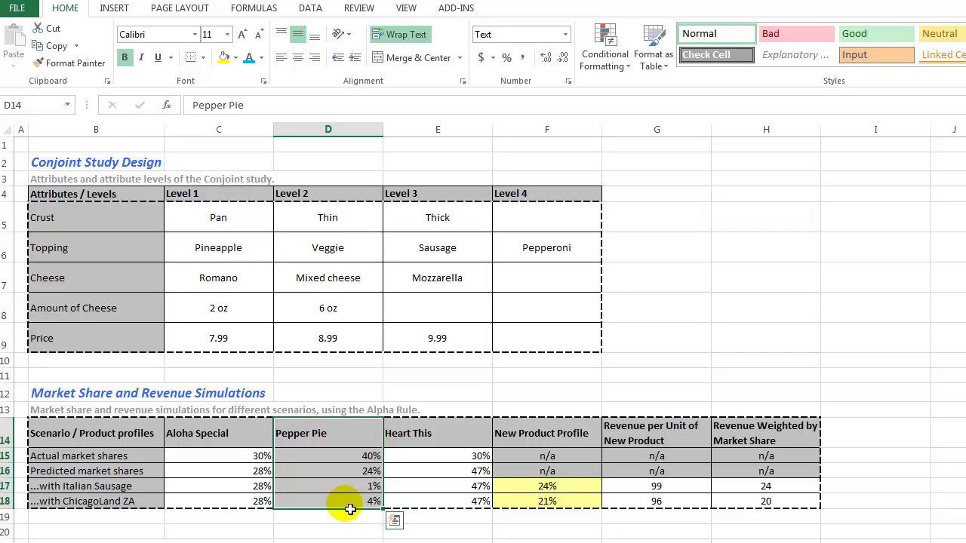
Review the Italian Sausage scenario's market share and unit revenue, and compare both new products' revenue weighted by market share
left_click(534, 489)
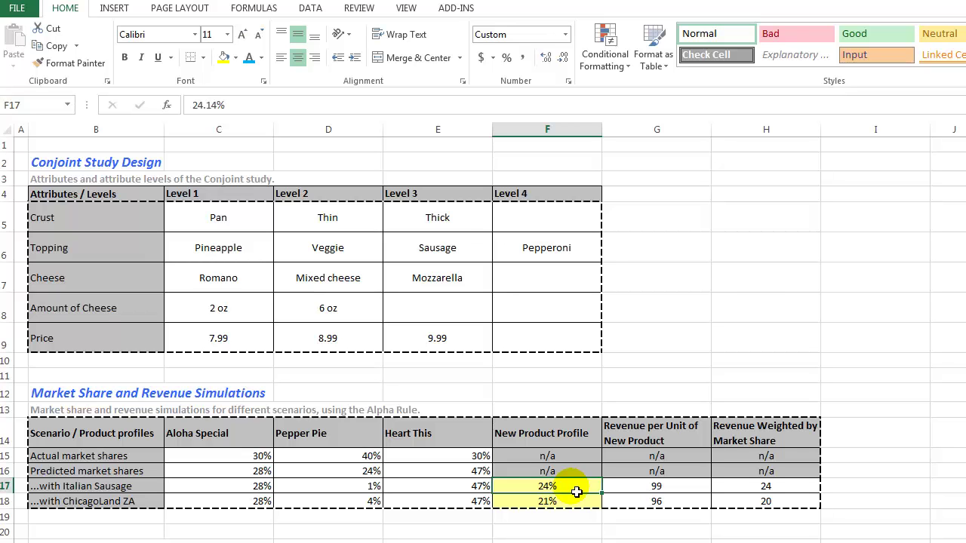
left_click(684, 489)
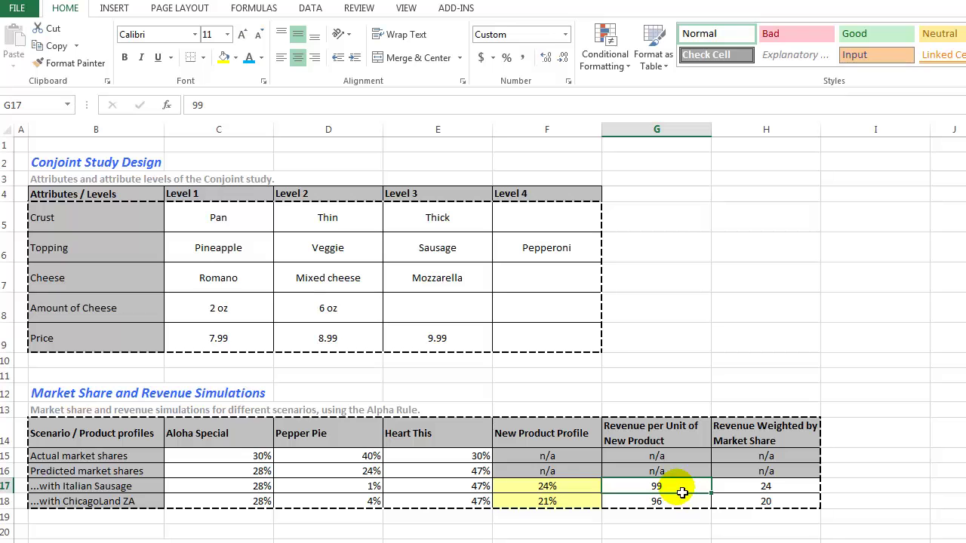
left_click(739, 492)
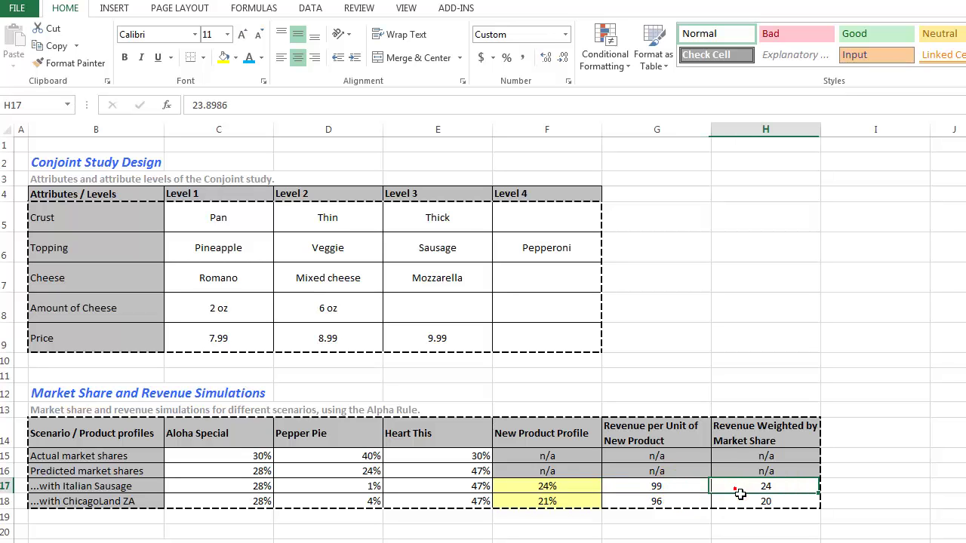
left_click_drag(794, 491, 802, 503)
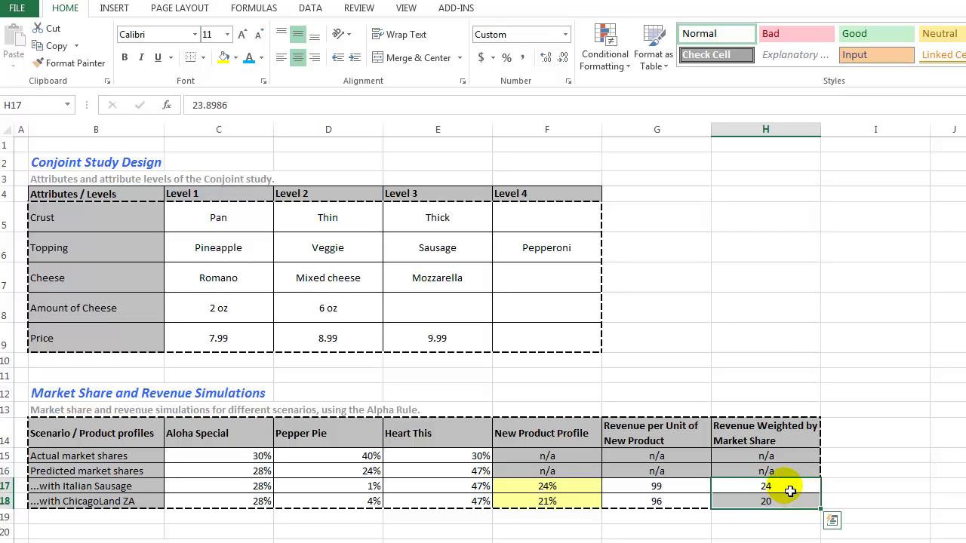
left_click(790, 491)
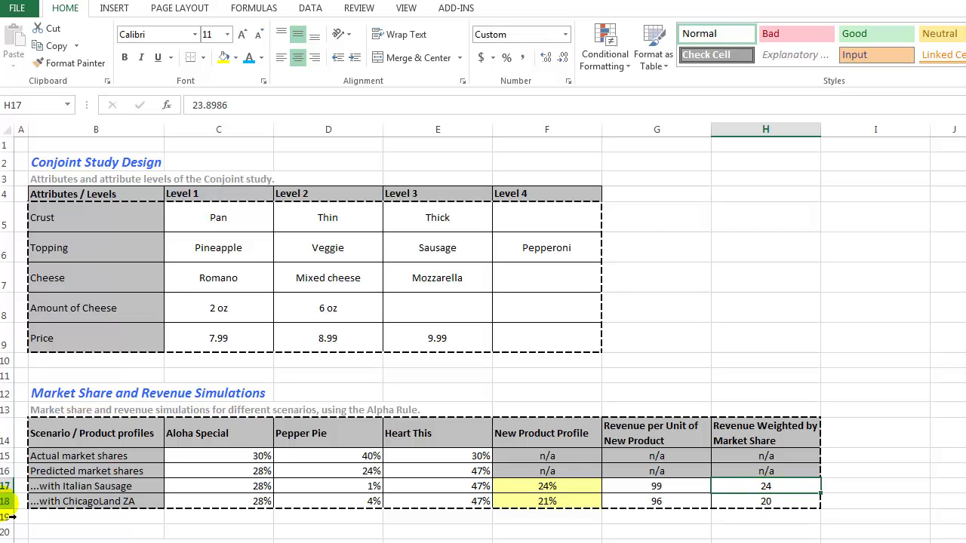
Check the attribute levels of Italian Sausage and ChicagoLand ZA against the existing product profiles
left_click(122, 489)
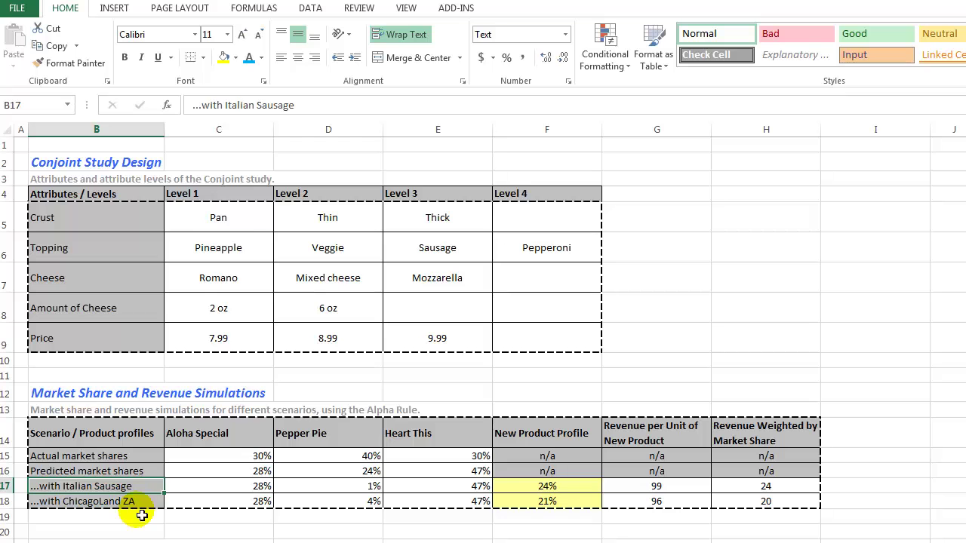
left_click(138, 515)
scroll(143, 519, "down", 9)
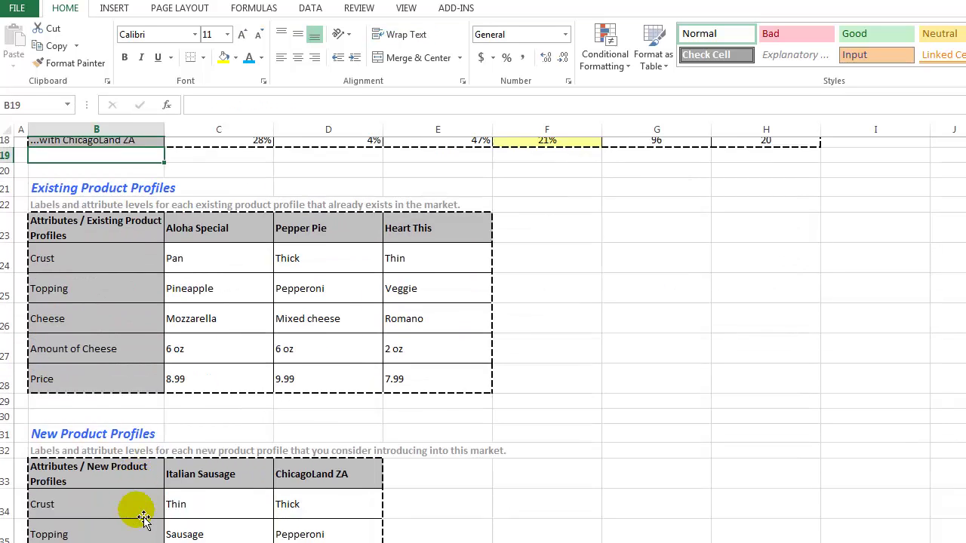
scroll(144, 520, "up", 1)
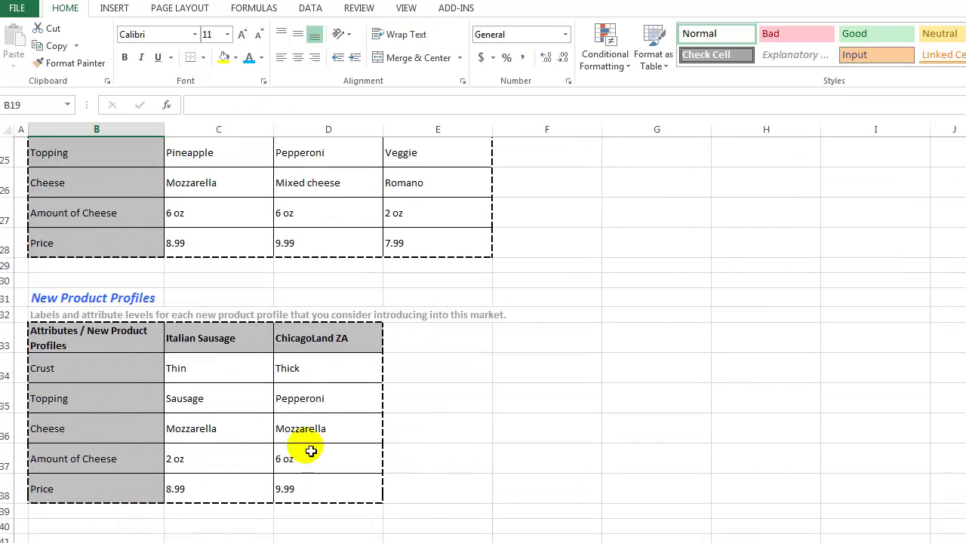
scroll(270, 469, "up", 1)
scroll(270, 469, "up", 7)
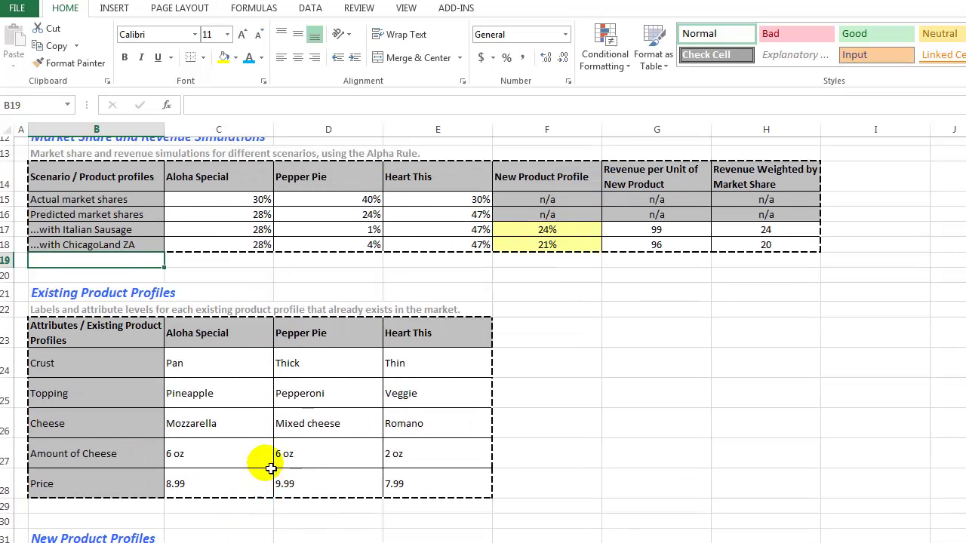
left_click(279, 446)
Review the full Italian Sausage scenario and compare Pepper Pie's shares under both new products with ChicagoLand ZA's share
left_click_drag(125, 489, 747, 492)
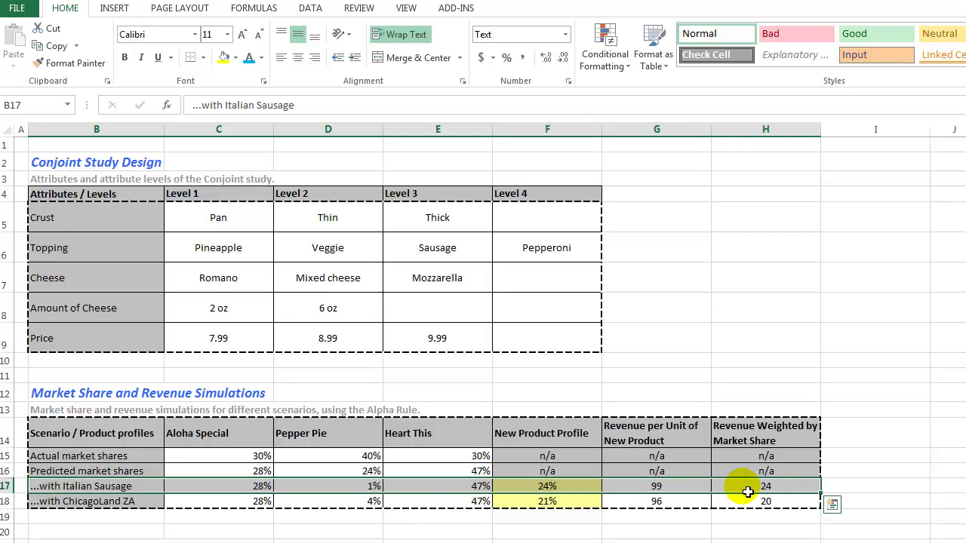
left_click(757, 533)
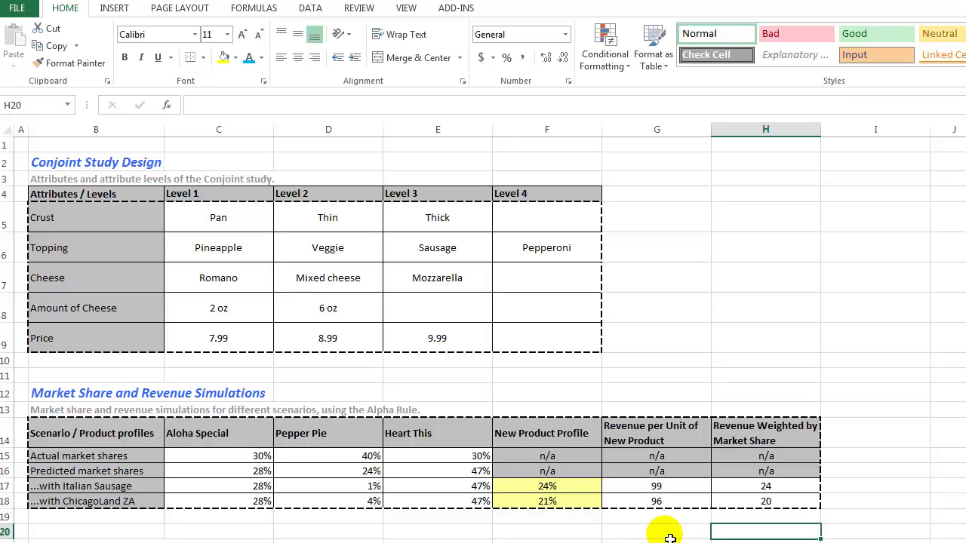
left_click(350, 489)
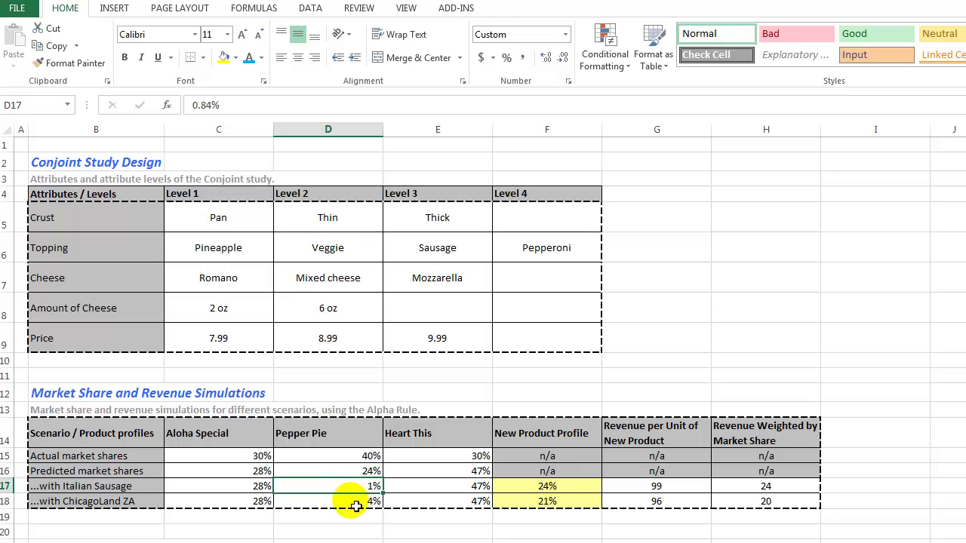
left_click(345, 502)
left_click(547, 505)
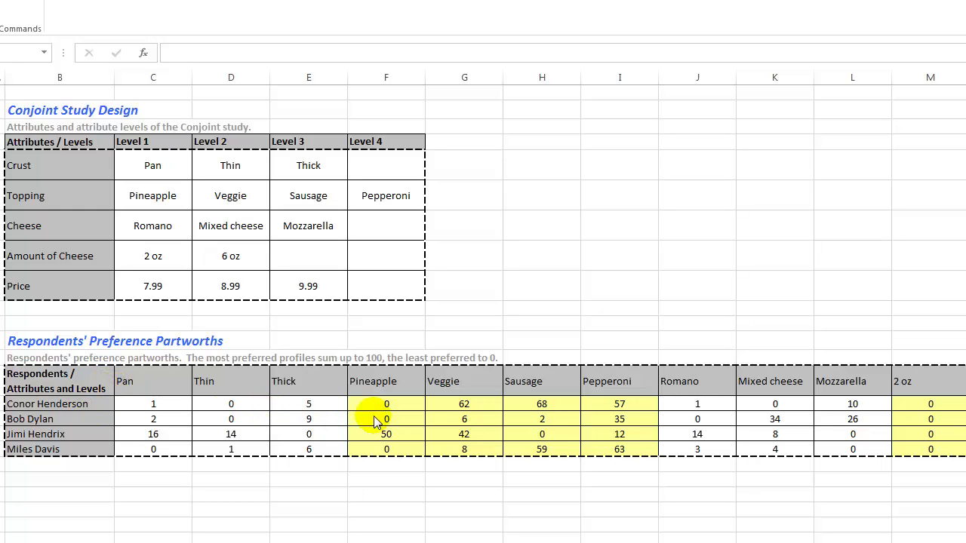
Compare the respondents' preference partworths for the Pepperoni, Sausage, Veggie and Pineapple toppings
left_click(487, 436)
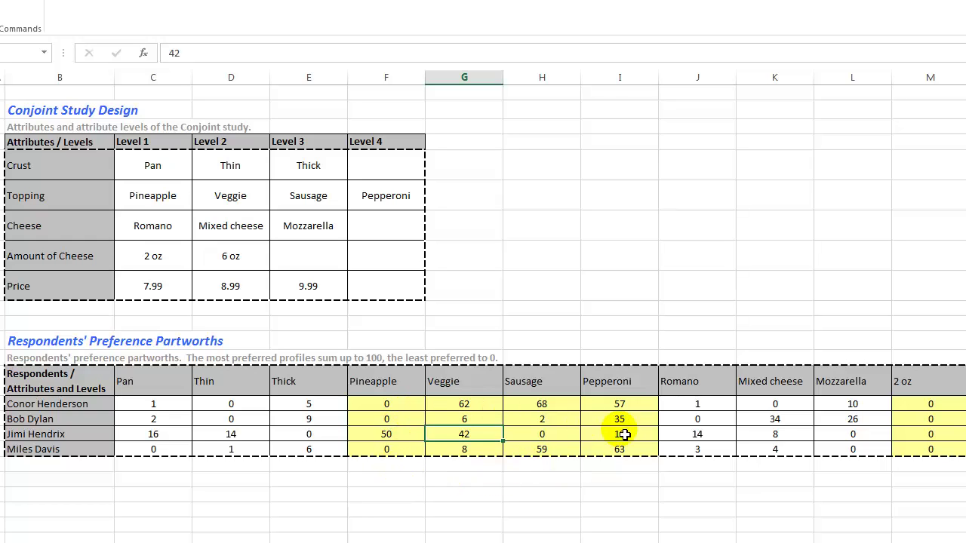
left_click_drag(623, 400, 633, 453)
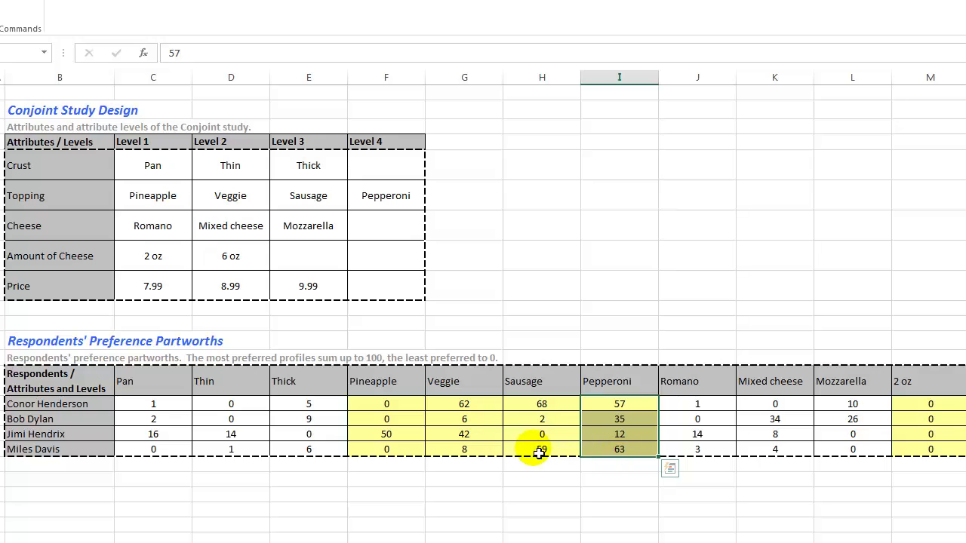
left_click(555, 408)
left_click(530, 450)
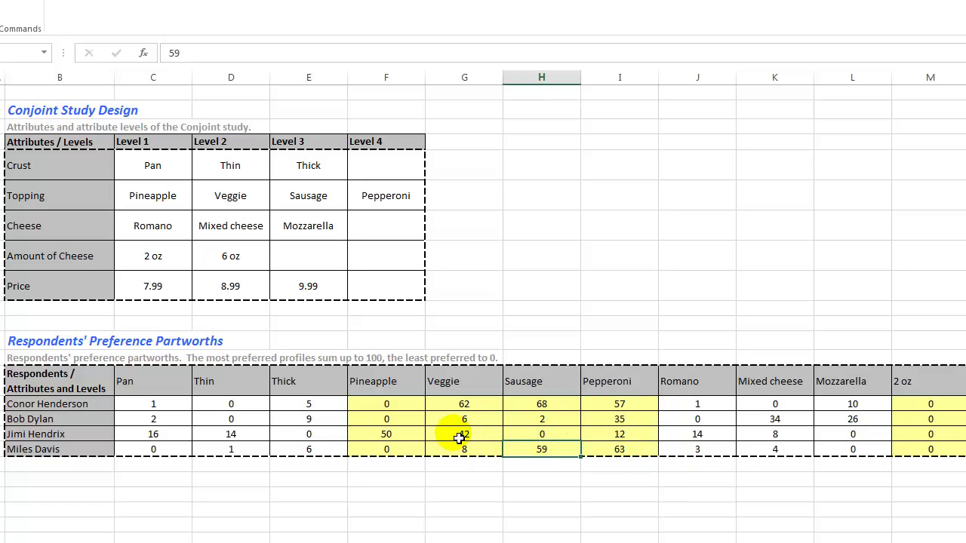
left_click_drag(379, 434, 462, 434)
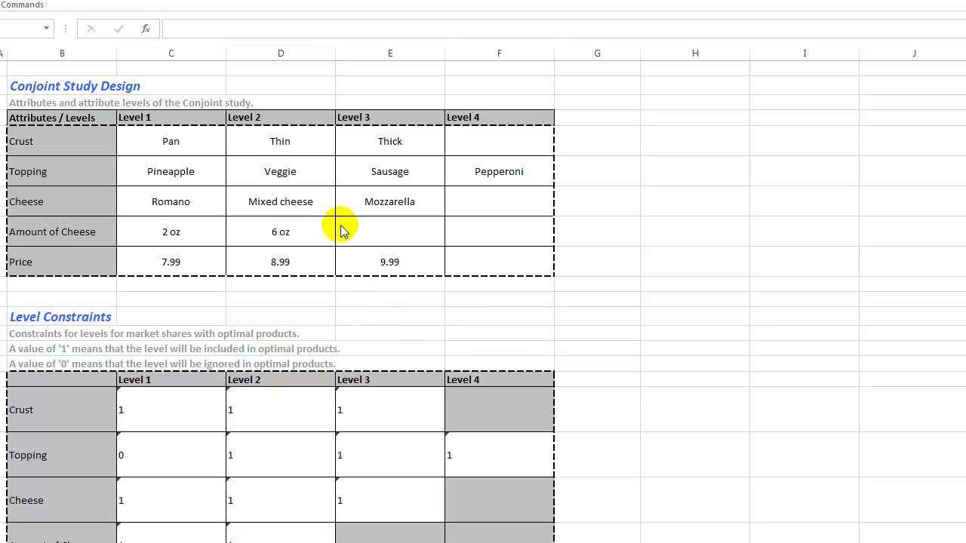
Run the conjoint analysis with 5 optimal product profiles, optimized for revenue, using the Logit Rule
left_click(9, 2)
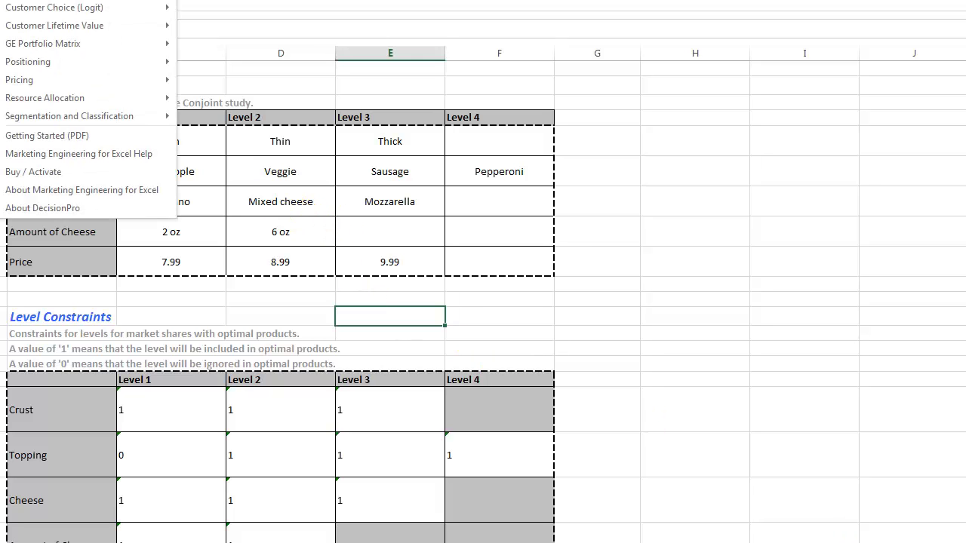
mouse_move(38, 7)
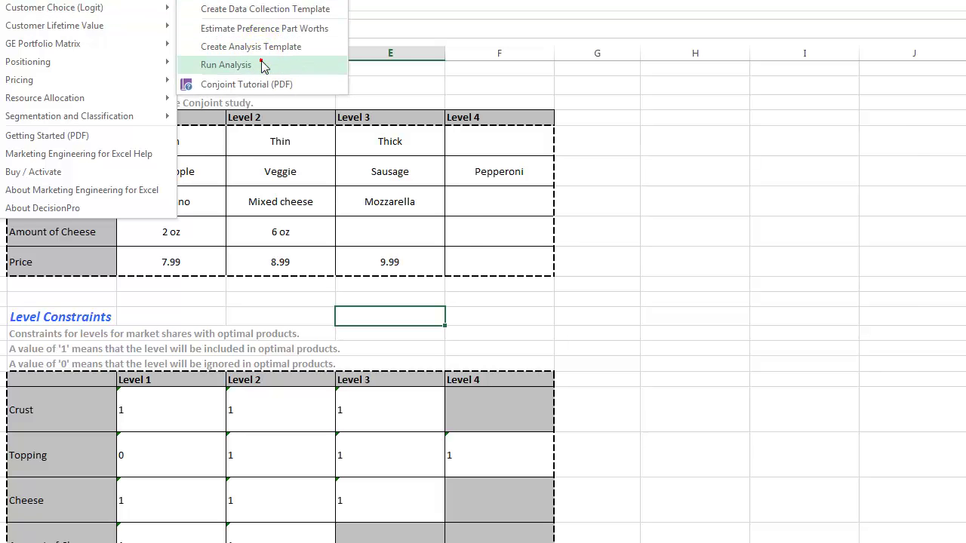
left_click(263, 66)
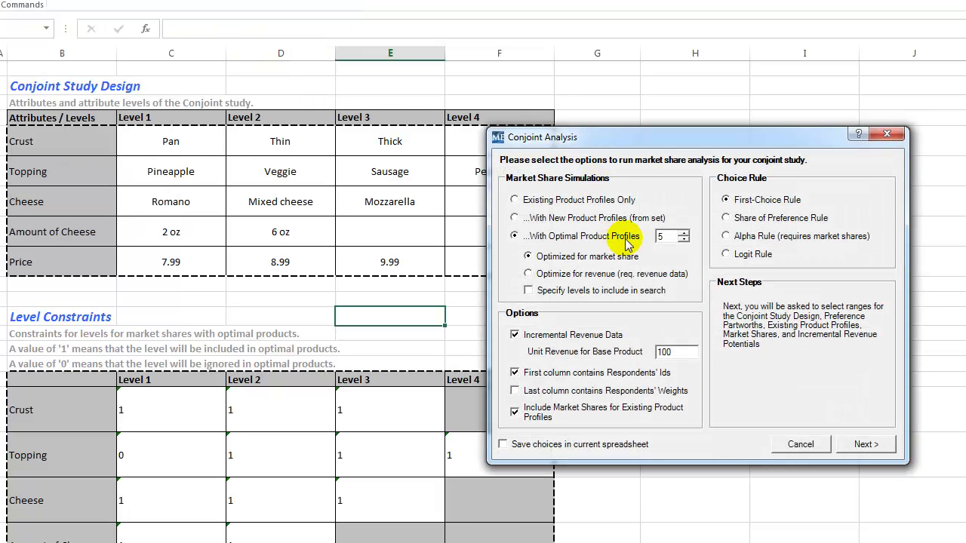
left_click(589, 274)
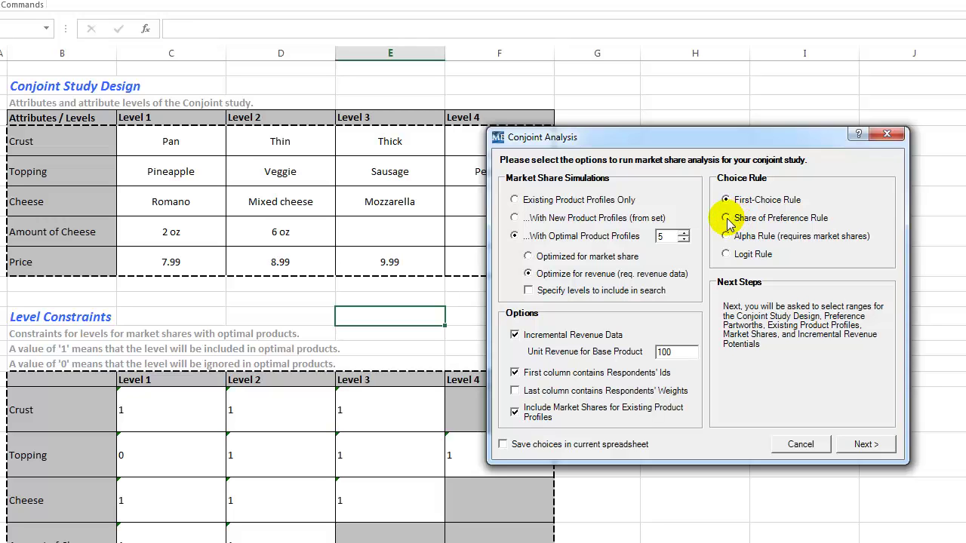
left_click(727, 254)
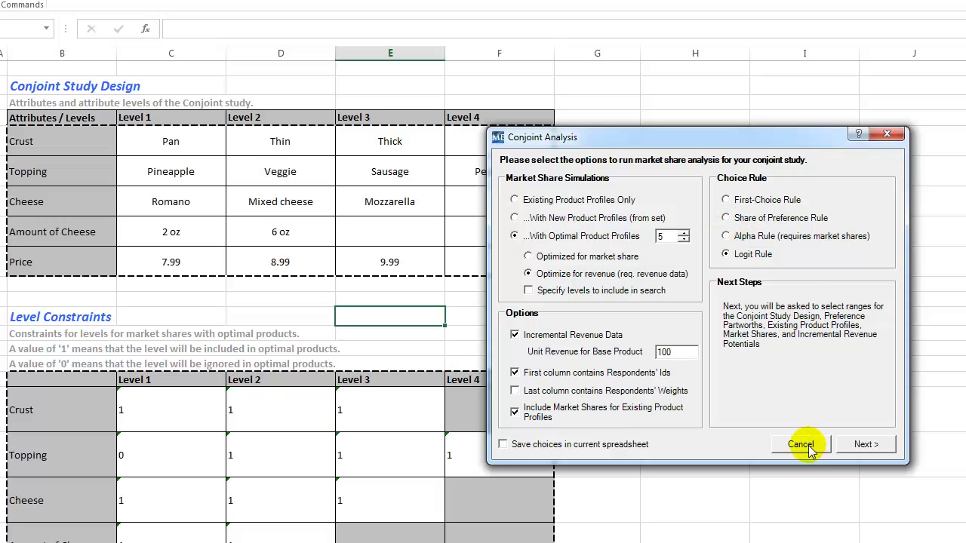
left_click(862, 444)
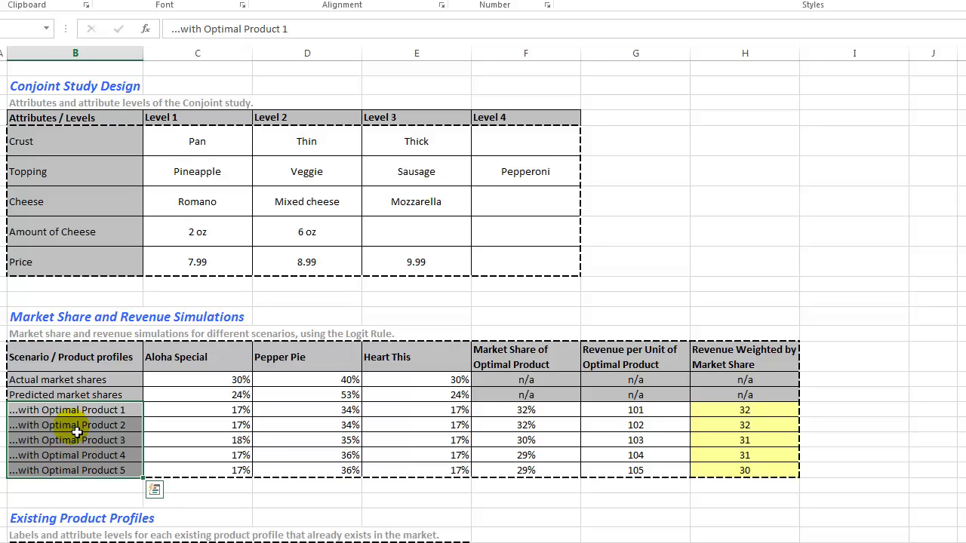
Review the predicted market shares and the optimal products' market shares, revenue per unit and revenue weighted by market share
left_click_drag(224, 400, 431, 395)
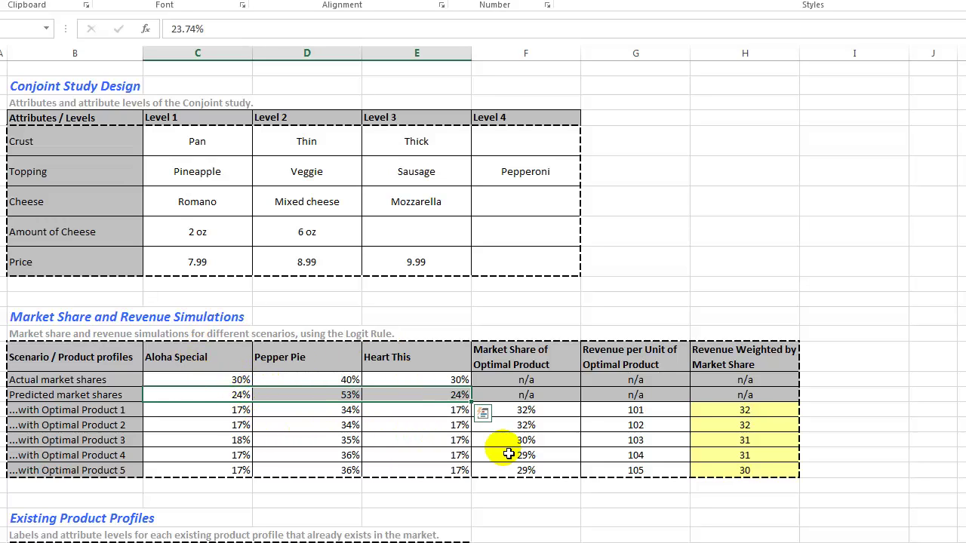
left_click_drag(549, 411, 547, 472)
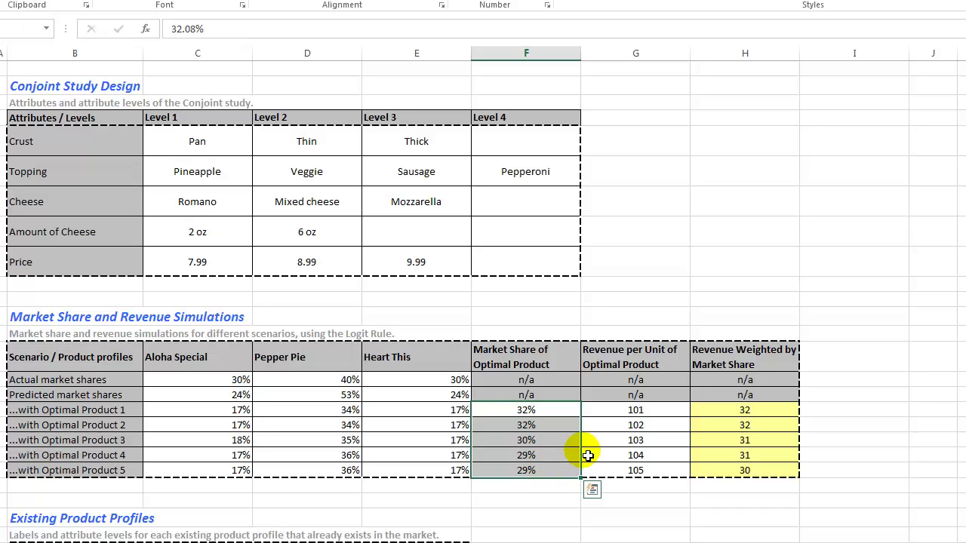
left_click(631, 473)
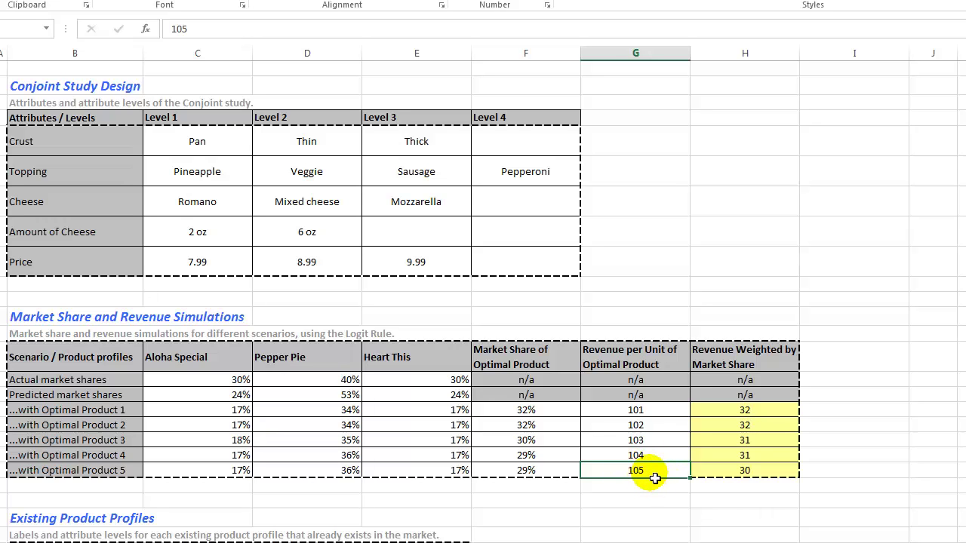
left_click(743, 473)
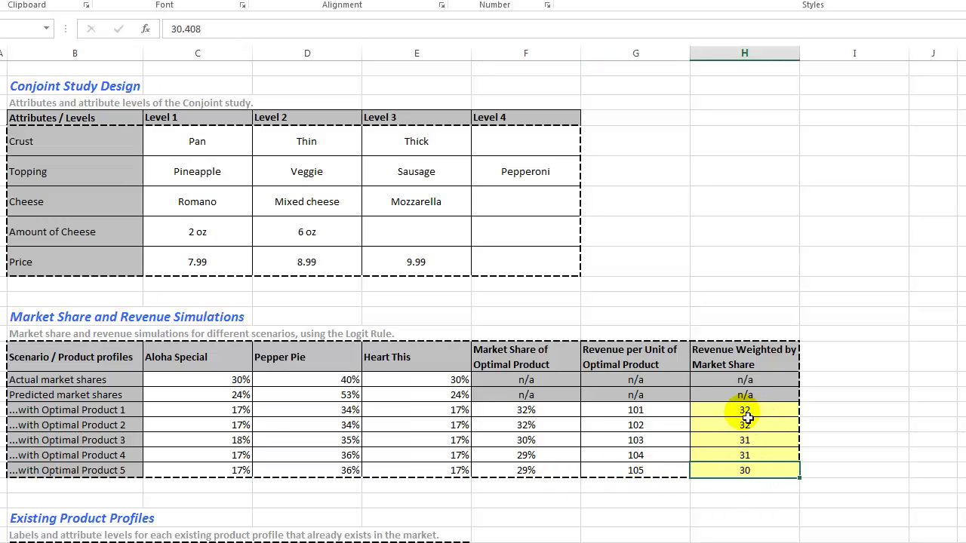
Check Optimal Product 1's revenue per unit and examine the attribute levels of the five optimal product profiles, including Optimal Product 3's crust
left_click(655, 411)
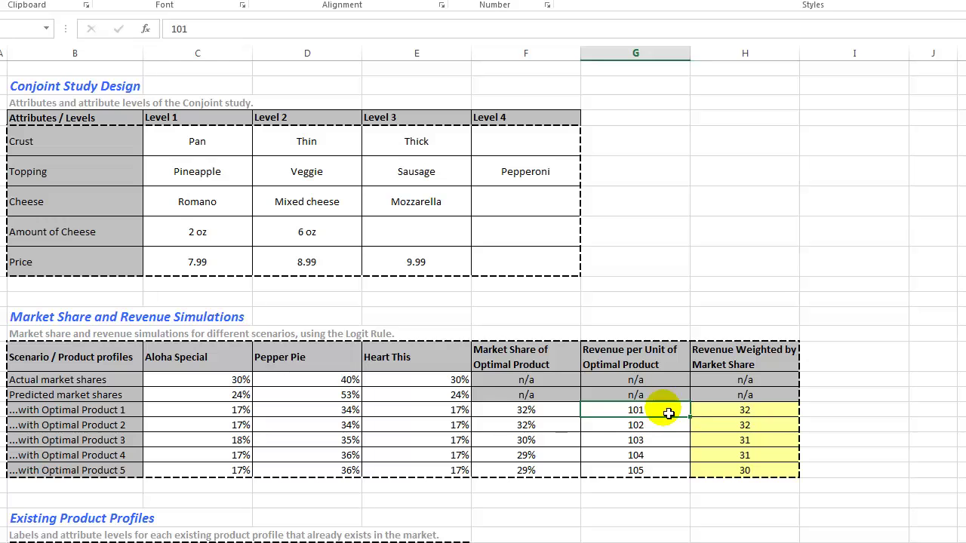
left_click(599, 486)
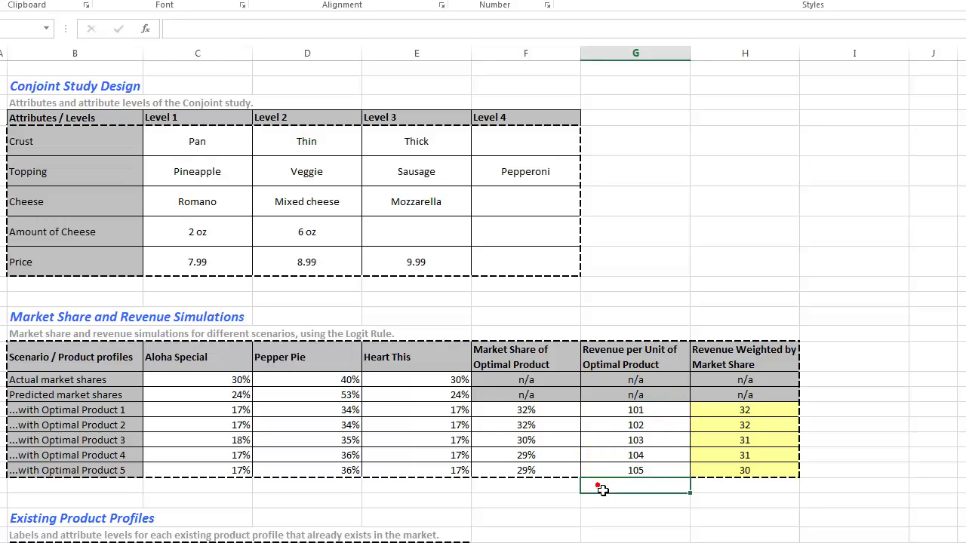
scroll(559, 483, "down", 8)
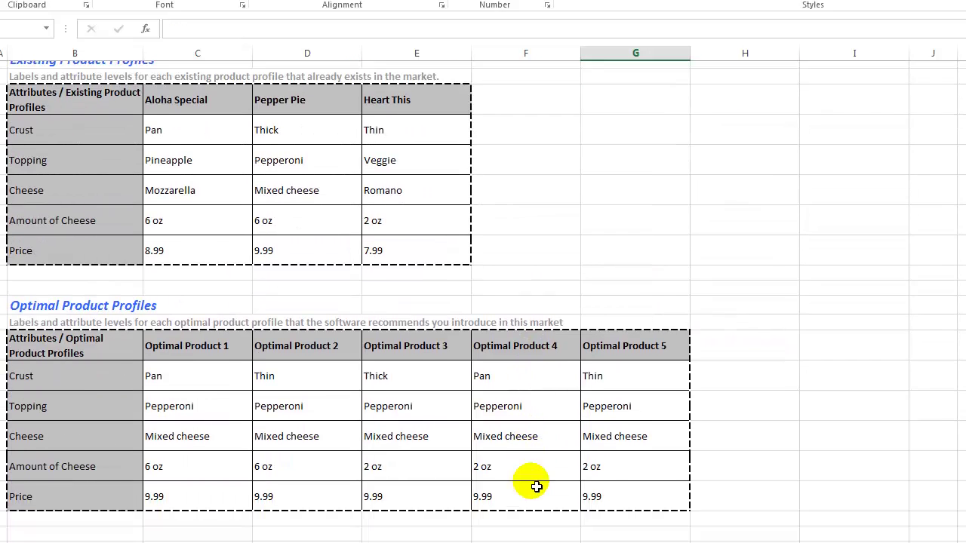
left_click_drag(188, 264, 614, 416)
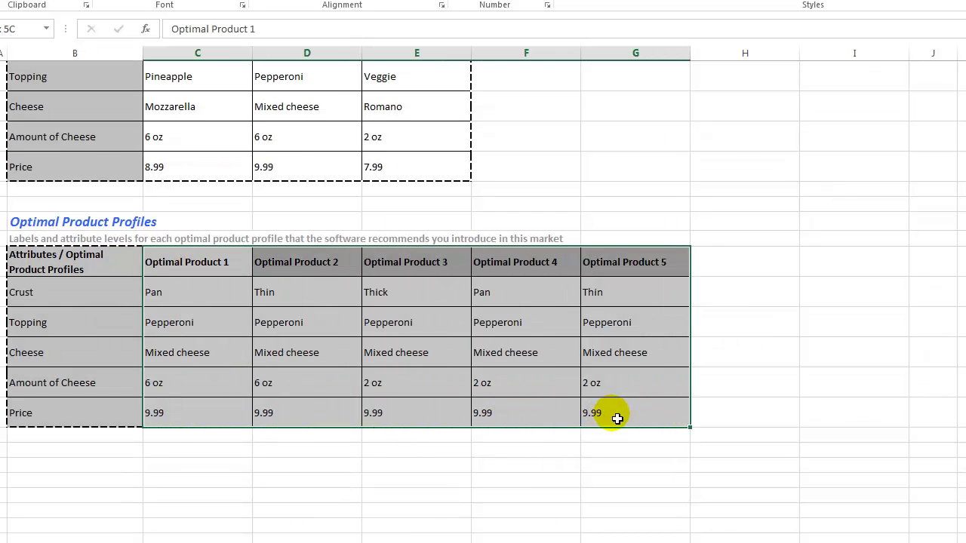
left_click(255, 445)
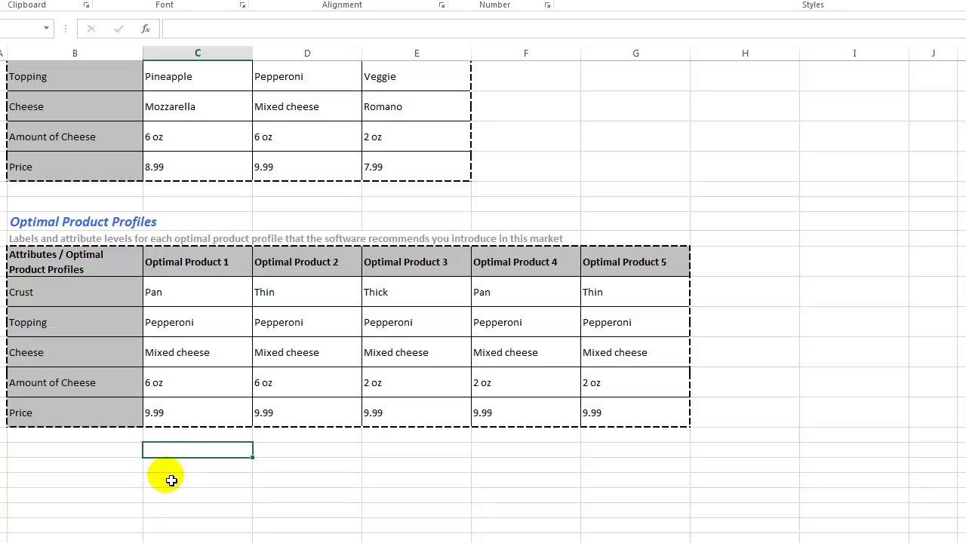
left_click(446, 301)
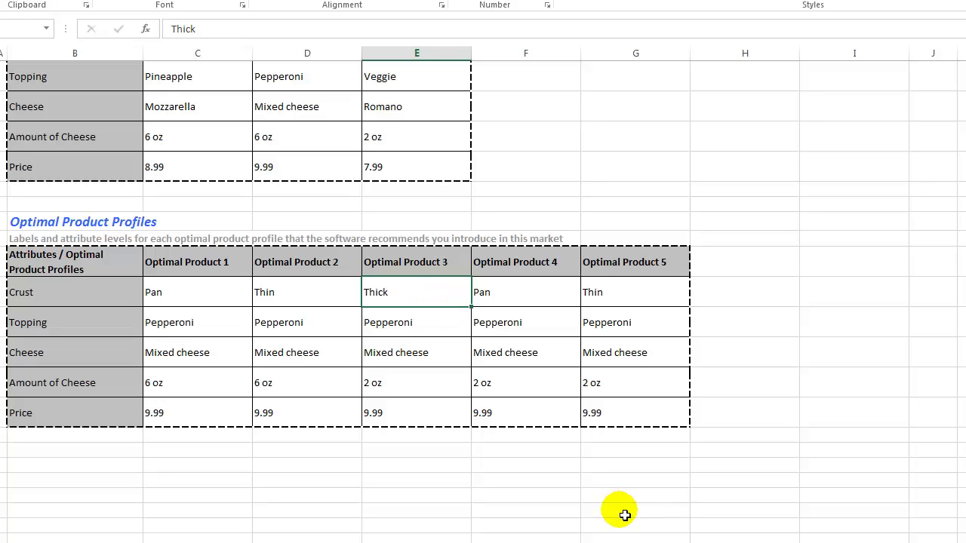
Return to the Alpha Rule results and compare the revenue weighted by market share for Italian Sausage and ChicagoLand ZA
scroll(762, 242, "up", 6)
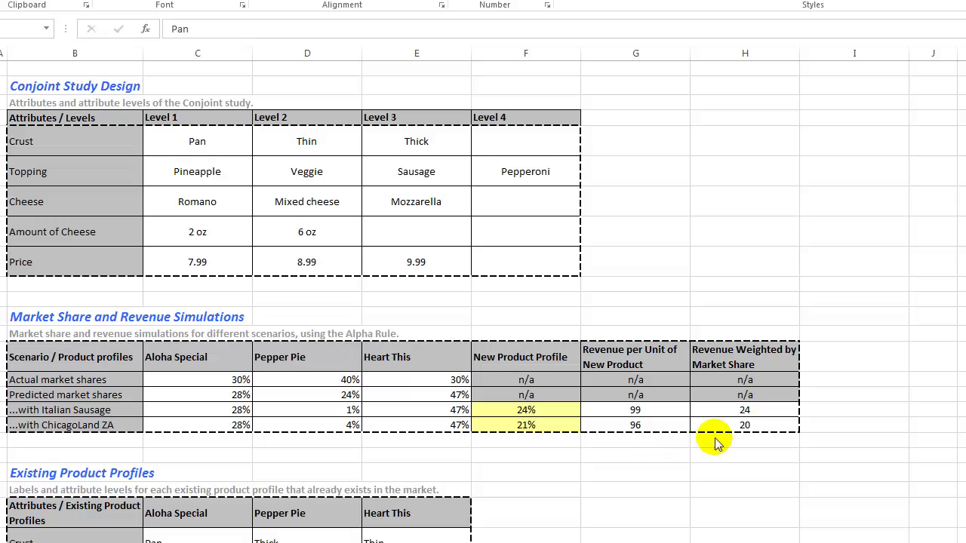
left_click(726, 410)
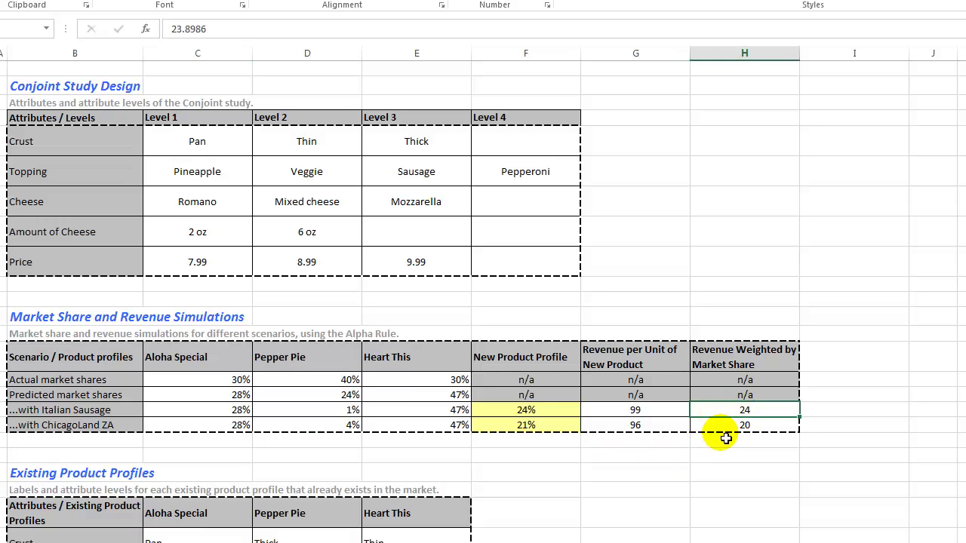
left_click(726, 431)
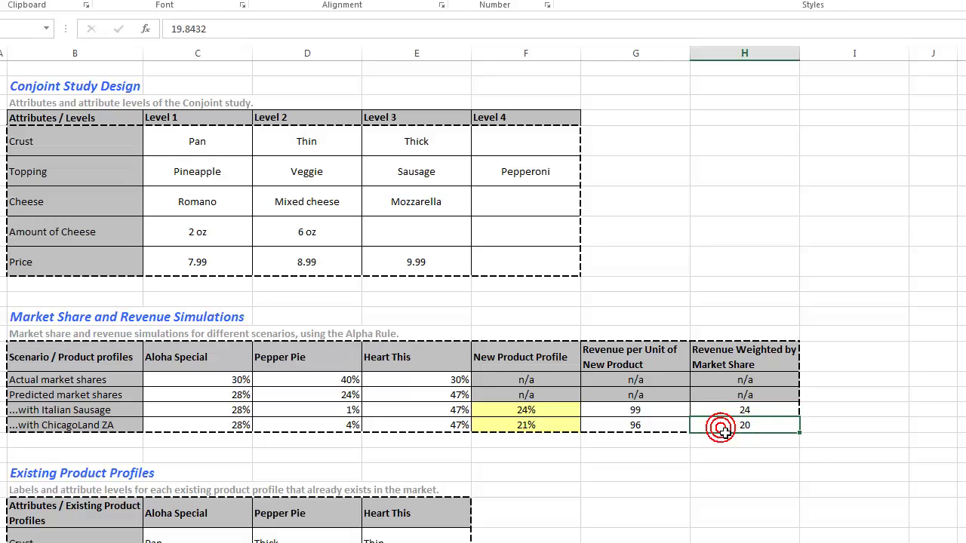